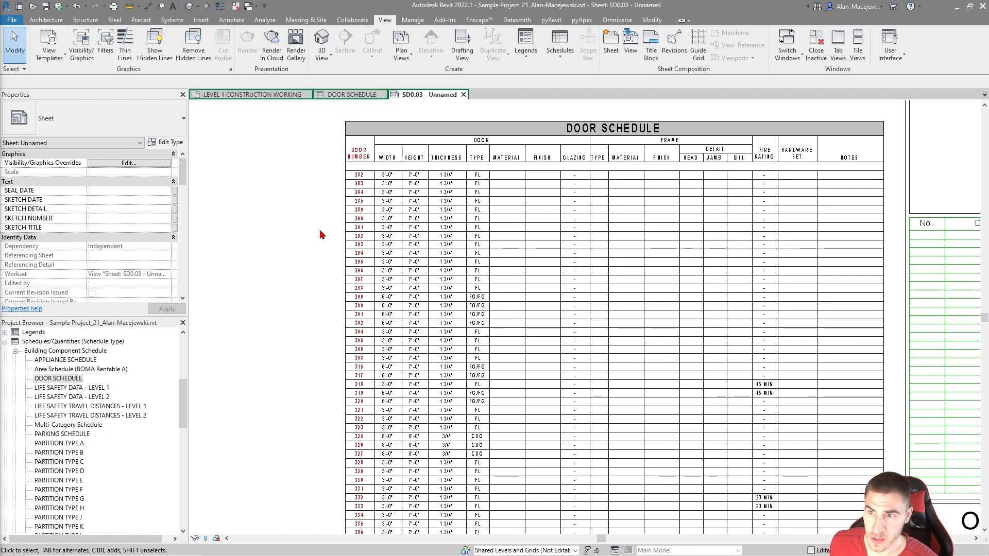
# - In the Level 1 construction working plan, select the single door with mark 298 and review its instance properties
pyautogui.click(252, 95)
pyautogui.click(622, 281)
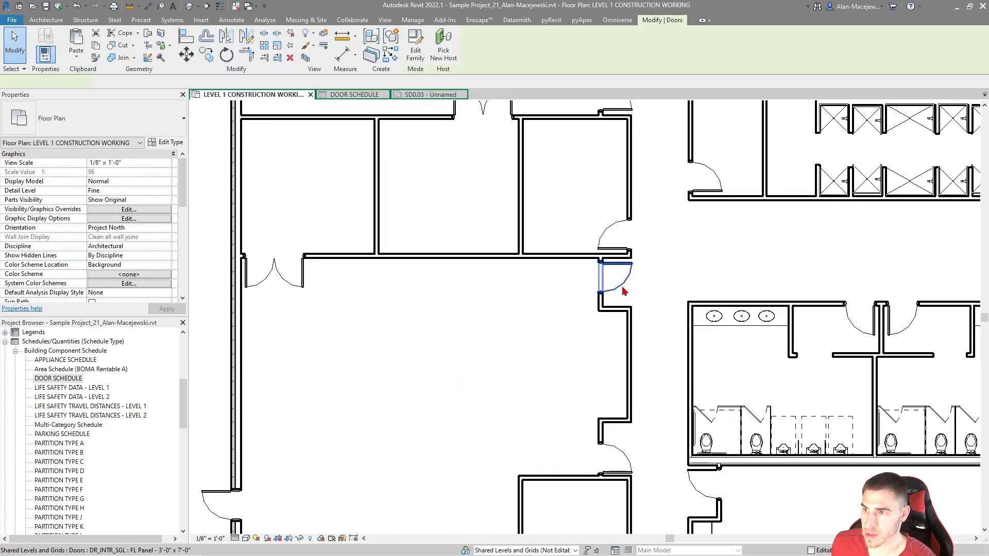
pyautogui.scroll(-10, 99, 190)
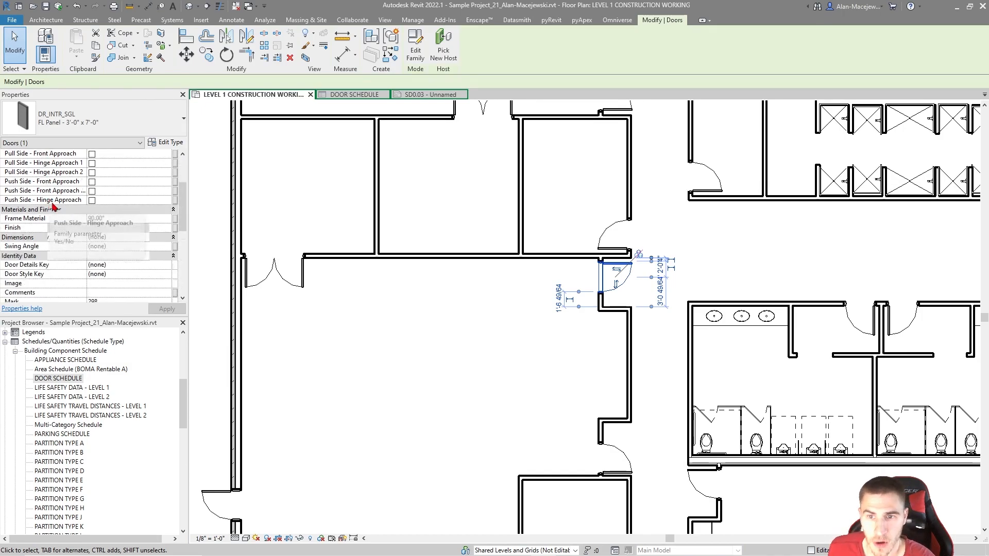
pyautogui.scroll(2, 37, 223)
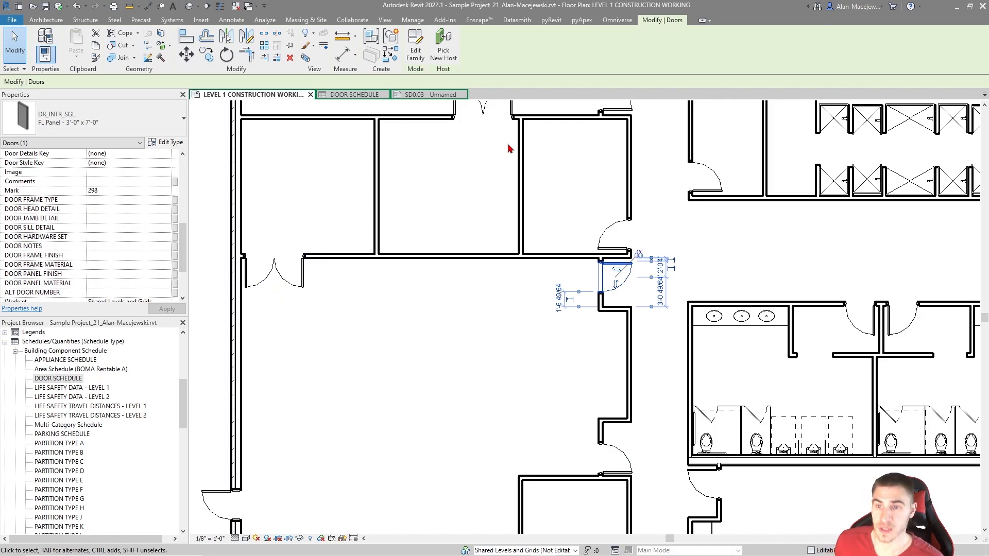
pyautogui.click(621, 455)
pyautogui.click(400, 419)
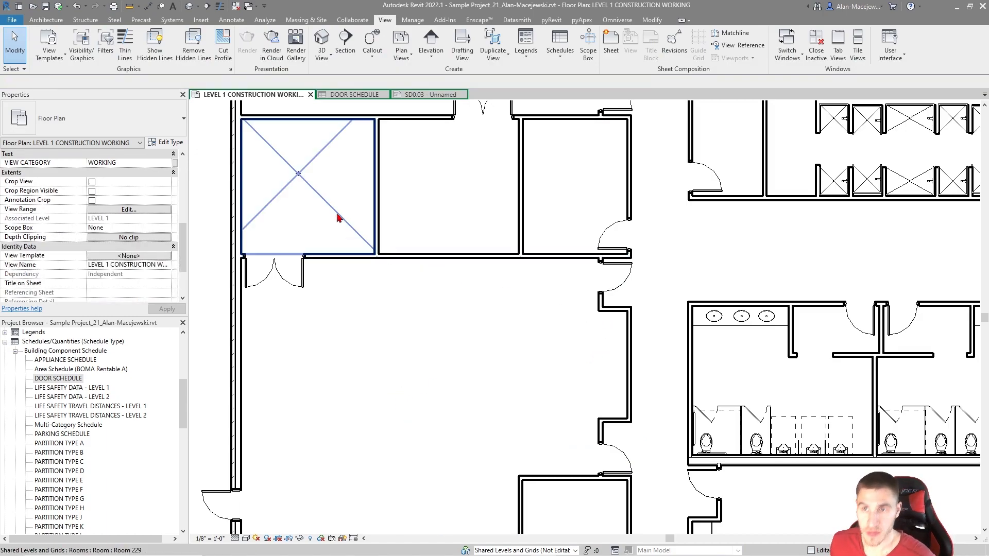
# - Review the scheduled fields of the door schedule and leave its properties unchanged
pyautogui.click(360, 94)
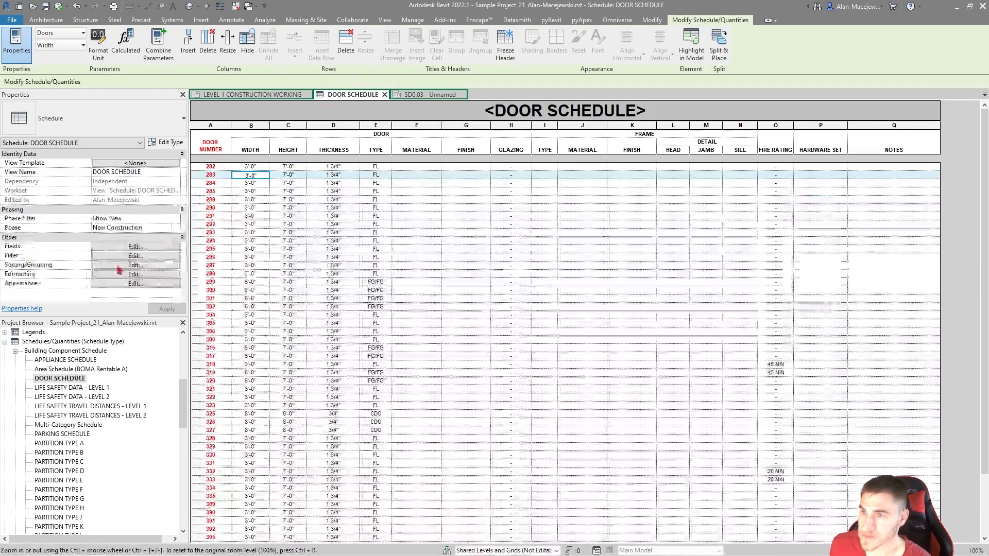
pyautogui.click(135, 247)
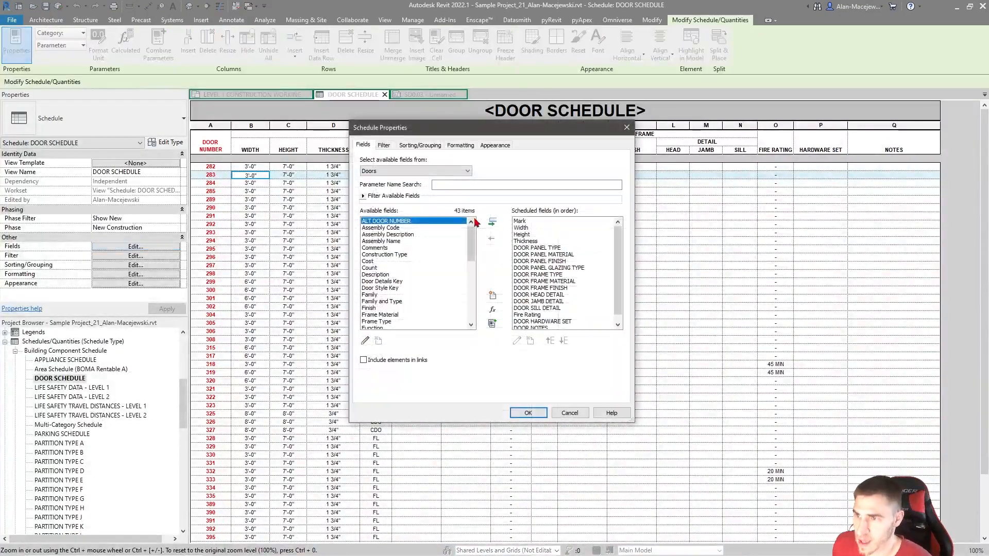
pyautogui.scroll(-1, 539, 237)
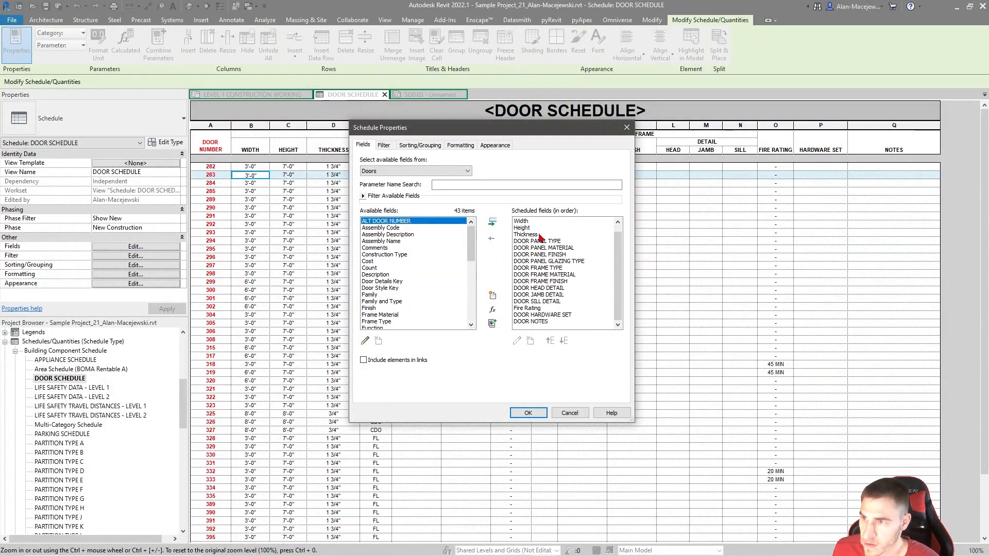
pyautogui.click(566, 261)
pyautogui.press('Escape')
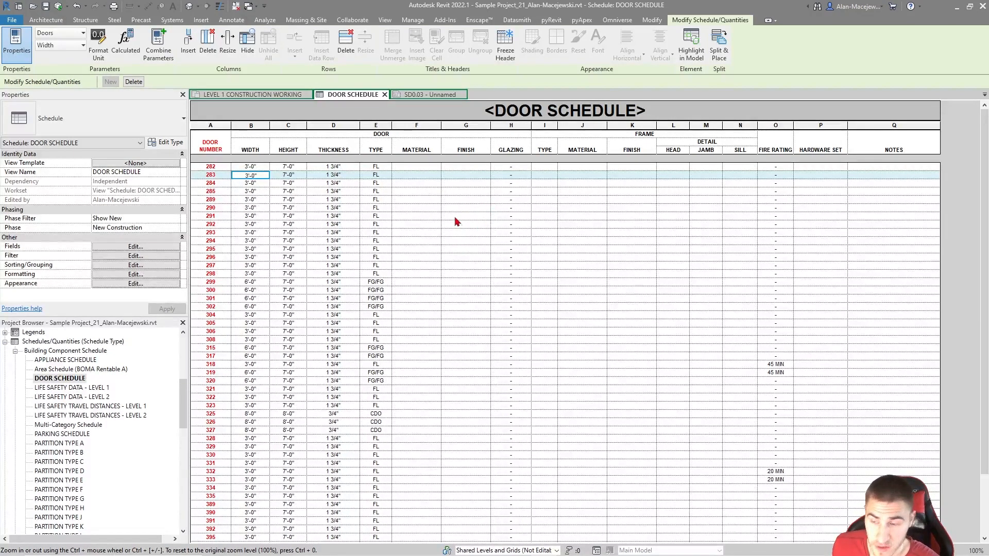
# - Select door 298 in the Level 1 plan again and examine its identity data and door frame and panel instance parameters
pyautogui.click(288, 95)
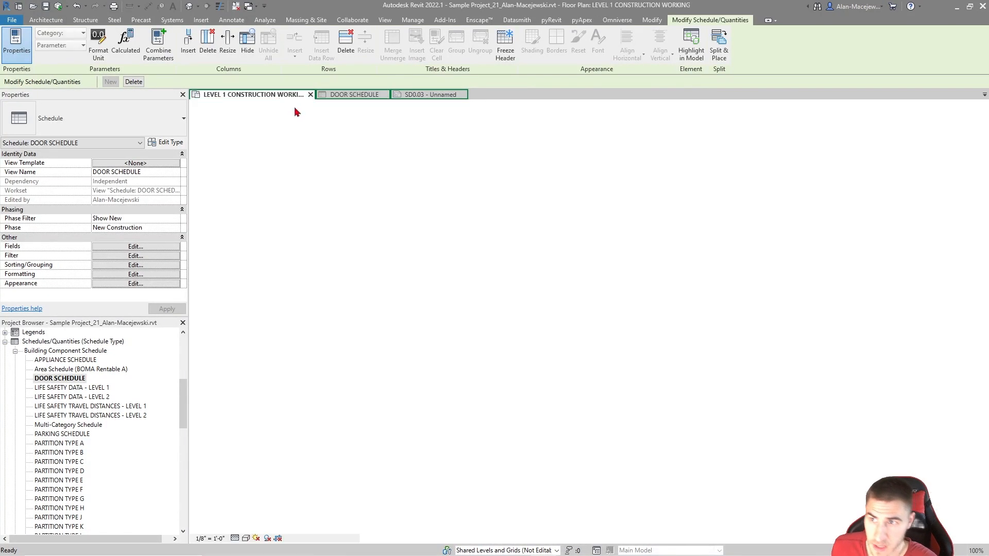
pyautogui.click(612, 279)
pyautogui.scroll(-3, 99, 212)
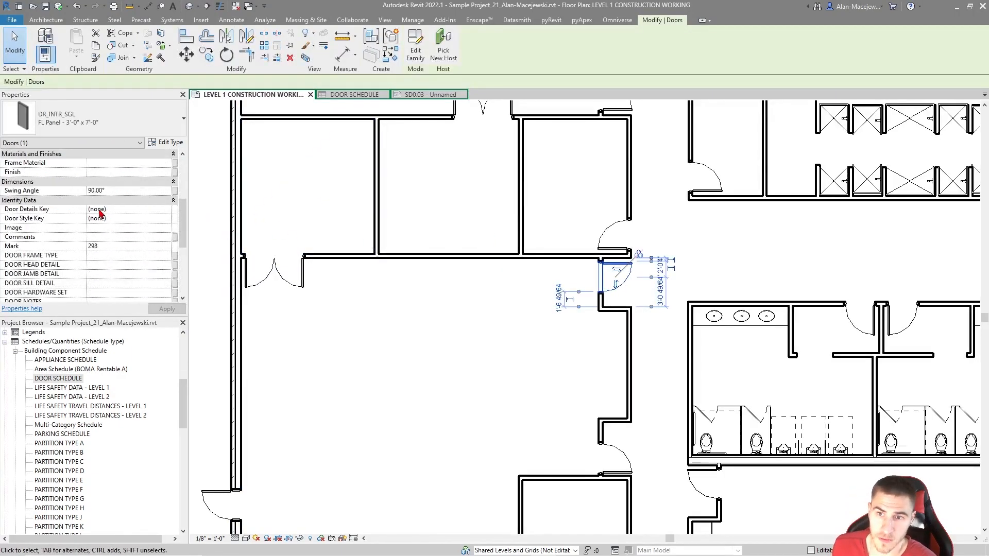
pyautogui.scroll(-2, 98, 213)
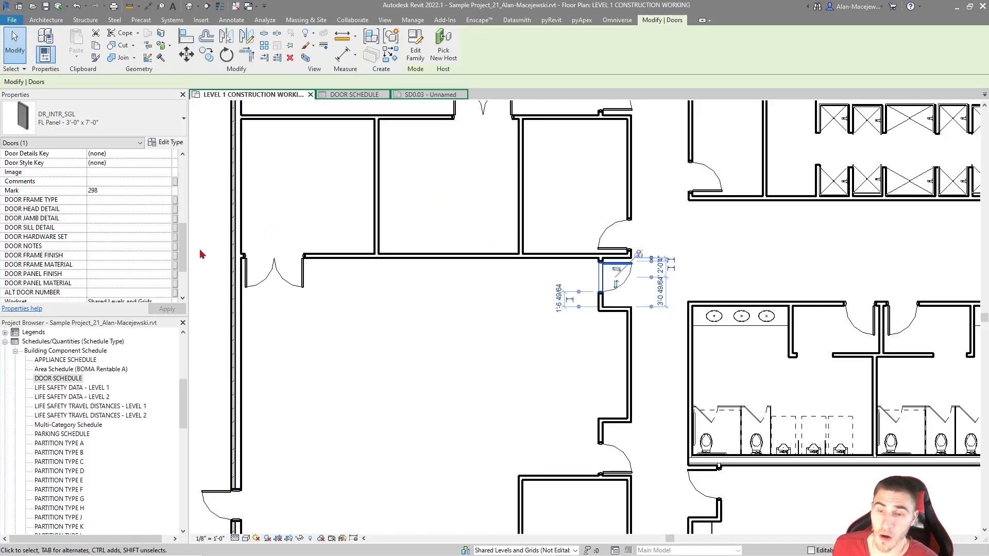
# - Examine the type parameters of the selected door's FL Panel - 3'-0" x 7'-0" type, then close them without changes
pyautogui.click(162, 143)
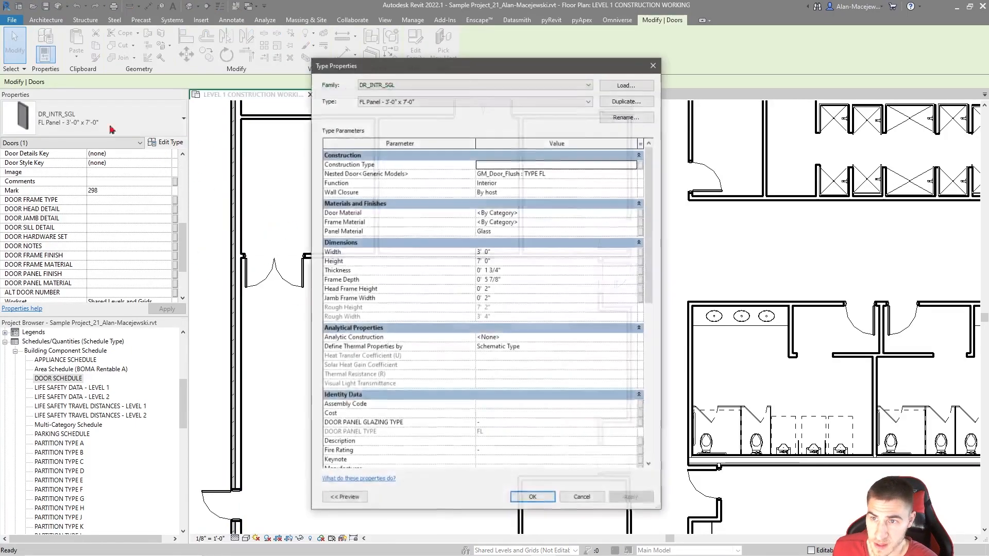
pyautogui.scroll(-5, 535, 236)
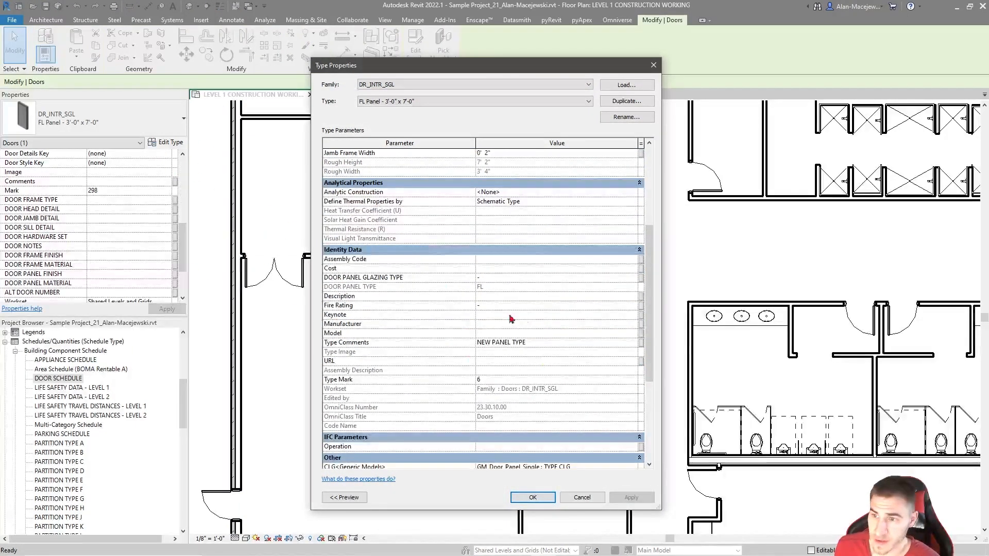
pyautogui.scroll(-5, 540, 318)
pyautogui.scroll(10, 558, 214)
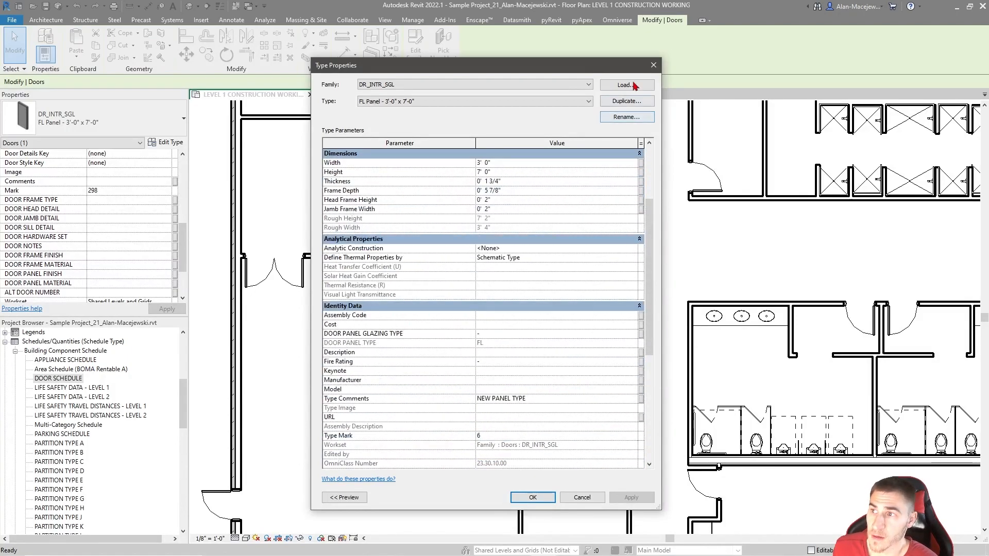
pyautogui.click(652, 66)
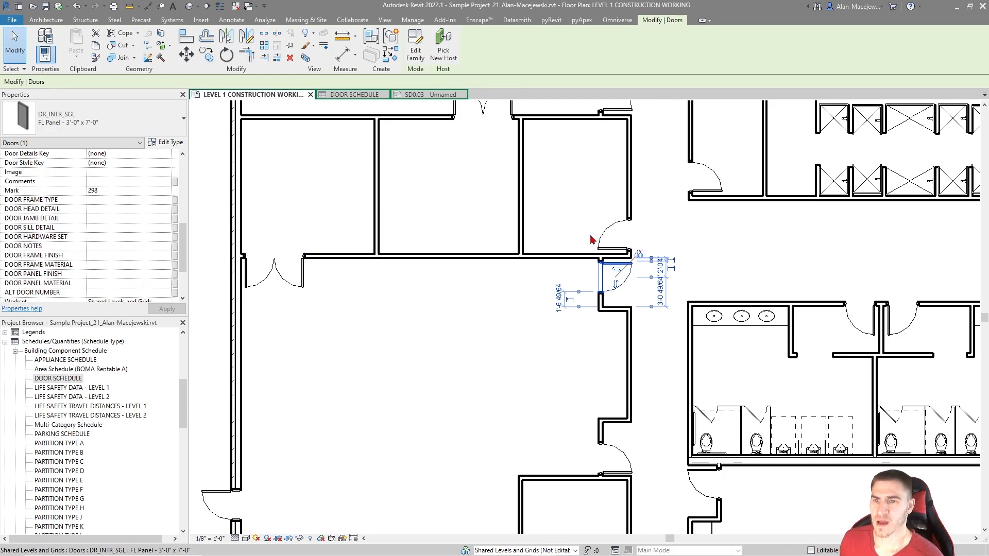
# - Close and reopen the door schedule, and start a new project parameter from its field settings
pyautogui.scroll(-1, 593, 231)
pyautogui.moveTo(526, 273); pyautogui.dragTo(482, 325, button='middle')
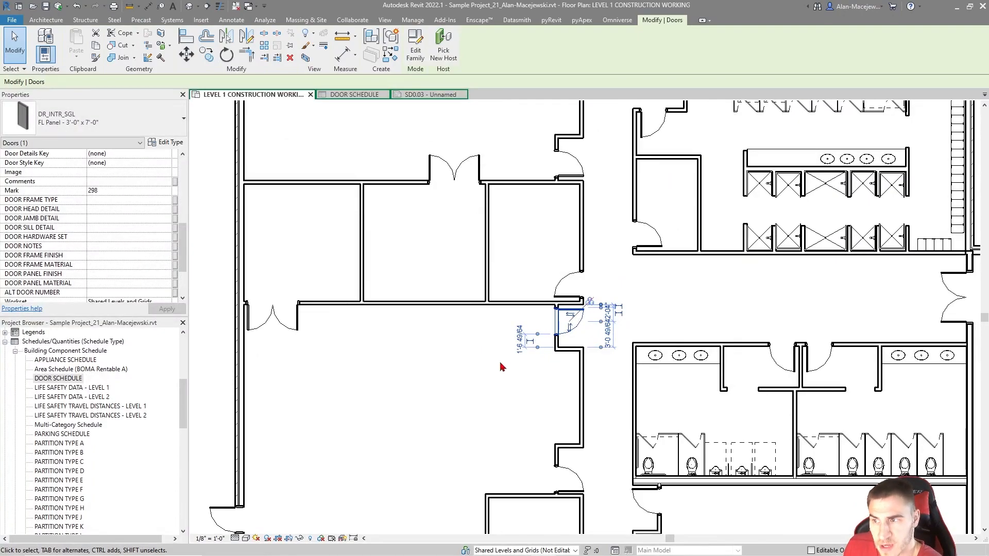
pyautogui.scroll(-3, 451, 401)
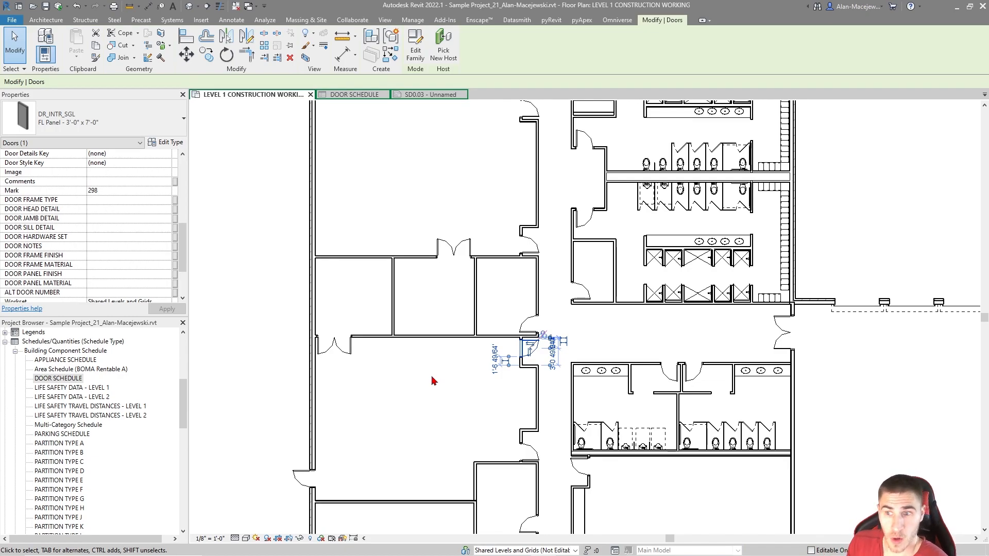
pyautogui.click(385, 95)
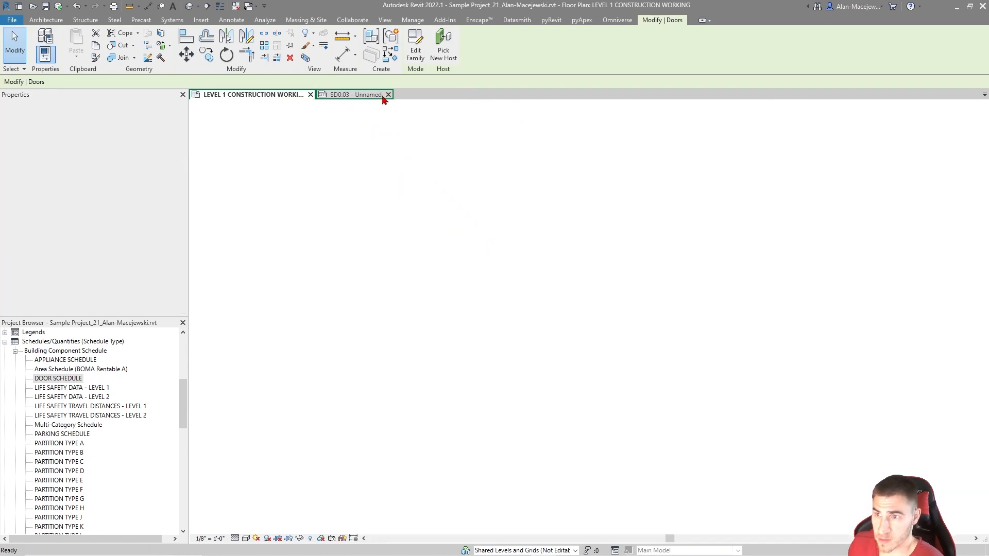
pyautogui.doubleClick(59, 379)
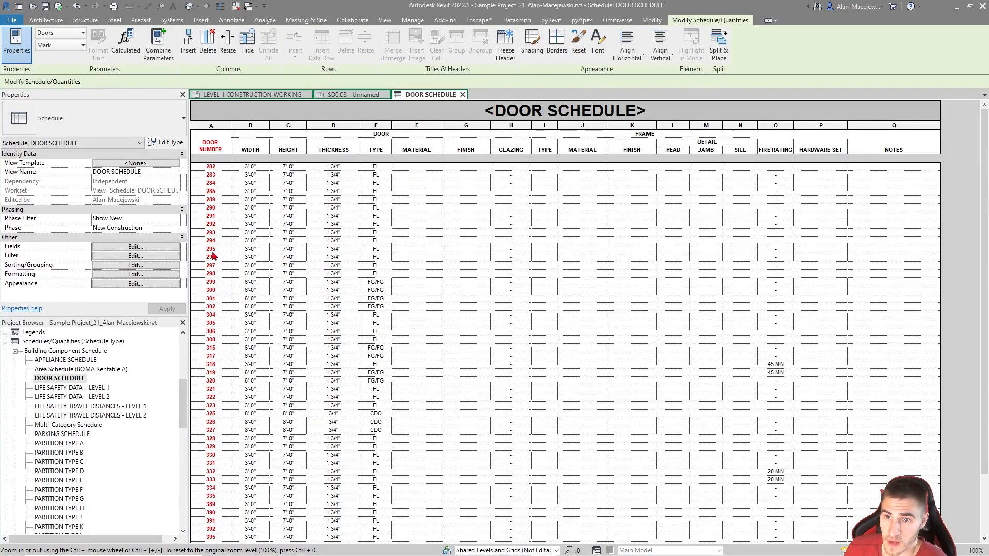
pyautogui.click(156, 248)
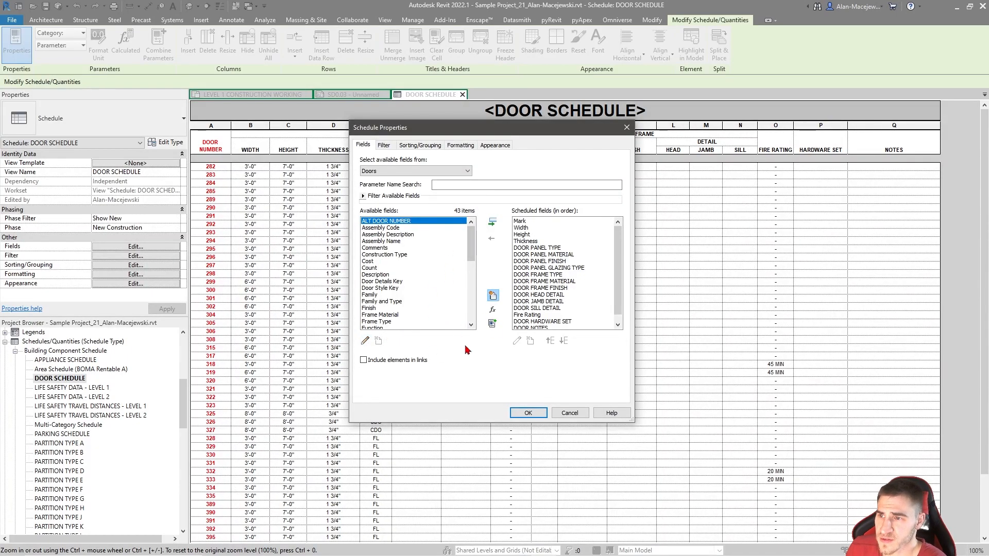
pyautogui.click(493, 296)
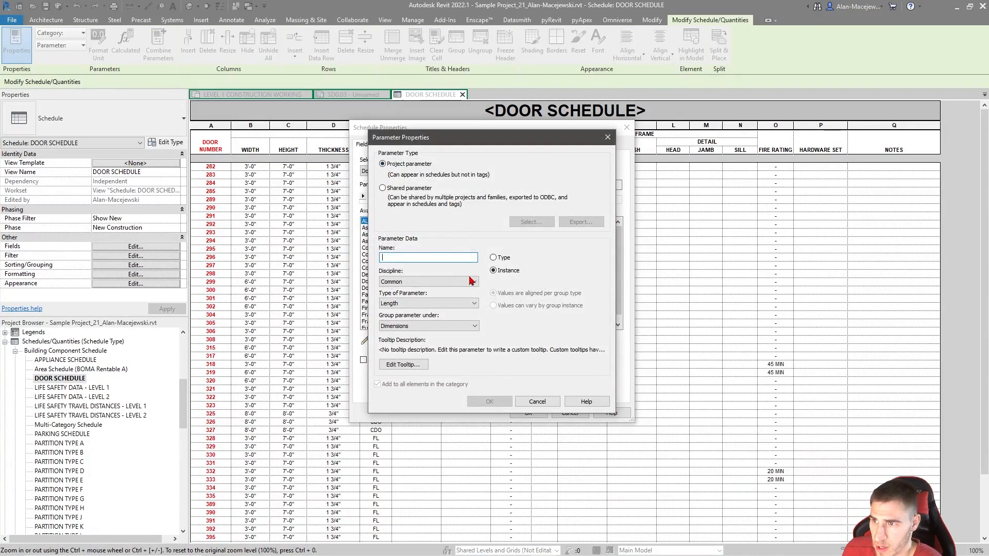
# - Make the new parameter a Type parameter of type Text and group it under Data
pyautogui.click(503, 260)
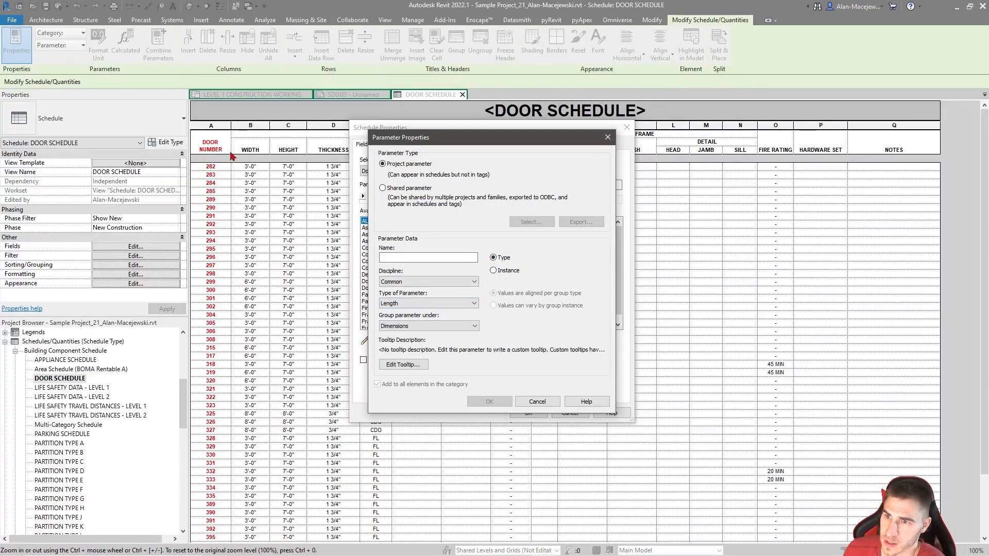
pyautogui.click(428, 303)
pyautogui.click(407, 313)
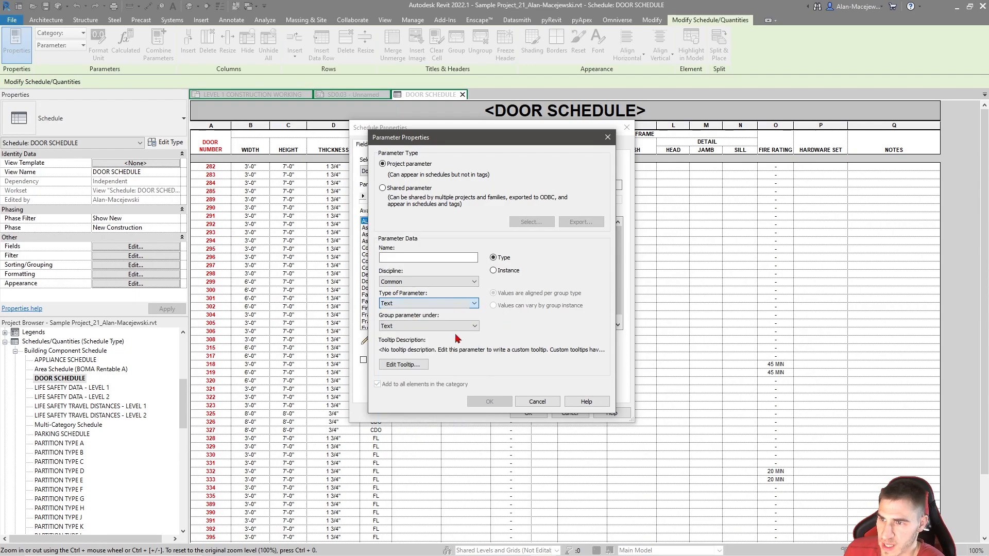
pyautogui.click(409, 324)
pyautogui.scroll(5, 440, 414)
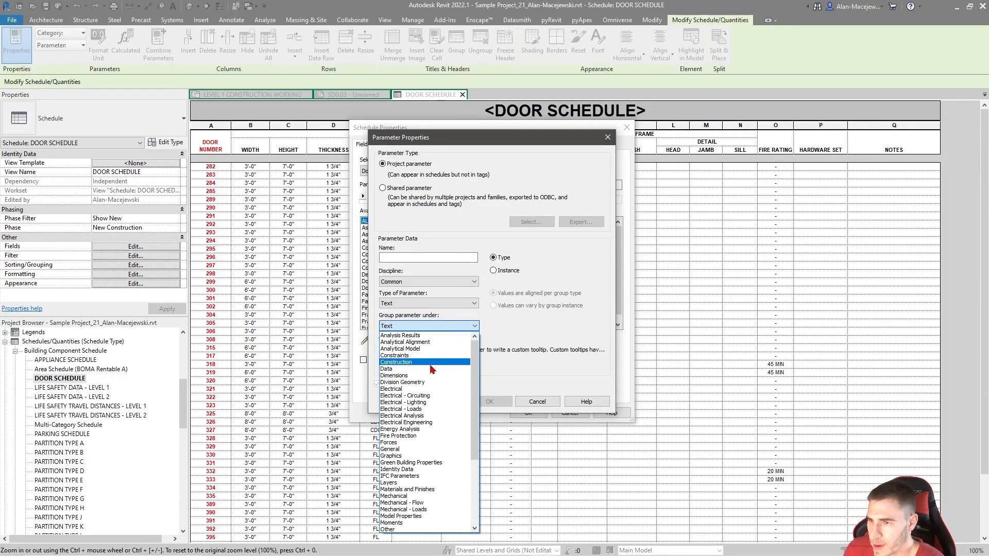
pyautogui.scroll(-5, 407, 418)
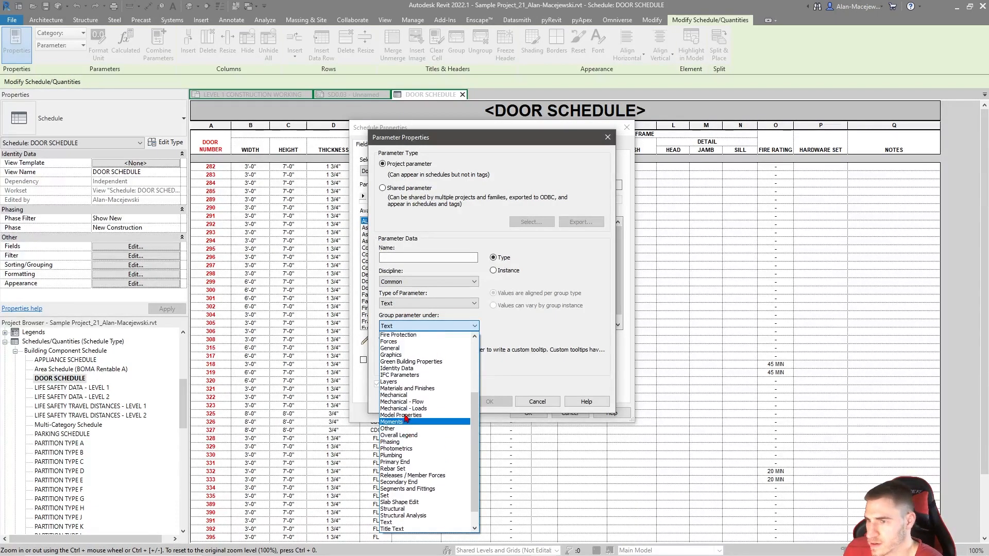
pyautogui.scroll(5, 406, 418)
pyautogui.click(407, 376)
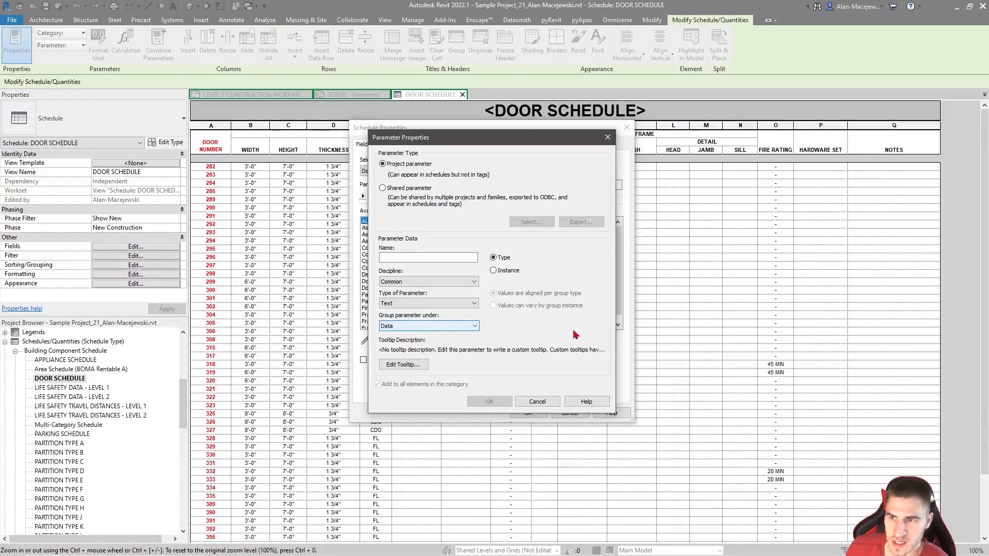
# - Name the new parameter DOOR NUMBER and add it as the last field of the door schedule
pyautogui.click(414, 257)
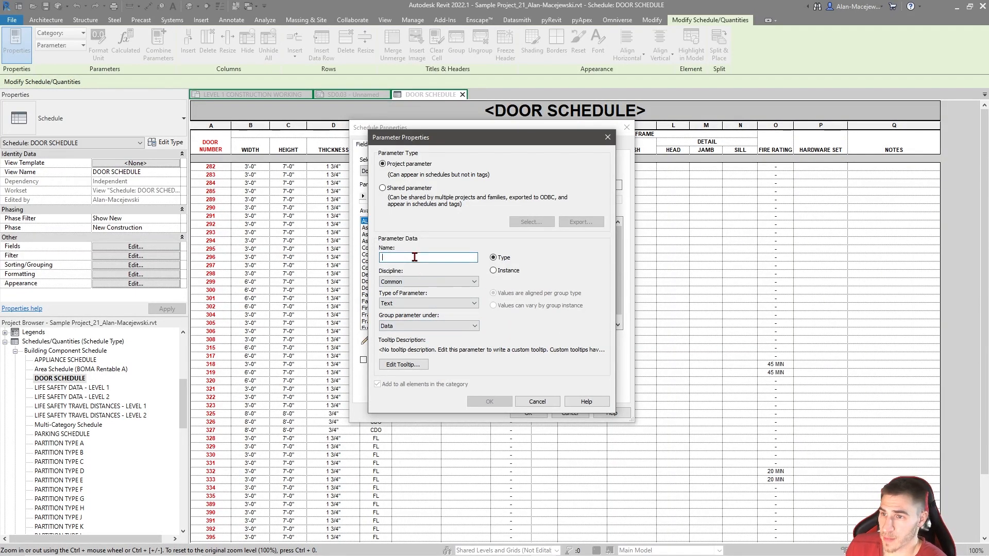
pyautogui.write('DOOR NUMBER')
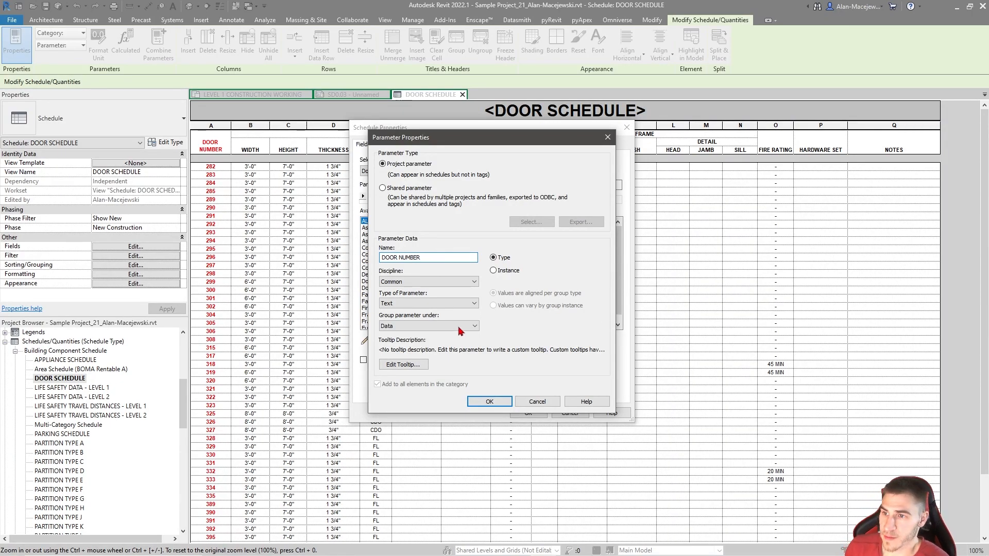
pyautogui.click(484, 401)
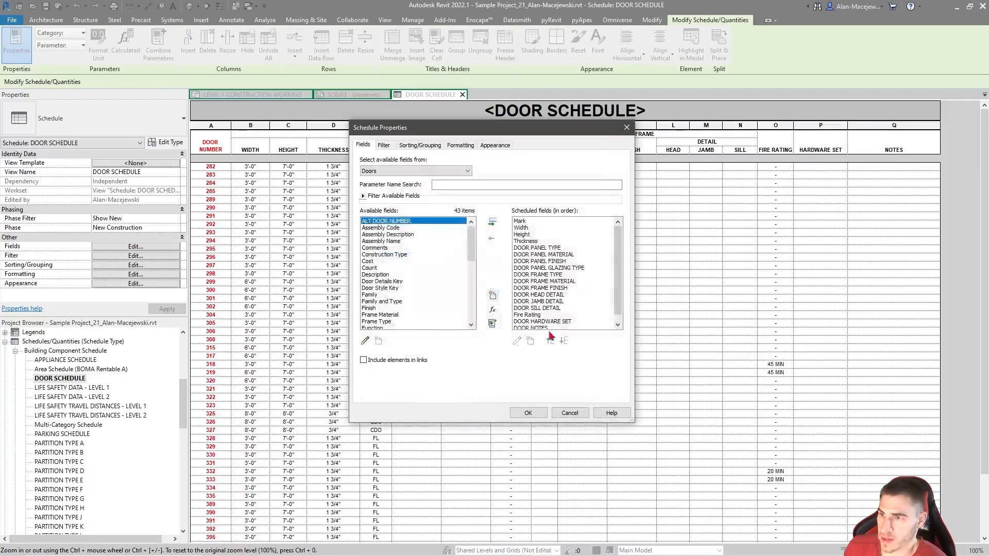
pyautogui.scroll(-1, 552, 322)
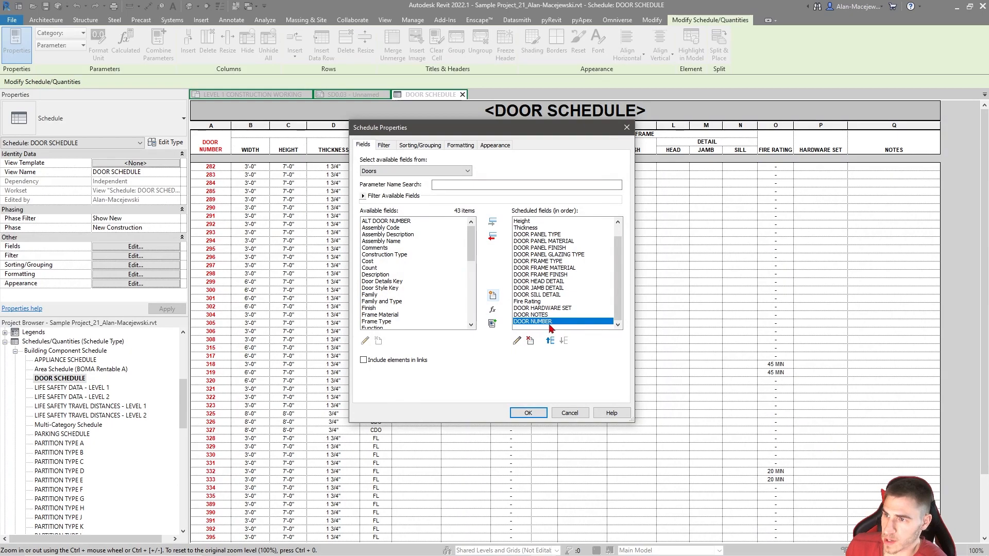
pyautogui.click(536, 416)
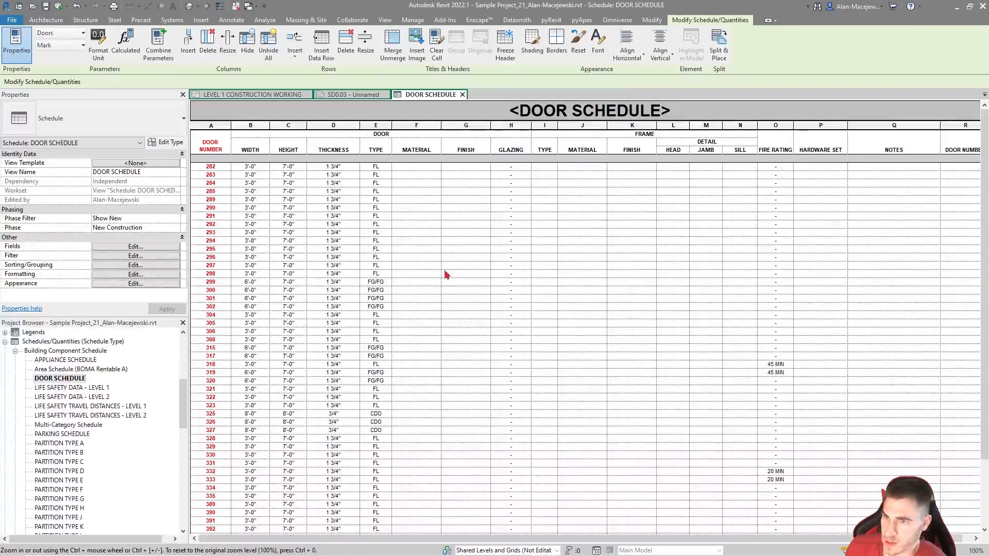
# - Check the DOOR NUMBER parameter in the type properties of a single door on the LEVEL 1 CONSTRUCTION WORKING plan, then close without changes
pyautogui.click(283, 96)
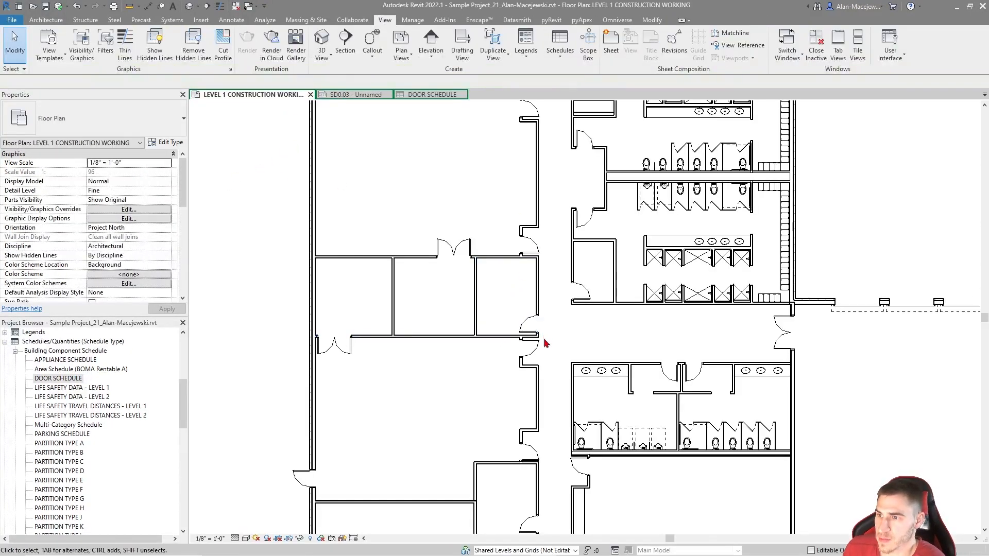
pyautogui.click(172, 145)
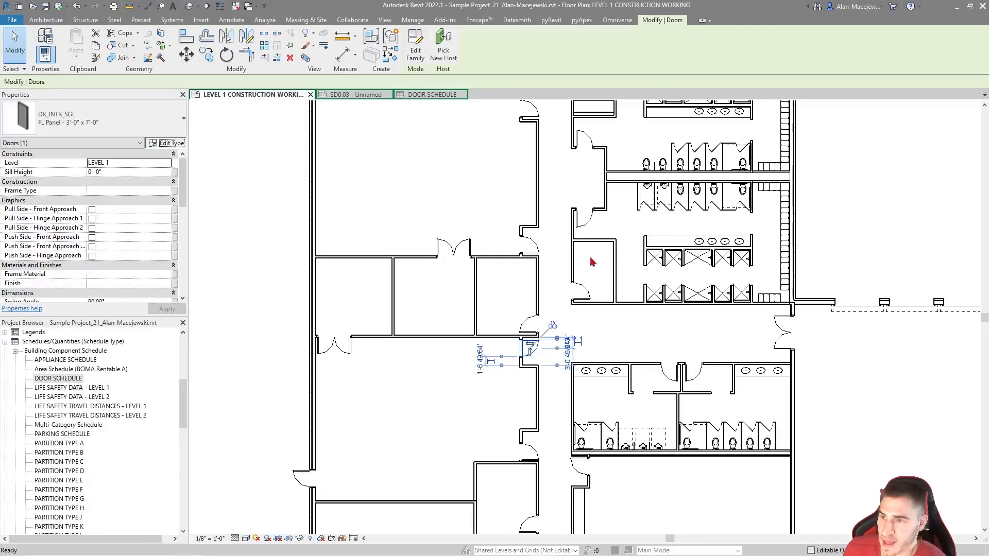
pyautogui.scroll(-10, 384, 204)
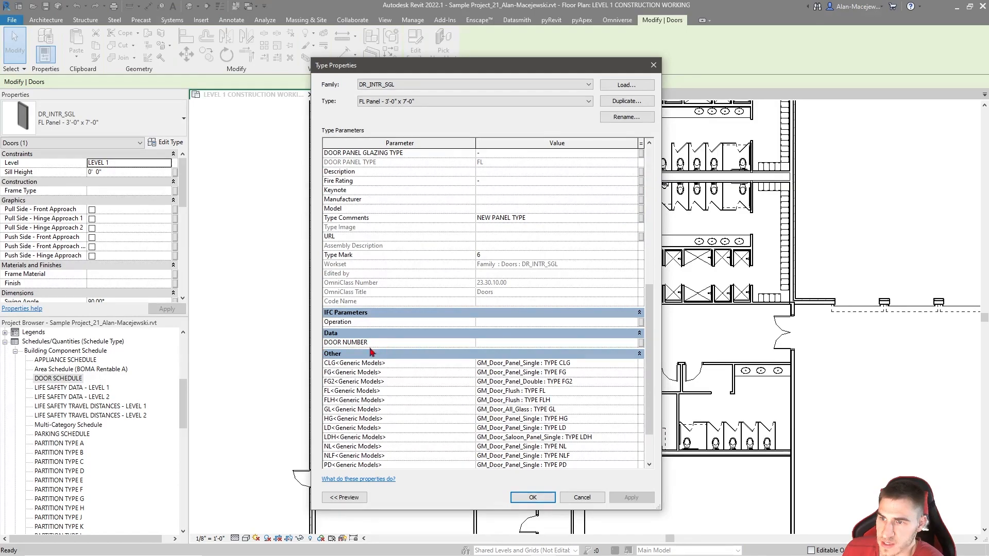
pyautogui.click(341, 354)
pyautogui.click(511, 439)
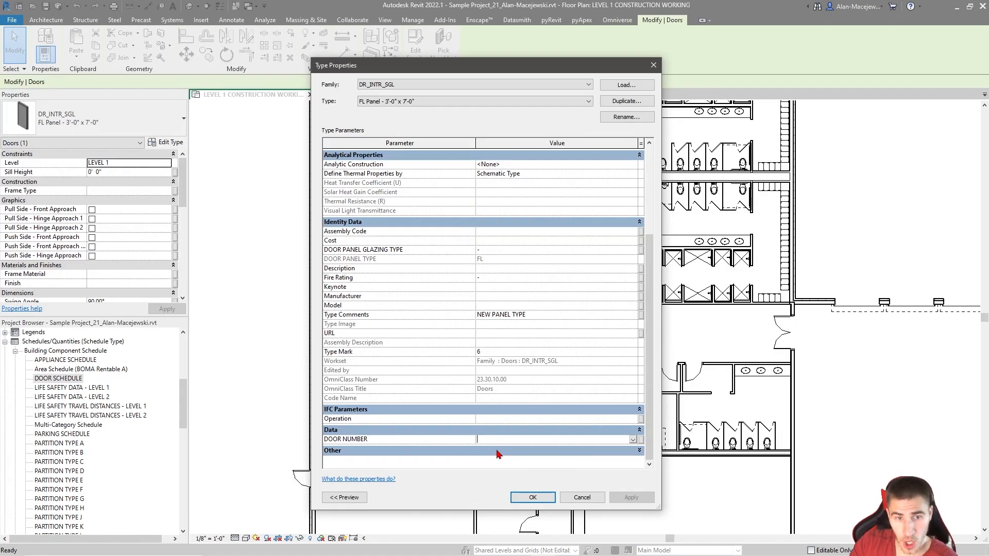
pyautogui.click(592, 497)
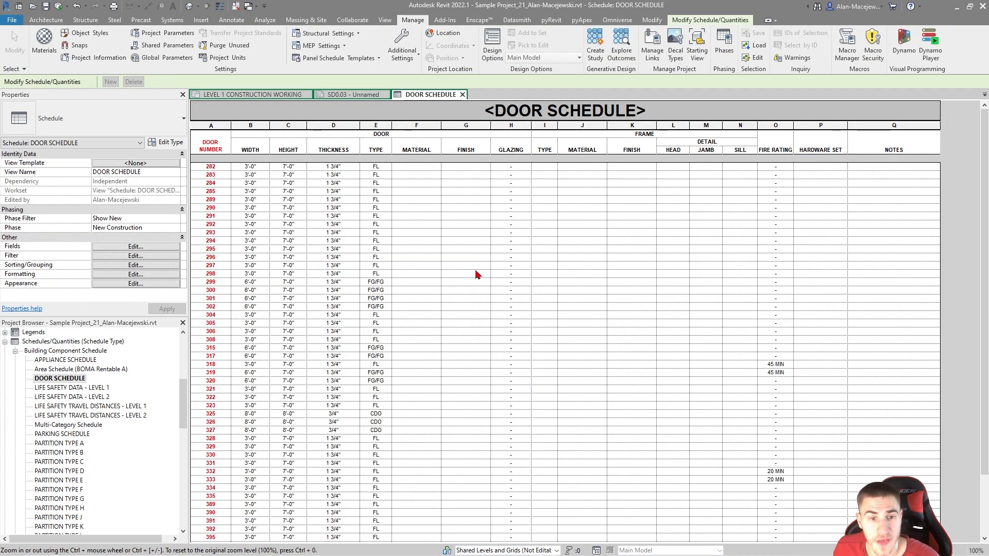
# - Look through the door entries in the project parameters, comparing the plain names with their _TYP counterparts
pyautogui.click(464, 265)
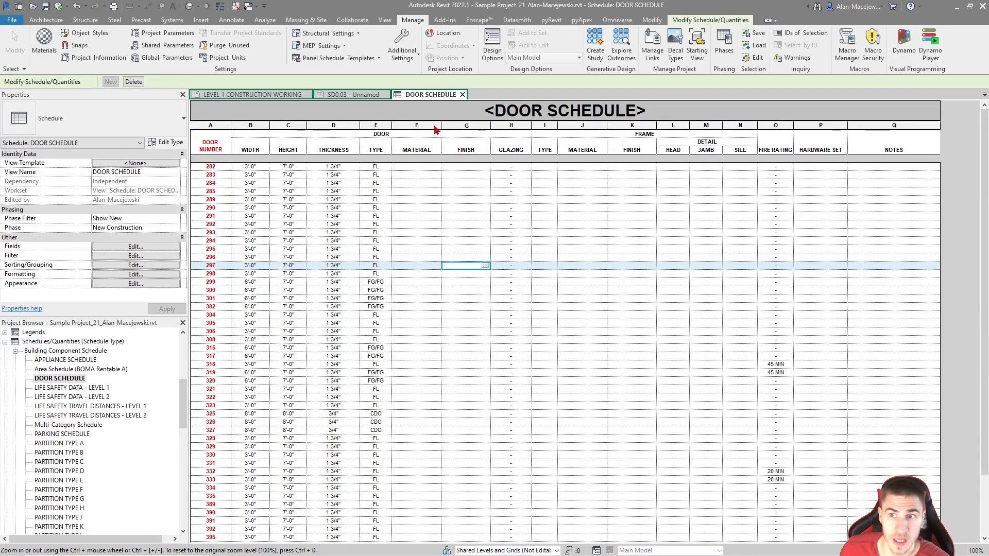
pyautogui.click(155, 34)
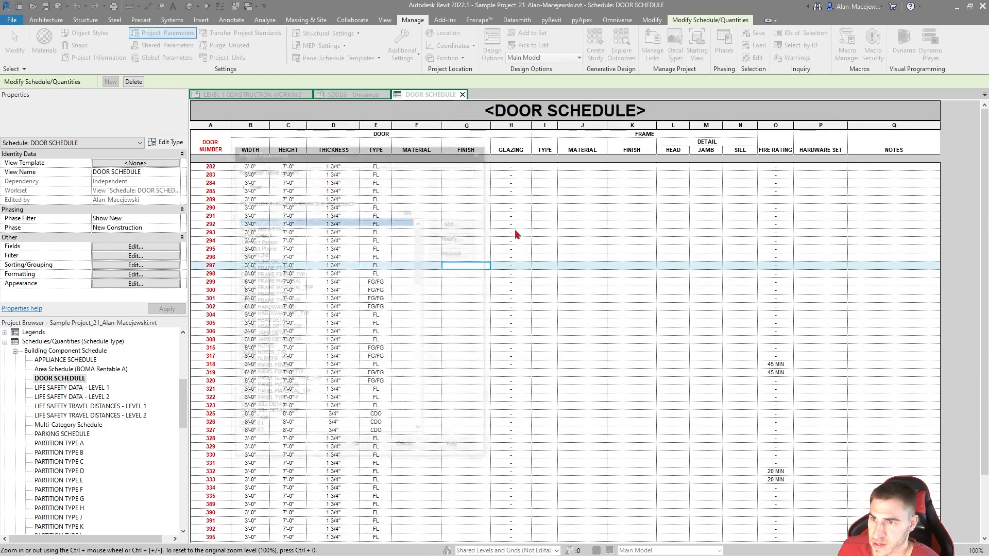
pyautogui.click(279, 268)
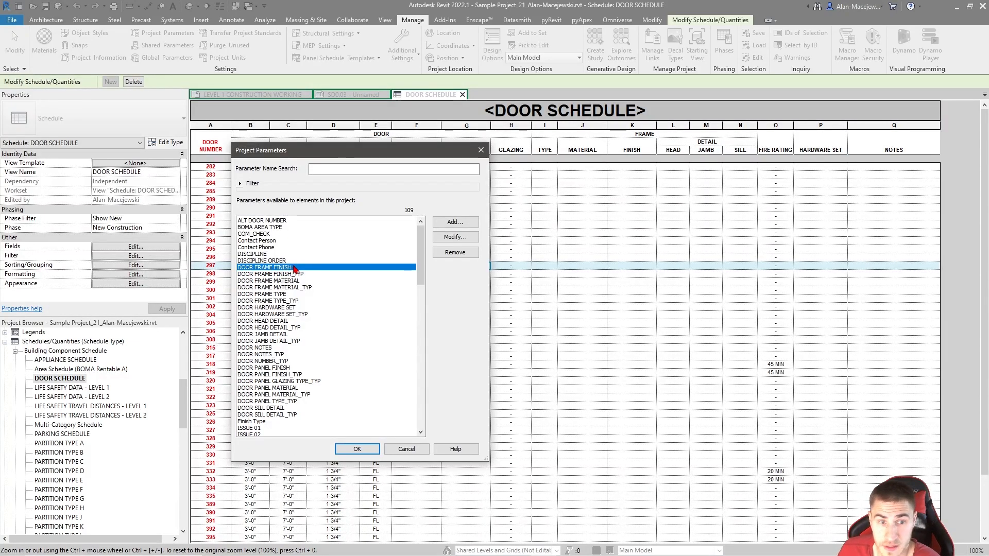
pyautogui.click(278, 281)
pyautogui.click(318, 274)
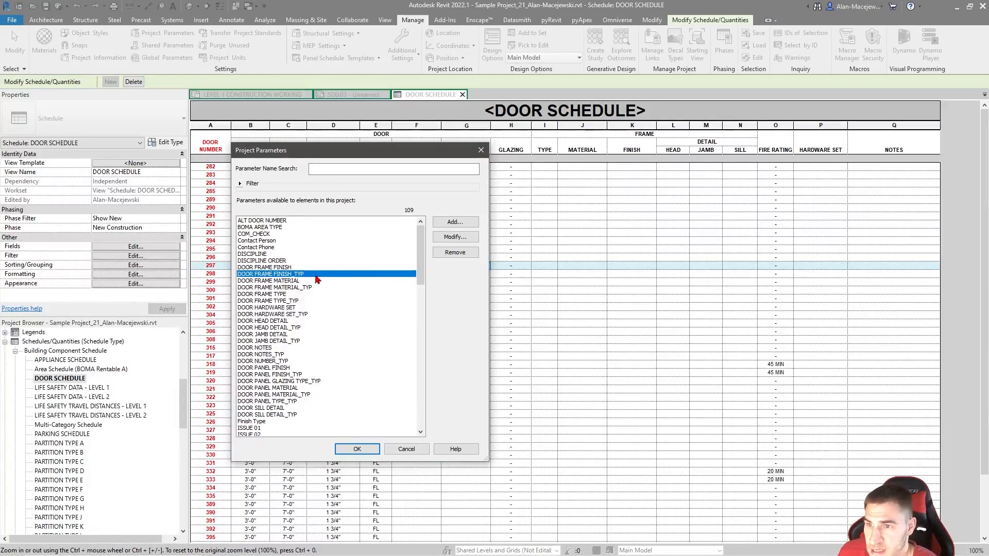
pyautogui.click(309, 301)
pyautogui.click(309, 314)
pyautogui.click(309, 328)
pyautogui.click(317, 388)
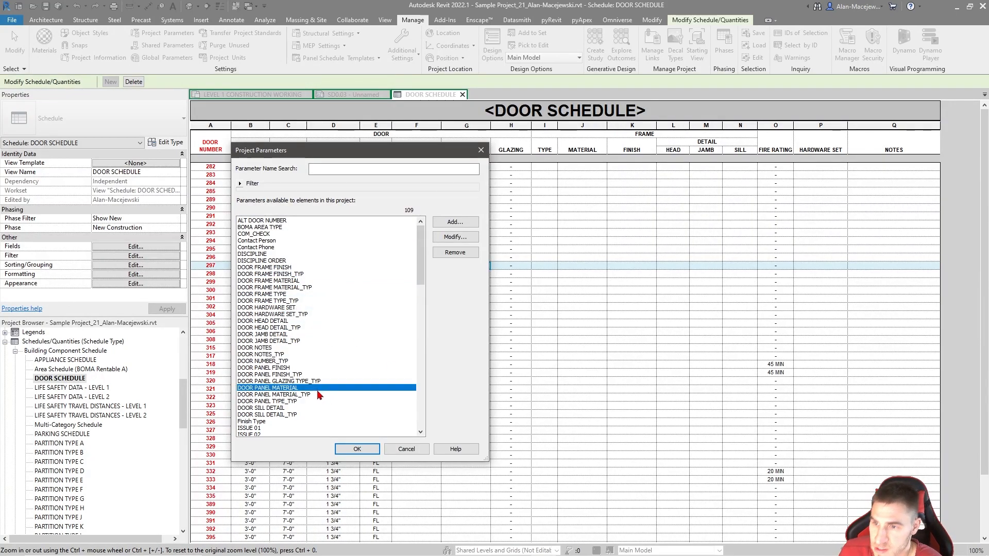
pyautogui.click(311, 415)
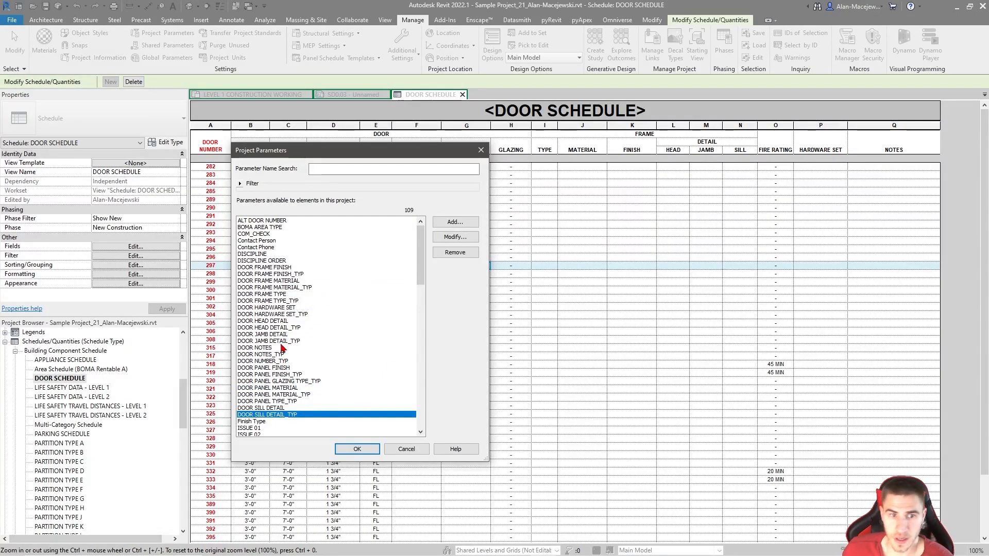
# - Inspect the DOOR SILL DETAIL_TYP parameter's name, grouping and checked categories, then close the project parameters without changes
pyautogui.click(455, 237)
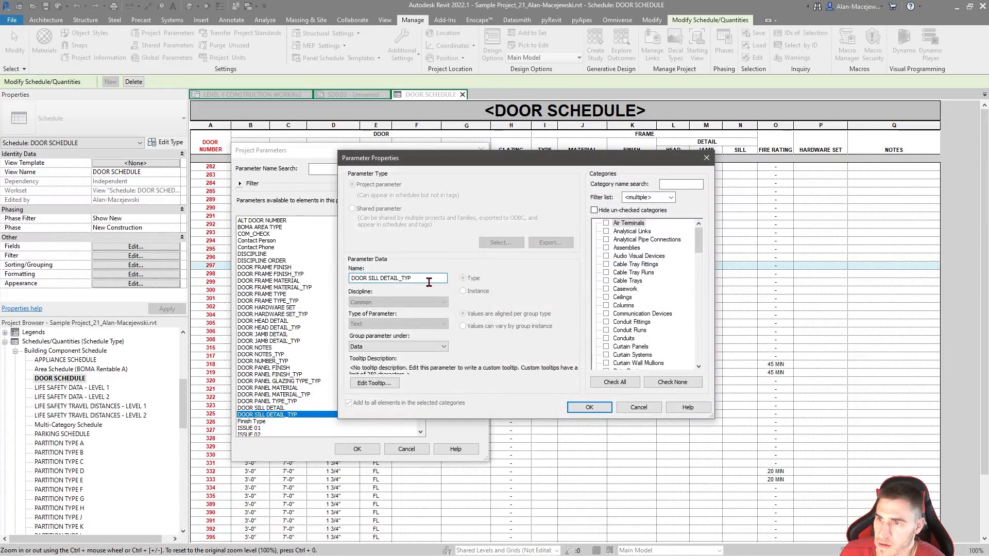
pyautogui.moveTo(437, 277); pyautogui.dragTo(341, 275)
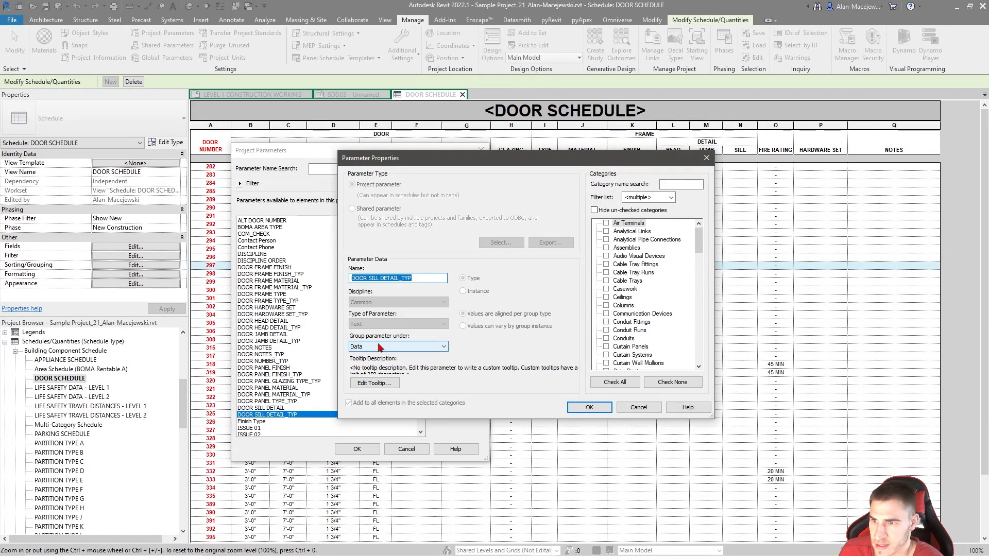
pyautogui.scroll(-3, 630, 303)
pyautogui.click(638, 211)
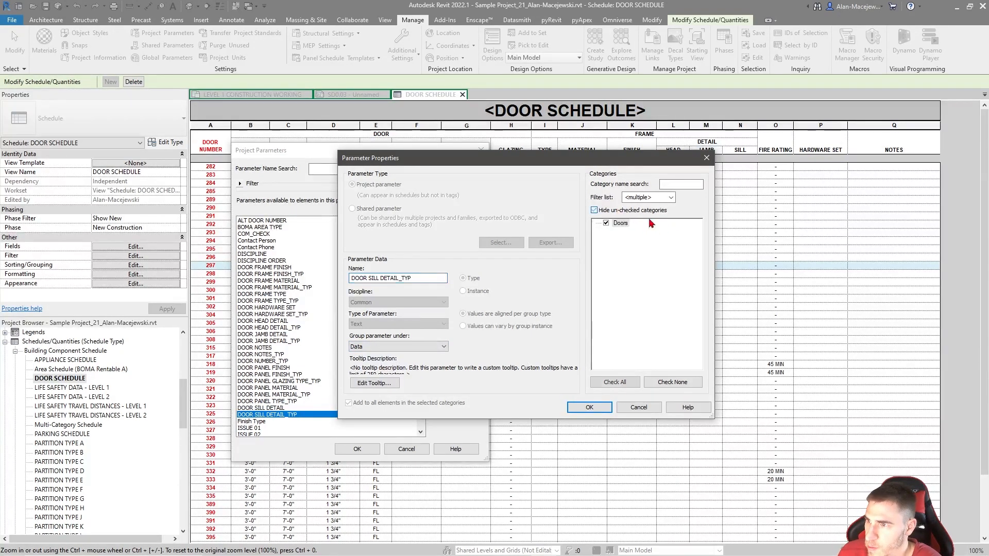
pyautogui.click(638, 407)
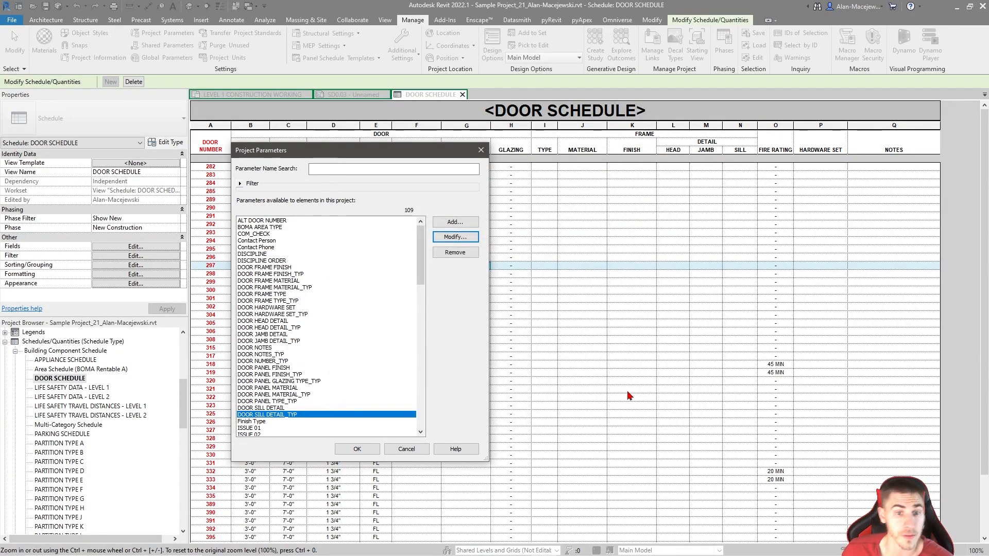
pyautogui.scroll(-1, 323, 315)
pyautogui.click(406, 449)
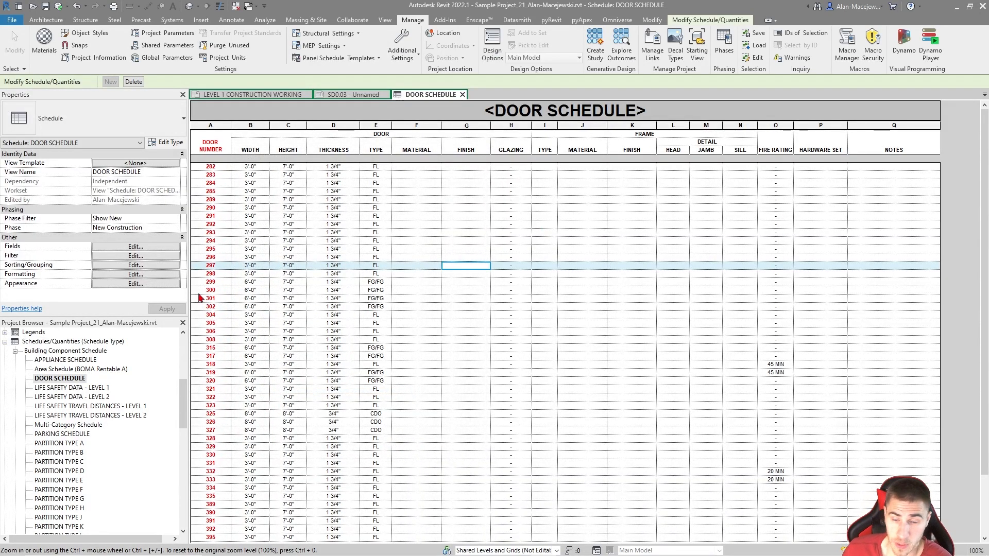
# - Rename the door schedule as DOOR SCHEDULE - INSTANCE
pyautogui.rightClick(56, 382)
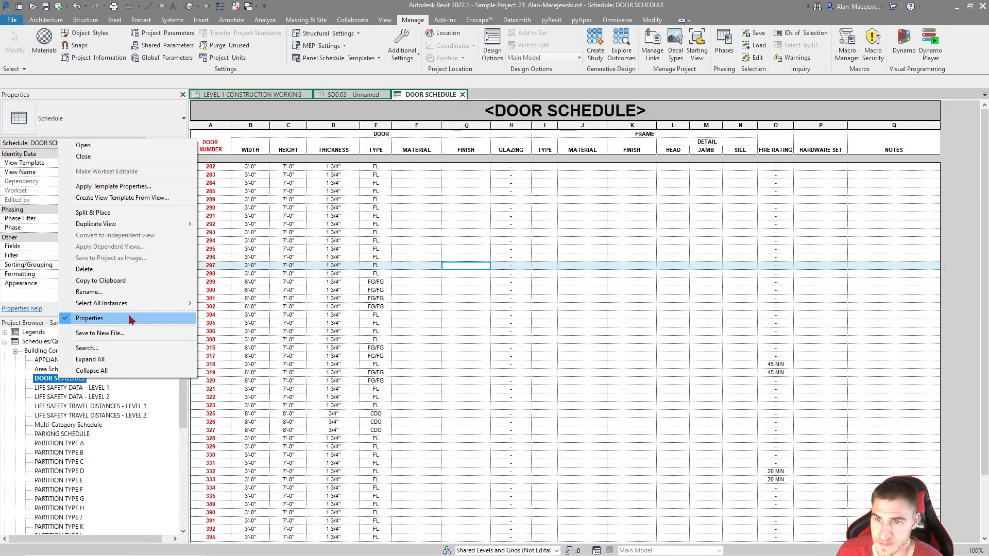
pyautogui.click(129, 292)
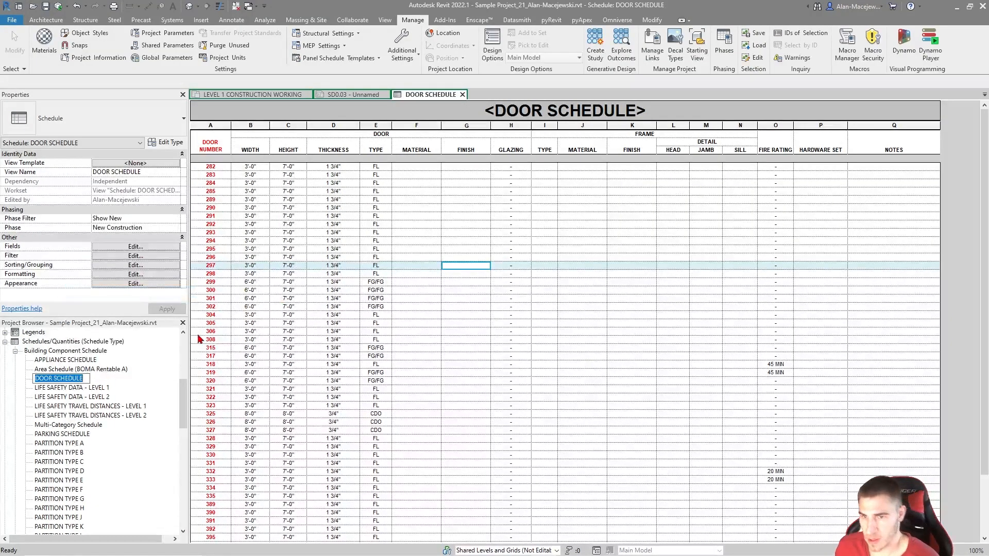
pyautogui.press('End')
pyautogui.write('- IN')
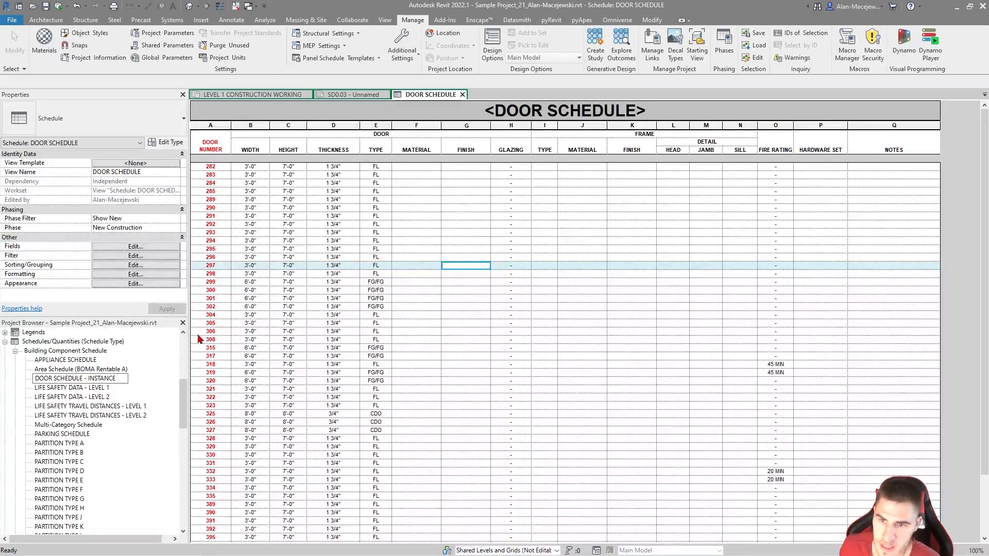
pyautogui.press('Return')
# - Duplicate the DOOR SCHEDULE - INSTANCE schedule and name the copy DOOR SCHEDULE - TYPE
pyautogui.click(95, 389)
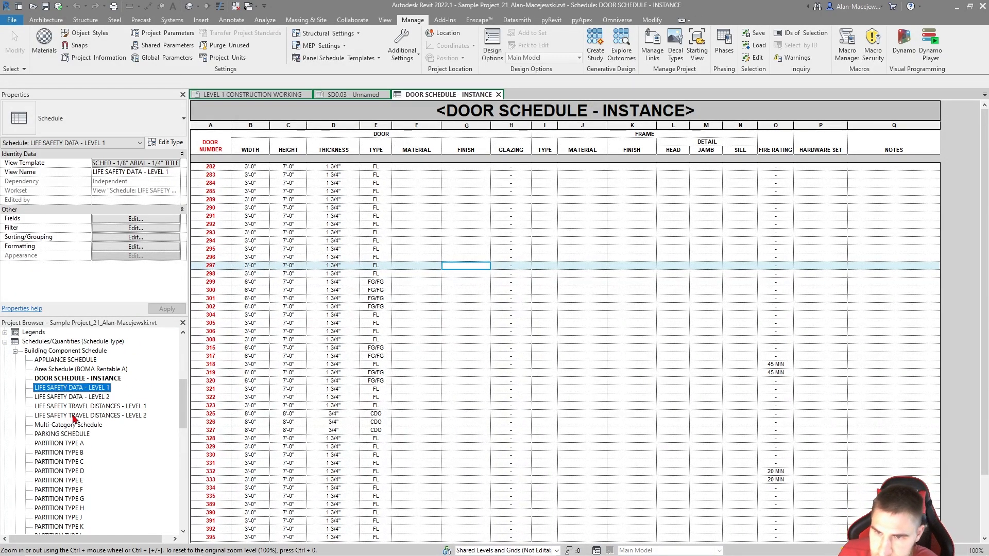
pyautogui.rightClick(88, 379)
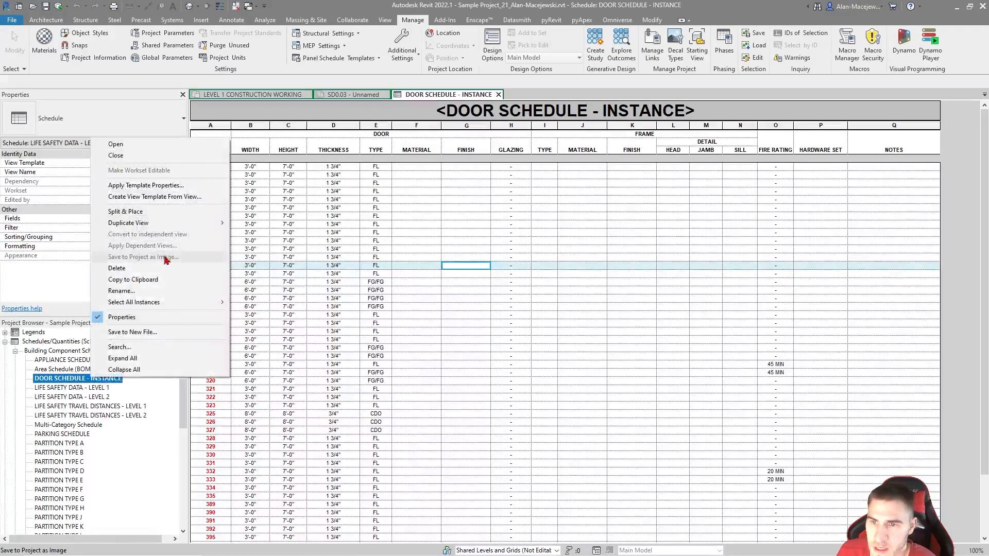
pyautogui.click(113, 420)
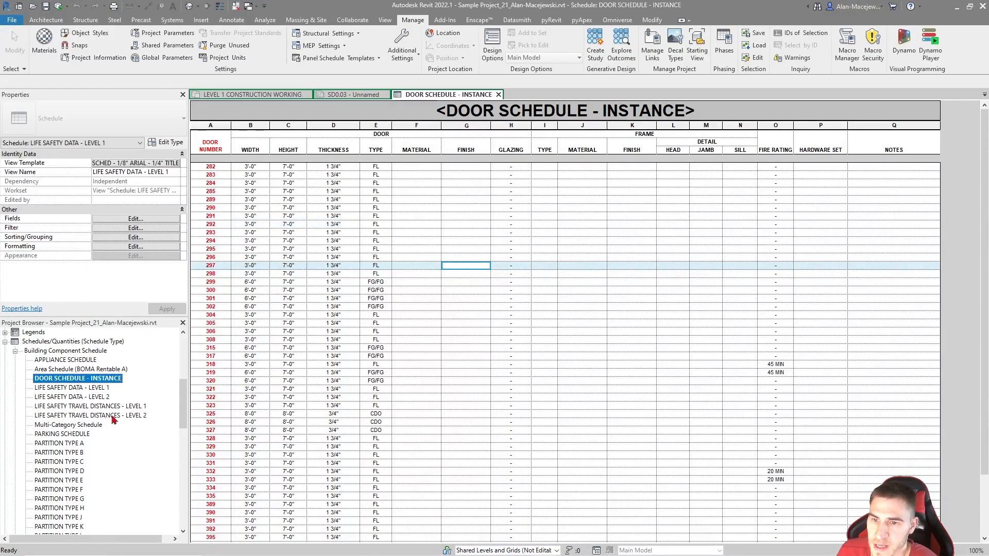
pyautogui.rightClick(109, 388)
pyautogui.click(138, 302)
pyautogui.moveTo(89, 388); pyautogui.dragTo(178, 387)
pyautogui.press('BackSpace')
pyautogui.press('Return')
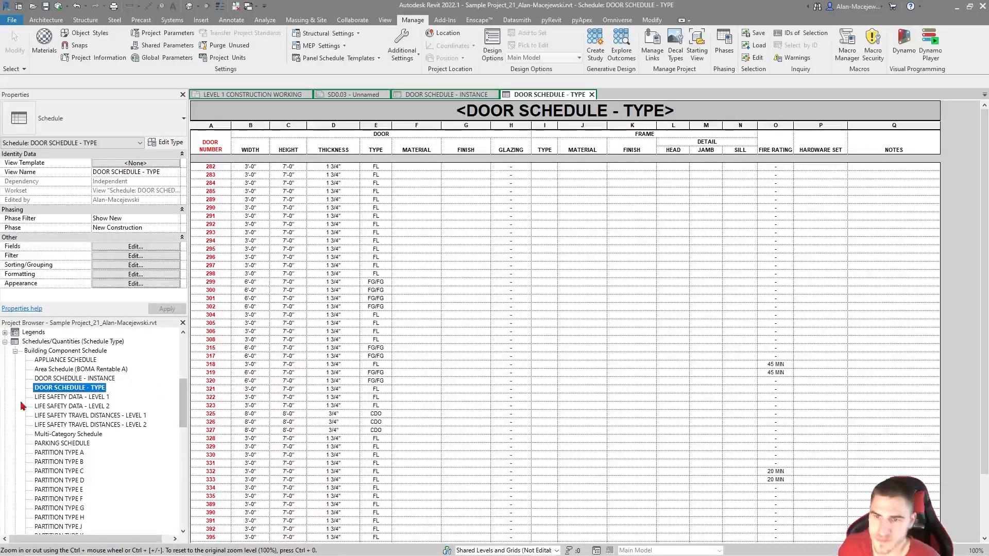
# - Add all the _TYP door parameters, from DOOR FRAME FINISH_TYP to DOOR SILL DETAIL_TYP, to the scheduled fields of DOOR SCHEDULE - TYPE
pyautogui.click(136, 247)
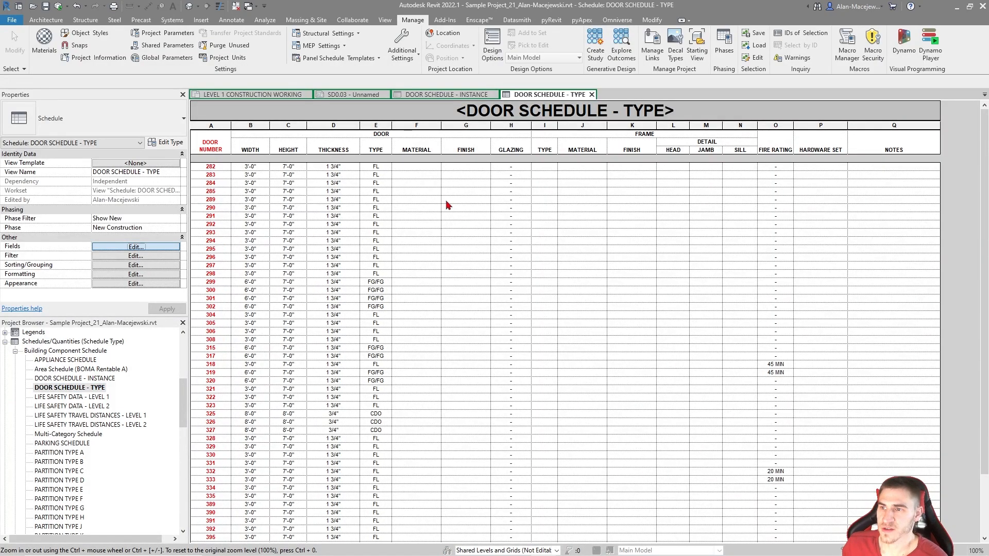
pyautogui.click(597, 215)
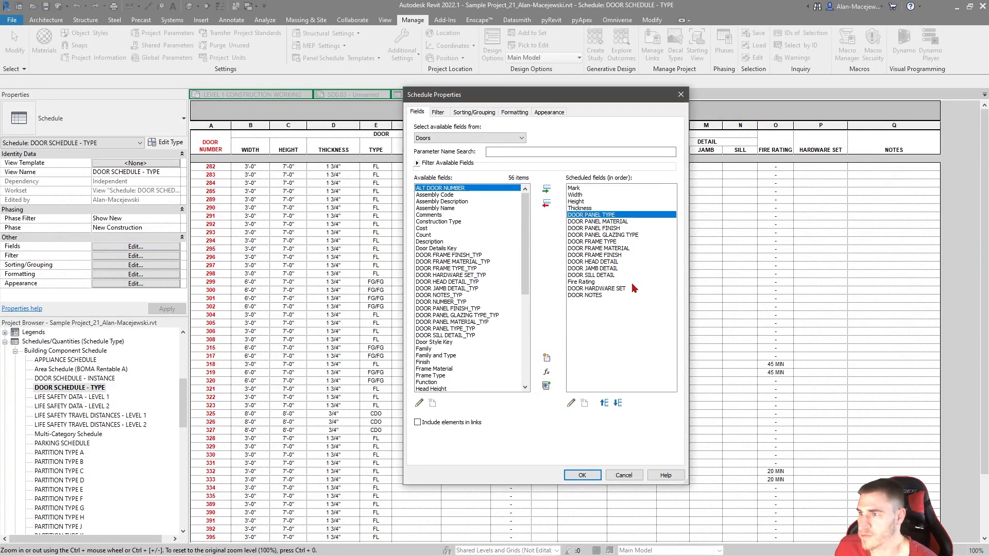
pyautogui.keyDown('shift'); pyautogui.click(613, 275); pyautogui.keyUp('shift')
pyautogui.click(461, 255)
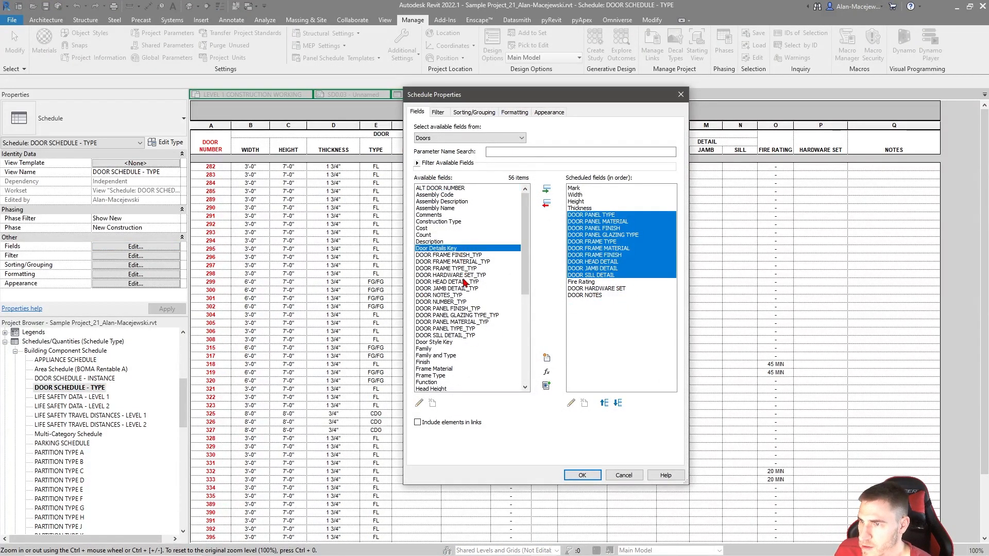
pyautogui.keyDown('shift'); pyautogui.click(469, 336); pyautogui.keyUp('shift')
pyautogui.click(493, 308)
pyautogui.click(626, 323)
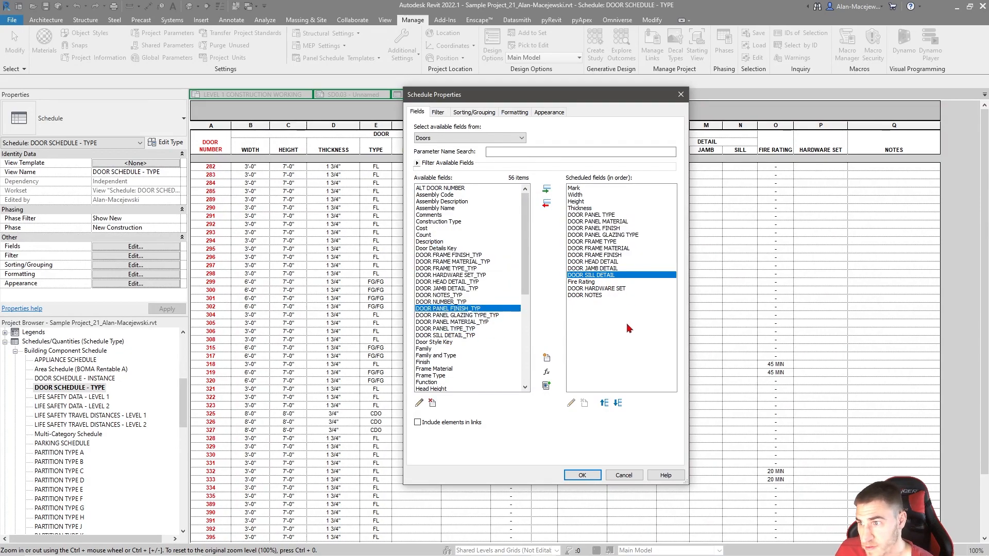
pyautogui.click(583, 282)
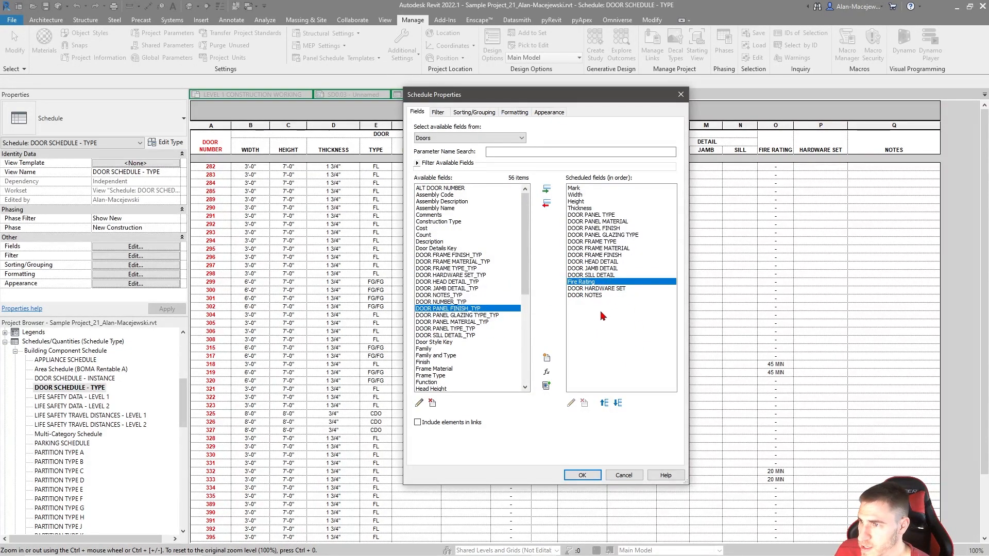
pyautogui.click(588, 296)
pyautogui.click(446, 249)
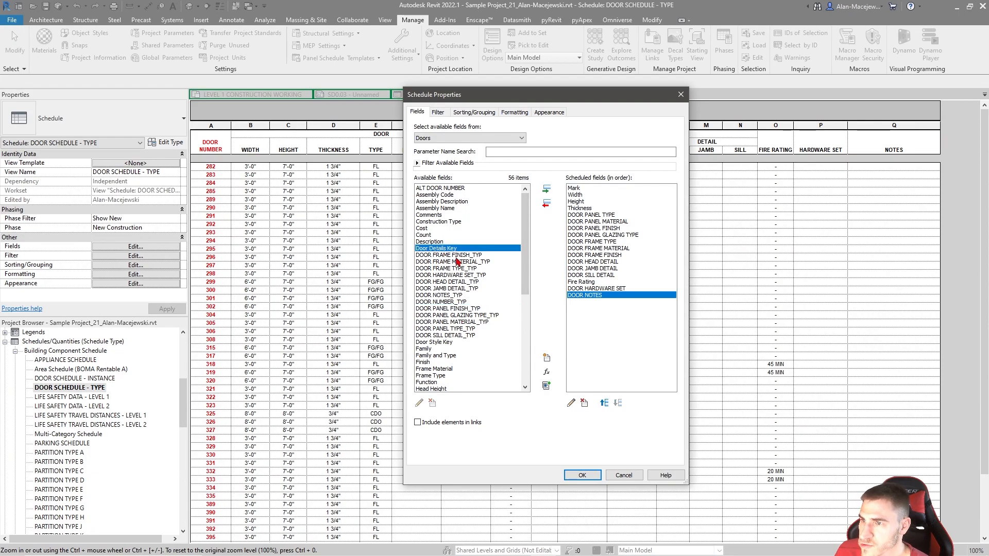
pyautogui.click(454, 255)
pyautogui.keyDown('shift'); pyautogui.click(454, 335); pyautogui.keyUp('shift')
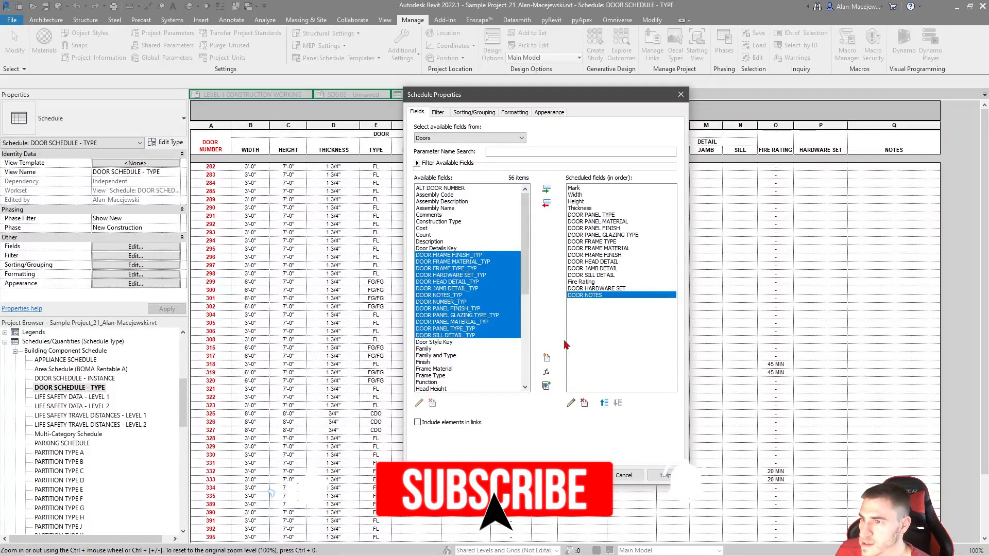
pyautogui.click(546, 189)
# - Remove the instance fields DOOR PANEL TYPE through DOOR SILL DETAIL, DOOR HARDWARE SET and DOOR NOTES from the scheduled fields
pyautogui.click(620, 276)
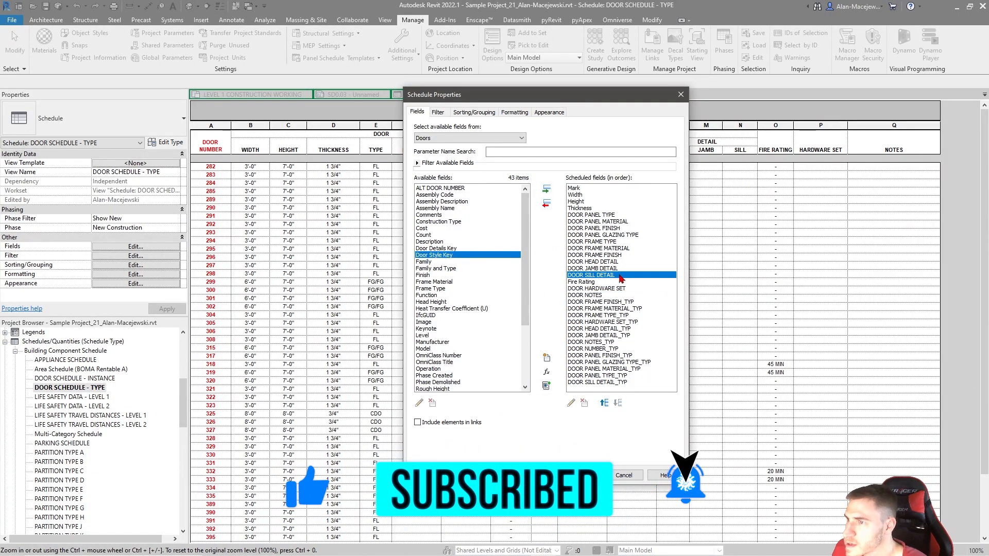
pyautogui.keyDown('shift'); pyautogui.click(592, 215); pyautogui.keyUp('shift')
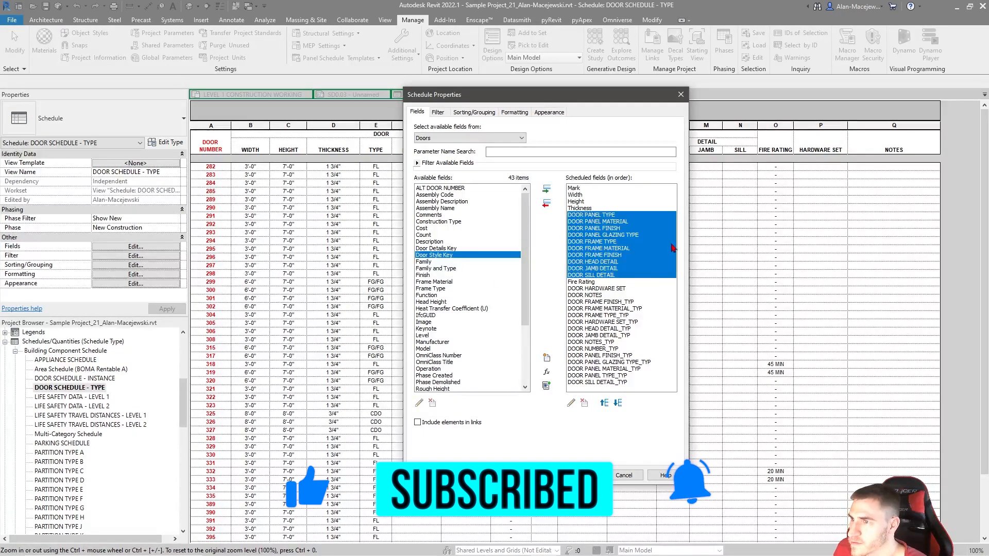
pyautogui.keyDown('ctrl'); pyautogui.click(598, 289); pyautogui.keyUp('ctrl')
pyautogui.keyDown('ctrl'); pyautogui.click(587, 295); pyautogui.keyUp('ctrl')
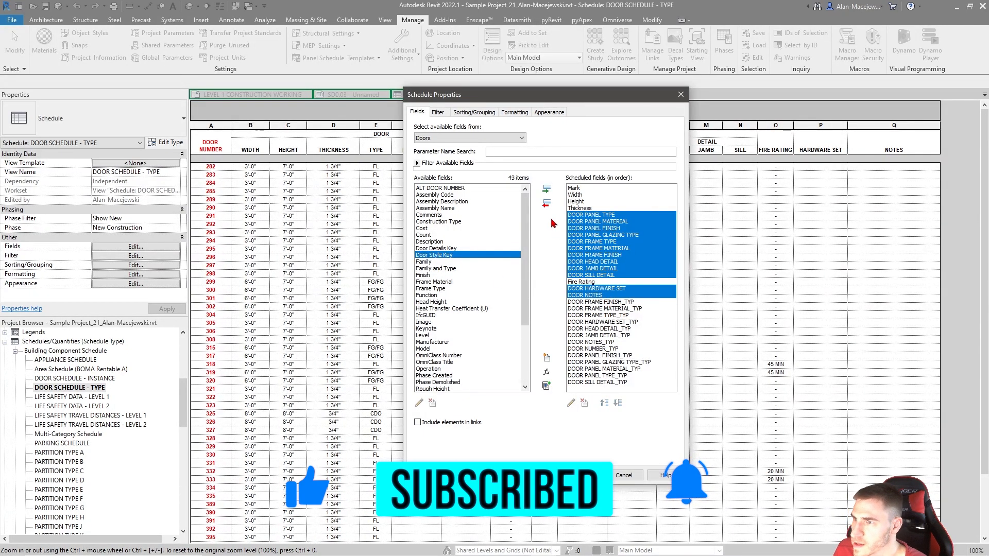
pyautogui.click(546, 203)
# - Move the whole group of _TYP fields above Fire Rating in the scheduled field order
pyautogui.click(624, 222)
pyautogui.keyDown('shift'); pyautogui.click(623, 302); pyautogui.keyUp('shift')
pyautogui.click(604, 403)
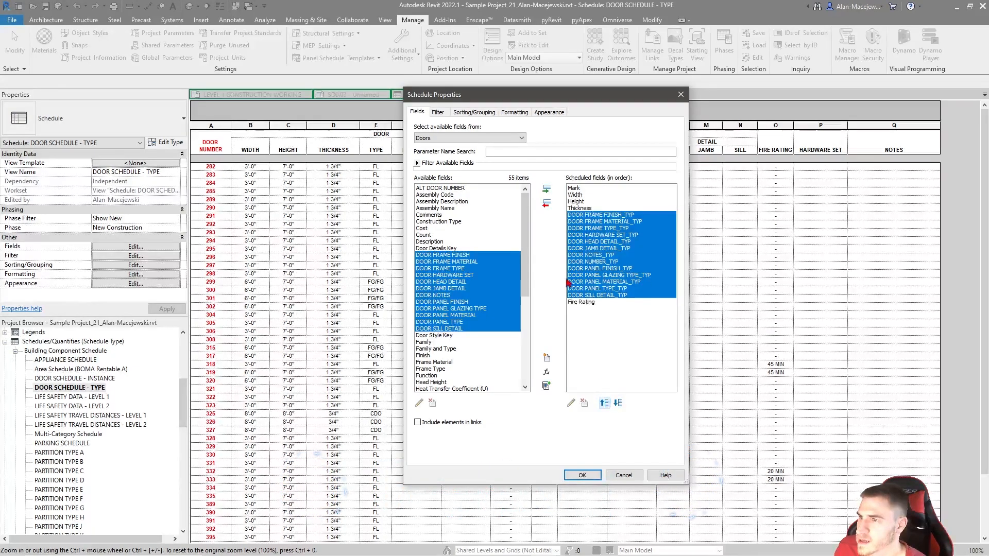
pyautogui.click(610, 304)
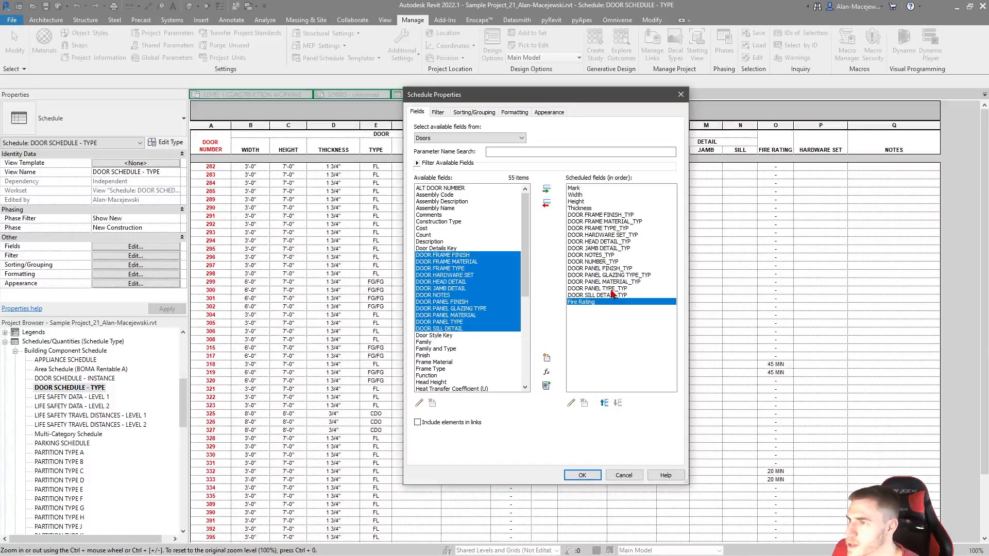
# - Move DOOR HARDWARE SET_TYP and DOOR NOTES_TYP below Fire Rating, and remove Mark from the scheduled fields
pyautogui.click(598, 282)
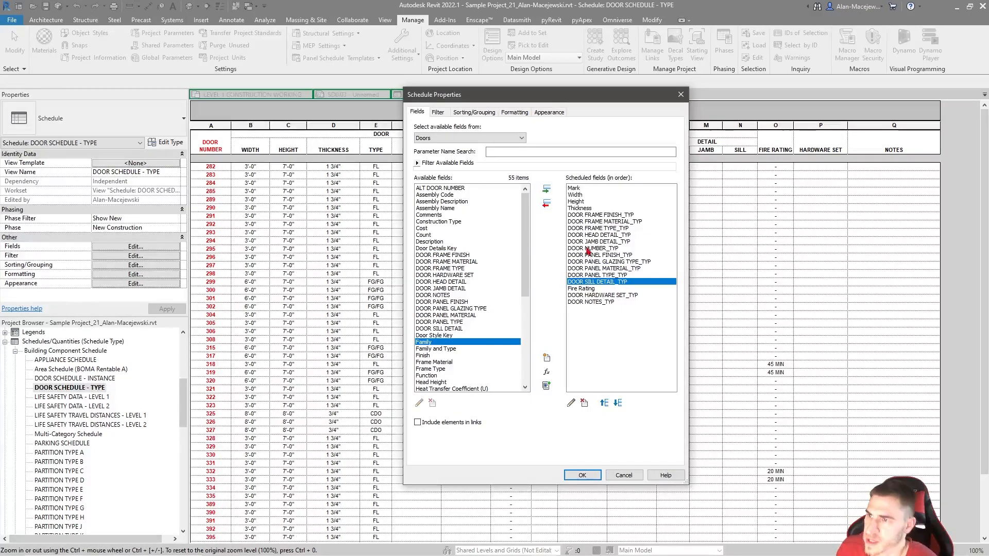
pyautogui.click(591, 248)
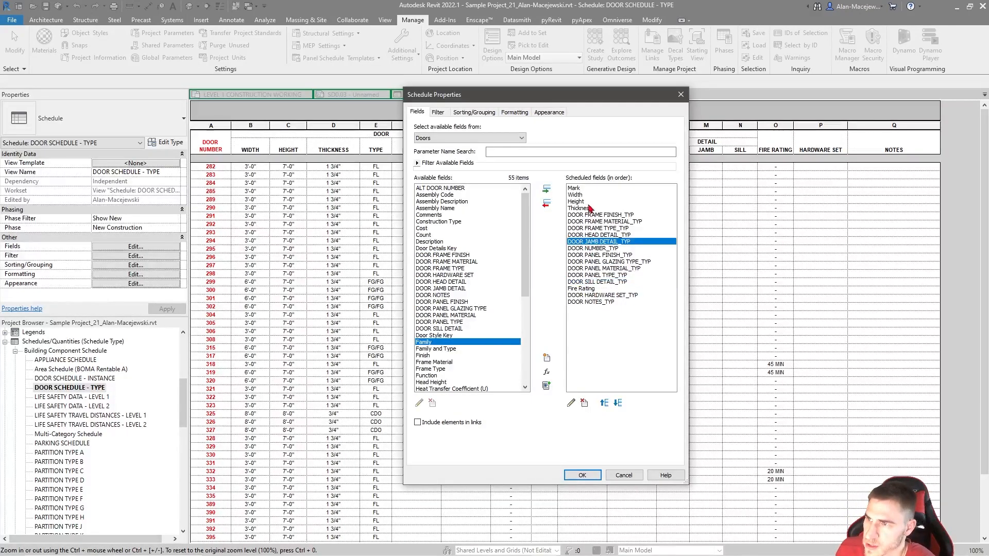
pyautogui.click(581, 190)
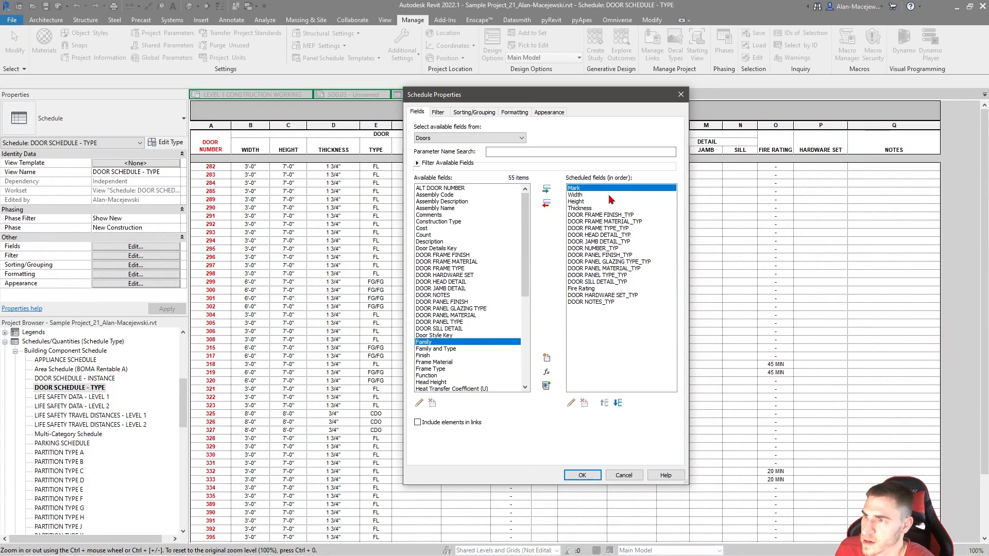
pyautogui.click(546, 203)
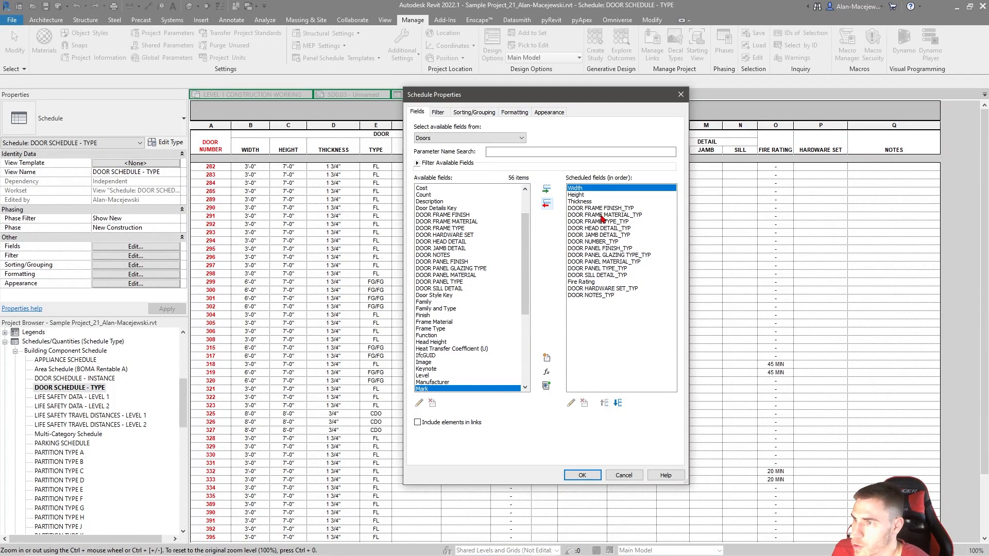
# - Reorder the scheduled fields so DOOR NUMBER_TYP comes first, directly above Width
pyautogui.click(623, 242)
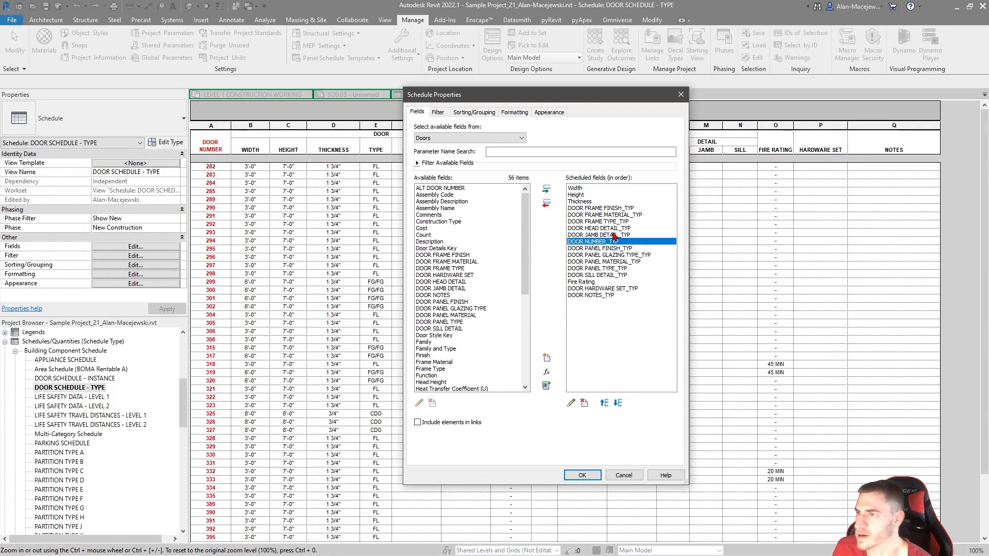
pyautogui.click(614, 235)
pyautogui.keyDown('shift'); pyautogui.click(582, 189); pyautogui.keyUp('shift')
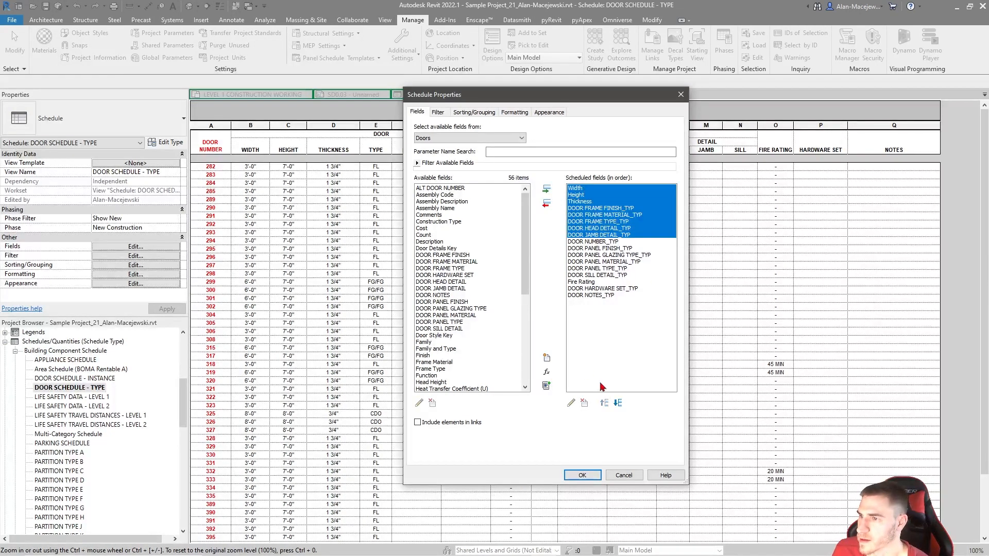
pyautogui.click(618, 404)
pyautogui.click(597, 195)
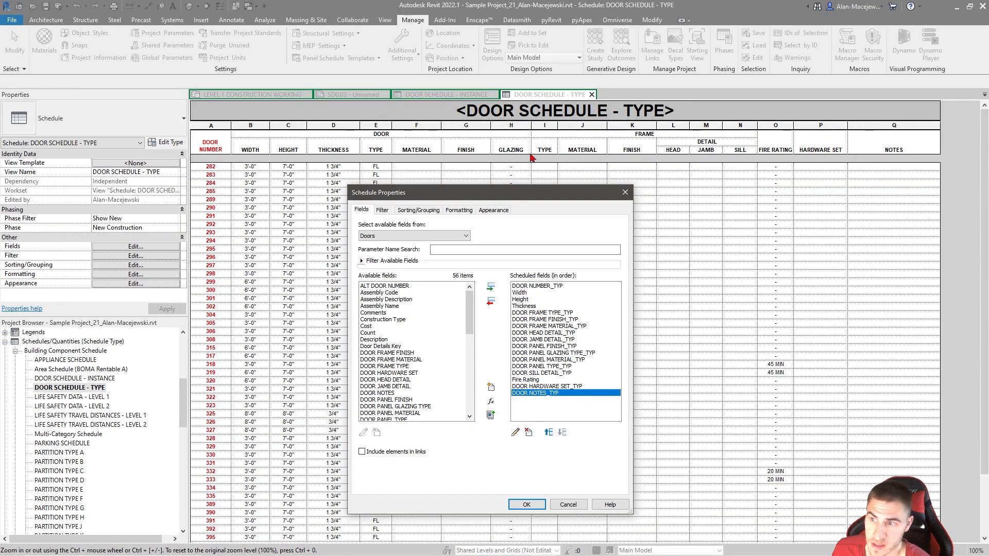
# - Reorder the scheduled fields so DOOR PANEL TYPE_TYP sits directly after Thickness, ahead of the DOOR FRAME fields
pyautogui.click(559, 286)
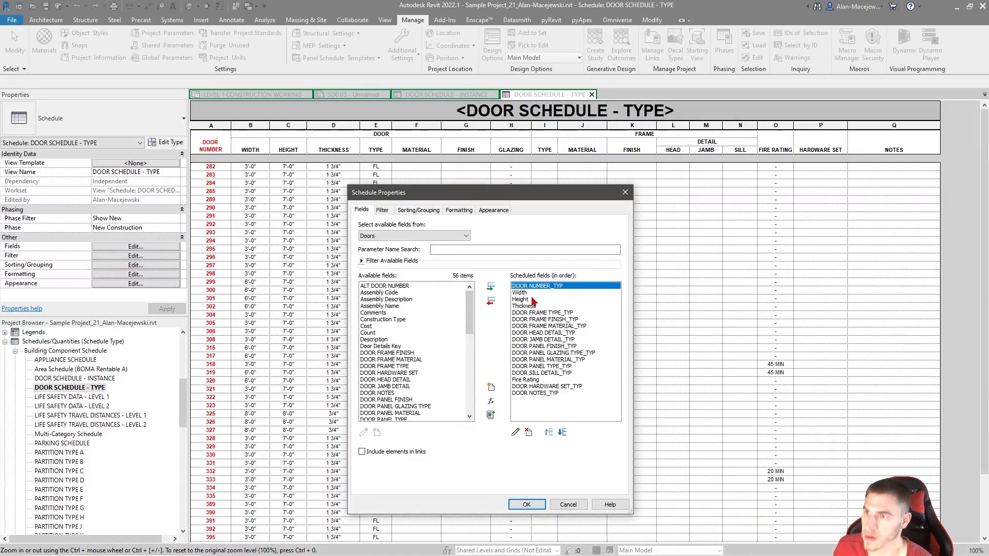
pyautogui.press('Down')
pyautogui.press('Down')
pyautogui.press('Down')
pyautogui.click(554, 353)
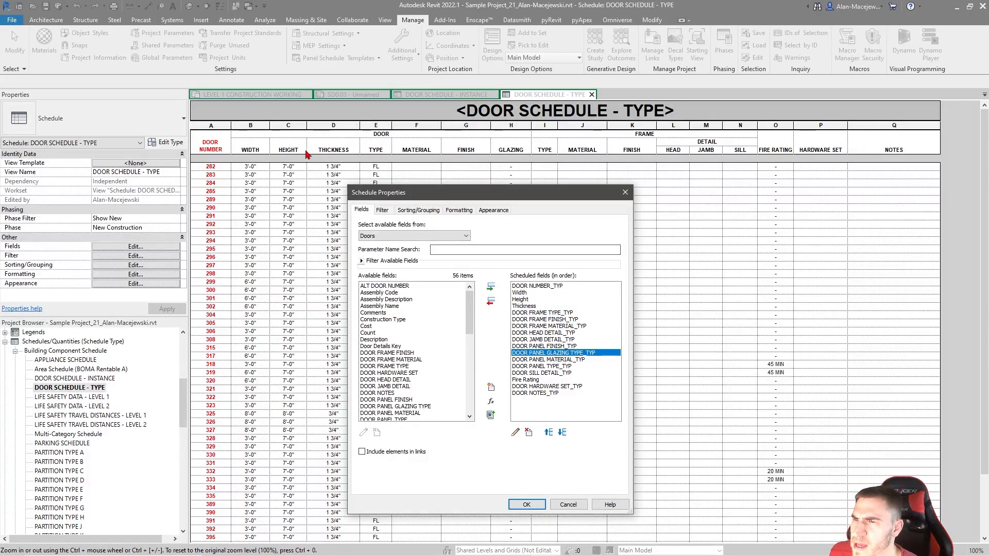
pyautogui.click(546, 367)
pyautogui.click(540, 360)
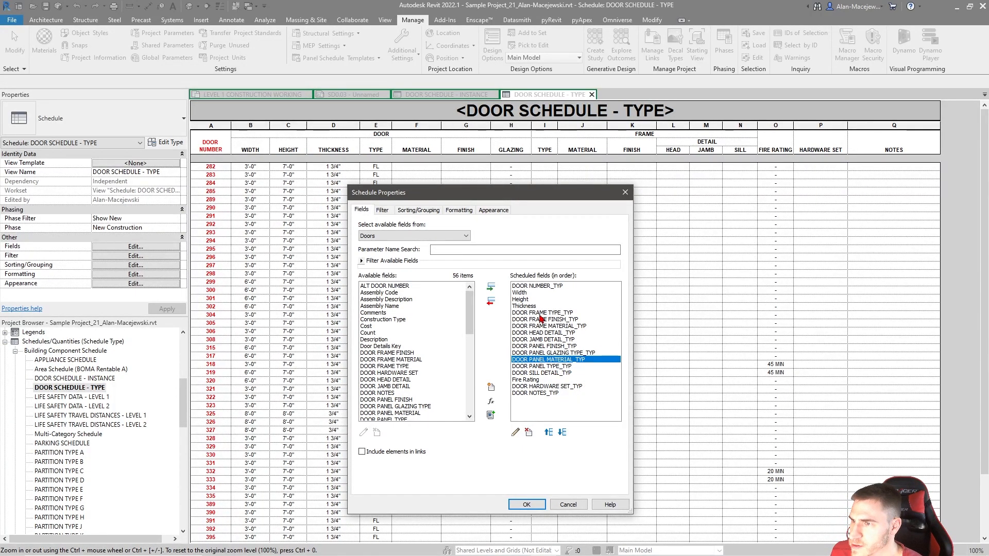
pyautogui.keyDown('shift'); pyautogui.click(541, 313); pyautogui.keyUp('shift')
pyautogui.click(561, 432)
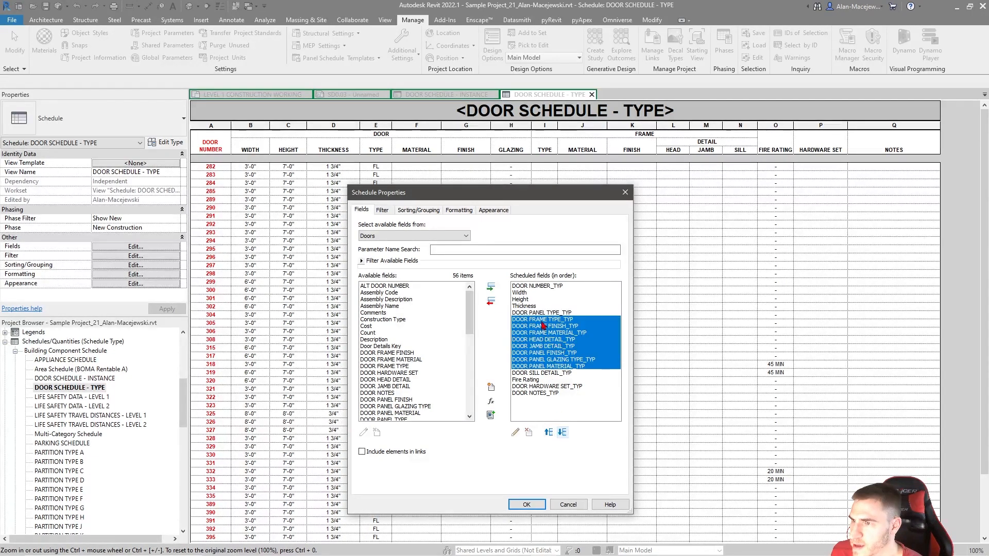
pyautogui.click(542, 313)
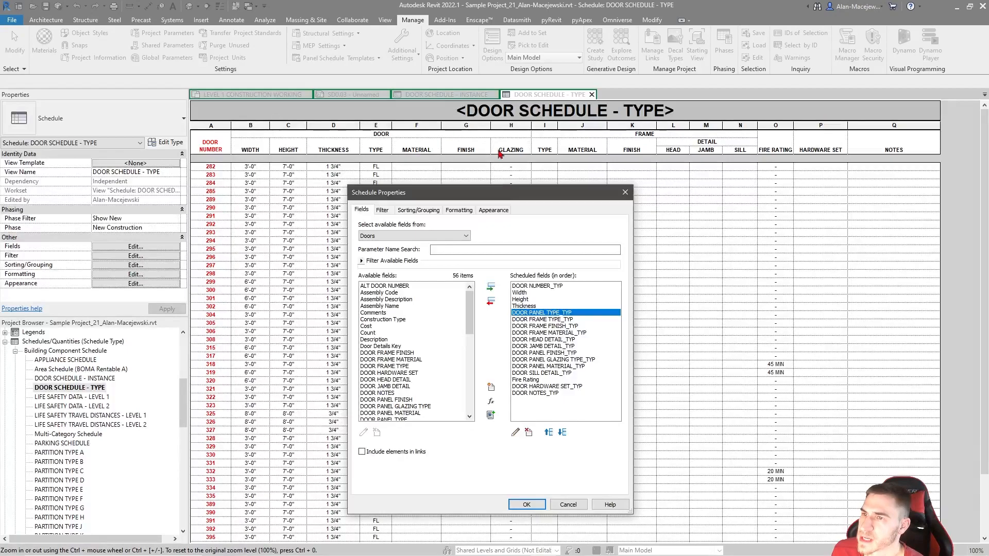
# - Place DOOR PANEL MATERIAL_TYP directly after DOOR PANEL TYPE_TYP in the scheduled field order
pyautogui.click(549, 347)
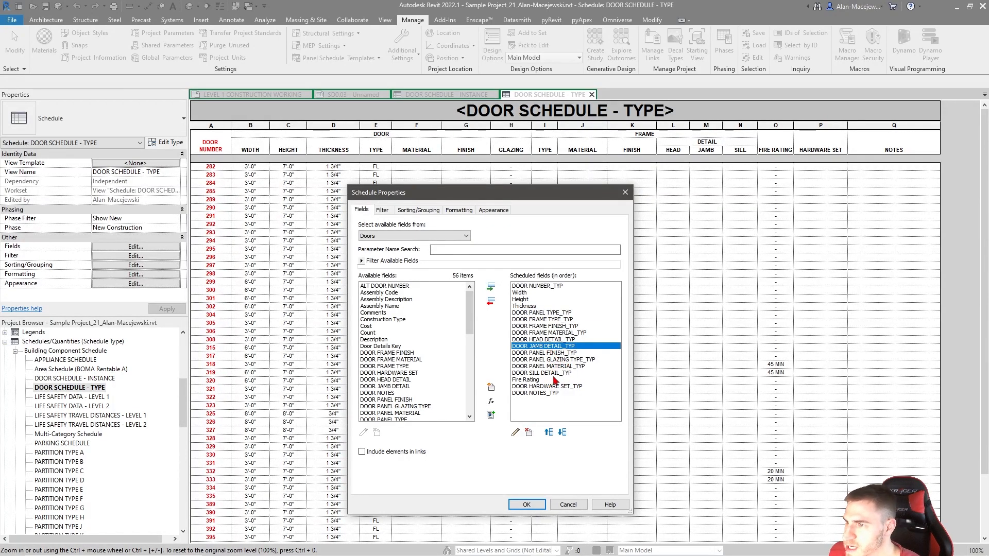
pyautogui.click(555, 360)
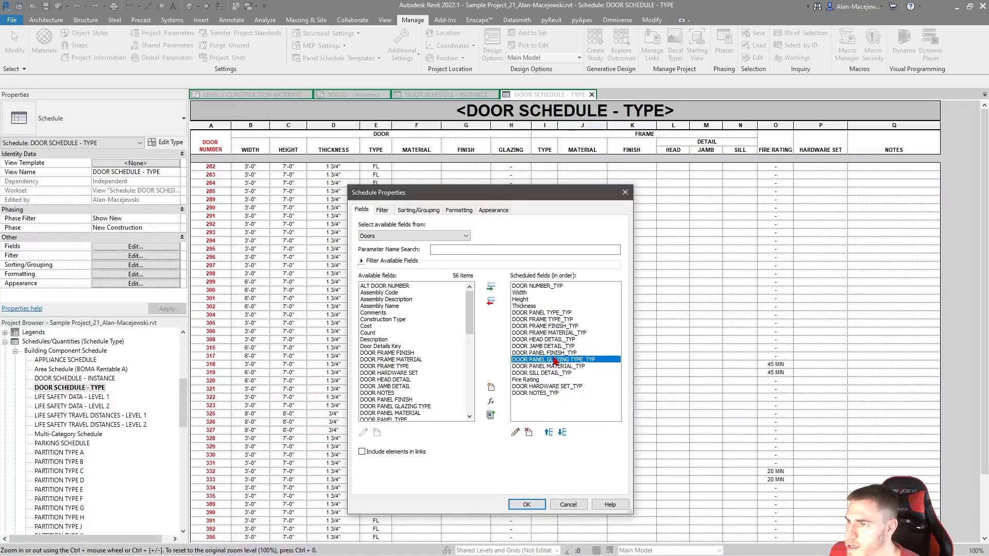
pyautogui.keyDown('shift'); pyautogui.click(549, 320); pyautogui.keyUp('shift')
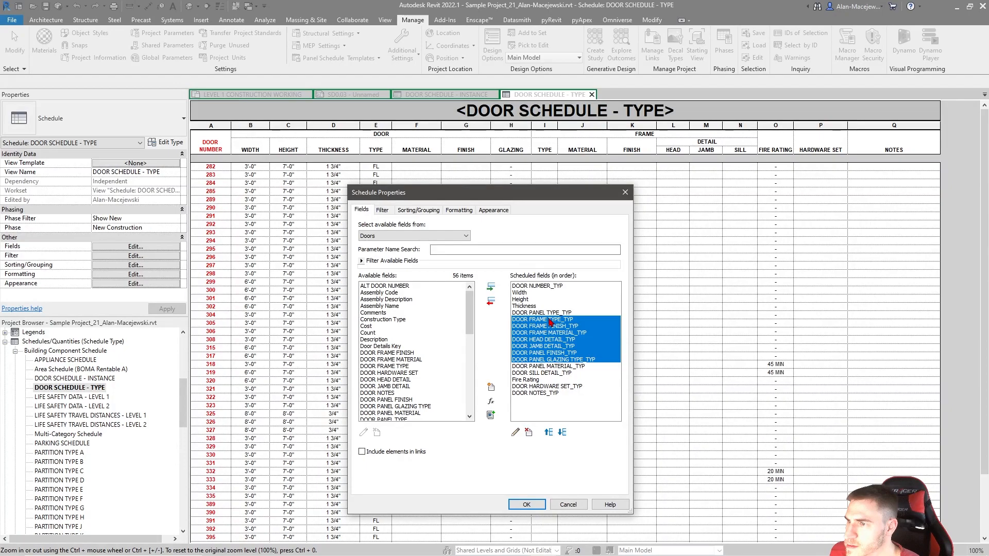
pyautogui.click(563, 433)
pyautogui.click(567, 328)
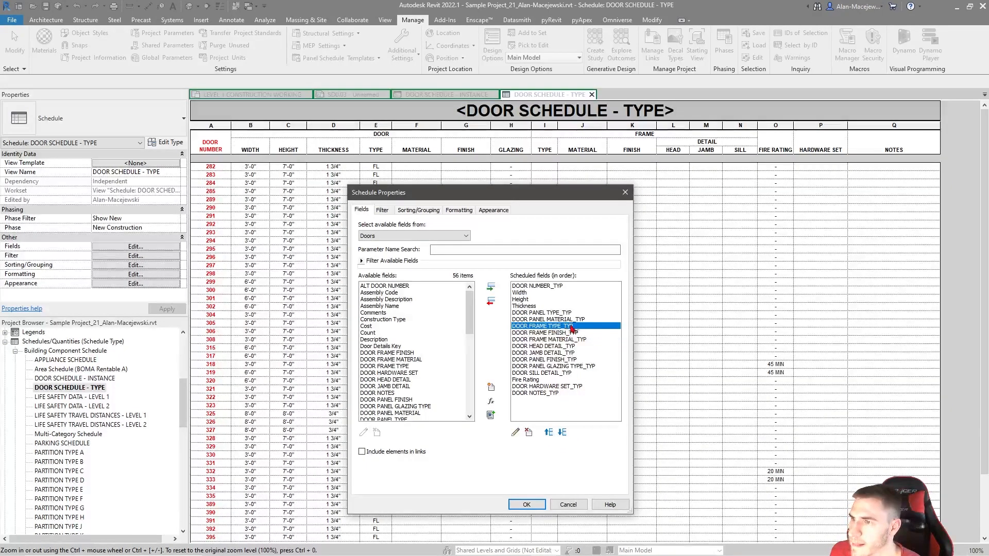
# - Shift the DOOR FRAME, HEAD and JAMB DETAIL _TYP fields below DOOR PANEL FINISH_TYP and DOOR PANEL GLAZING TYPE_TYP
pyautogui.click(539, 360)
pyautogui.click(558, 353)
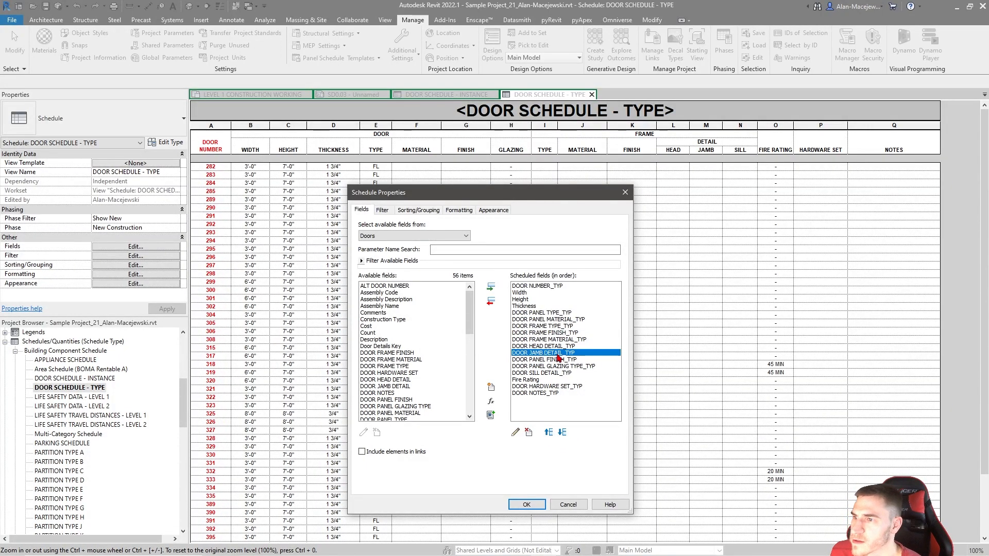
pyautogui.keyDown('shift'); pyautogui.click(556, 327); pyautogui.keyUp('shift')
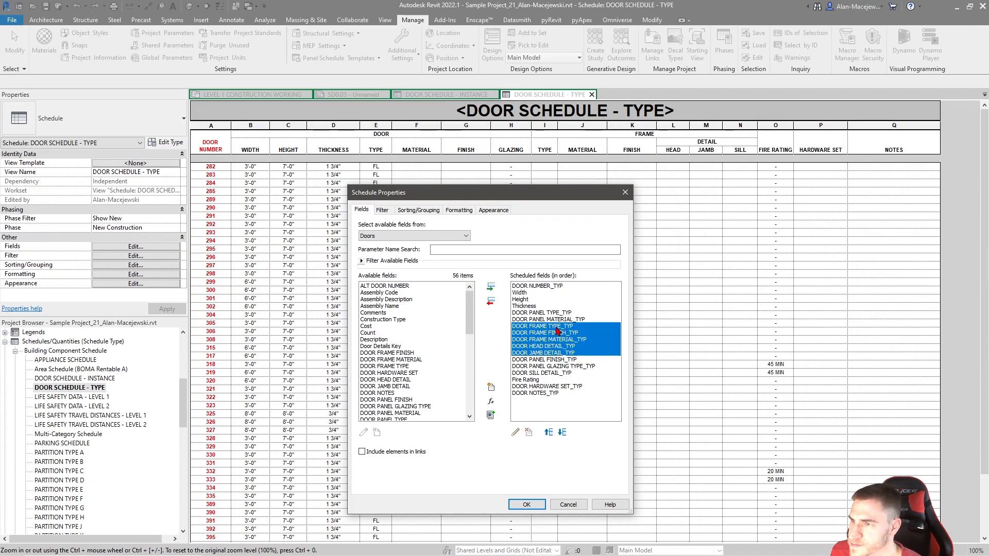
pyautogui.click(563, 433)
pyautogui.click(563, 433)
pyautogui.click(547, 334)
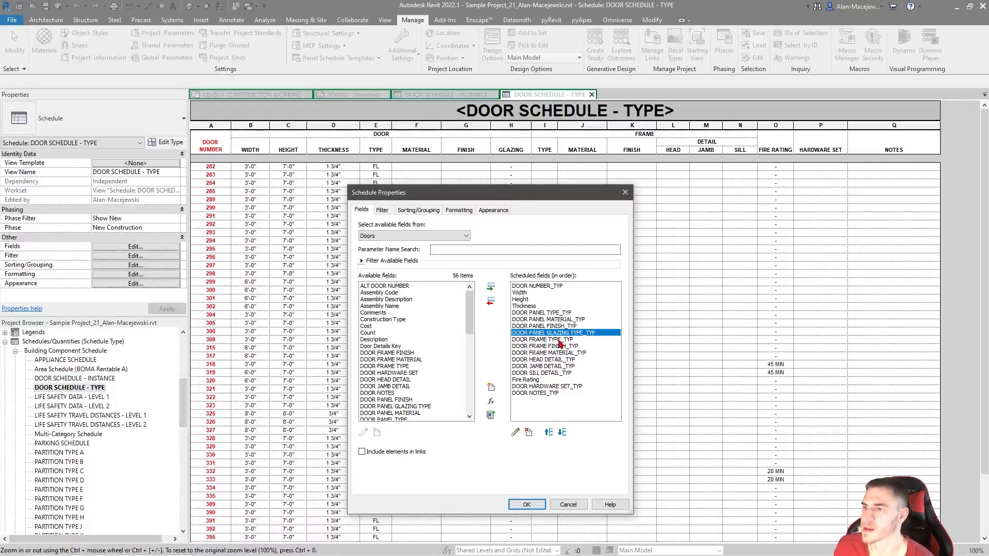
# - Move DOOR FRAME MATERIAL_TYP above DOOR FRAME FINISH_TYP and apply the new field order to the schedule
pyautogui.click(560, 340)
pyautogui.click(562, 346)
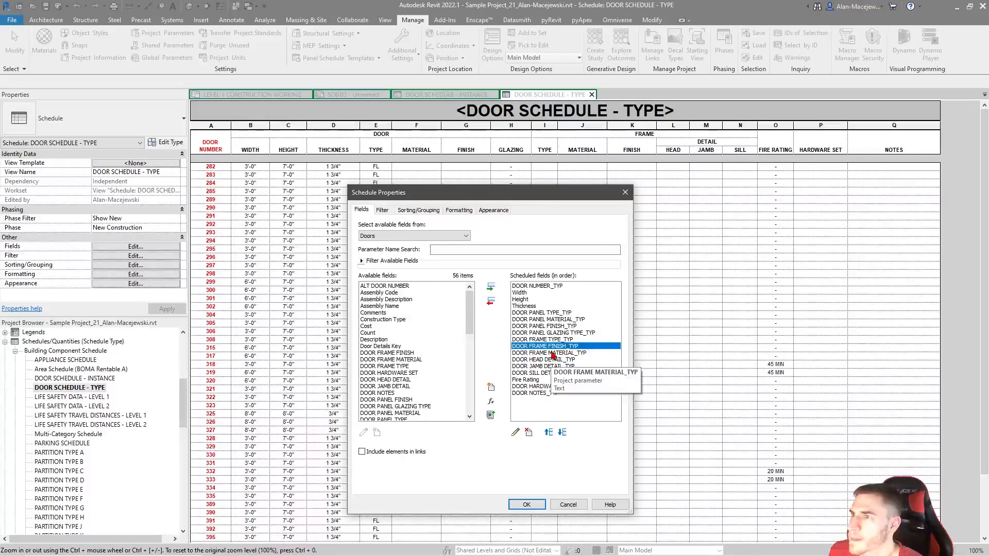
pyautogui.click(574, 353)
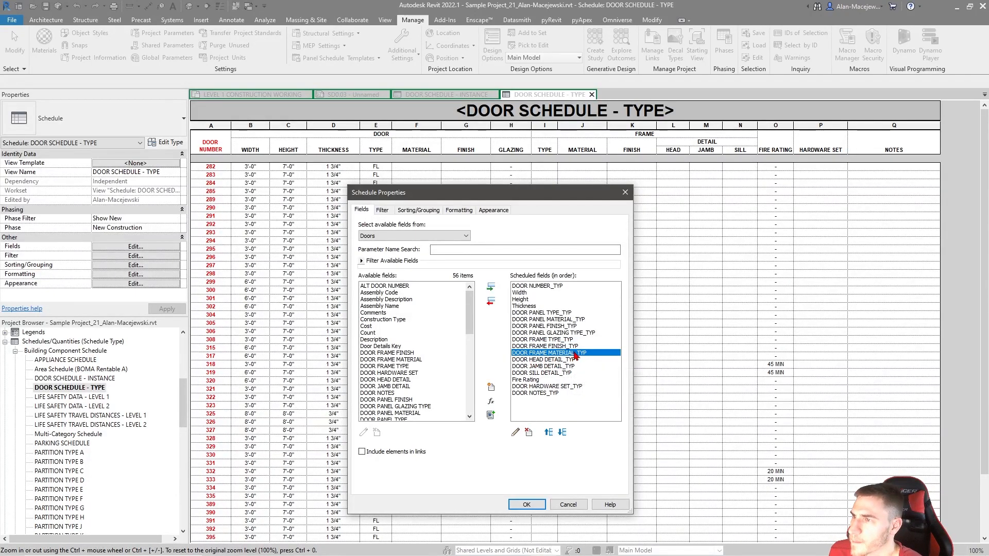
pyautogui.click(549, 432)
pyautogui.click(554, 359)
pyautogui.click(536, 381)
pyautogui.click(537, 393)
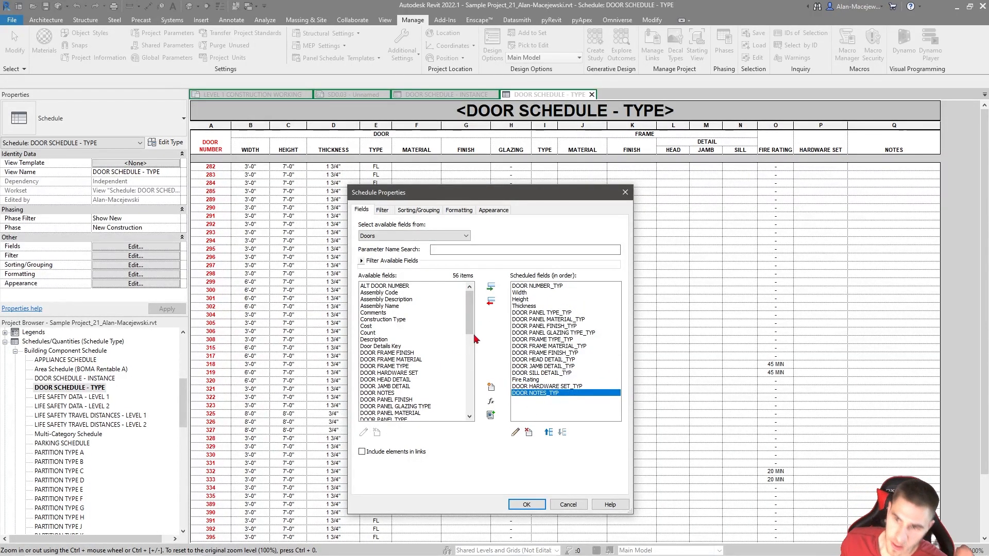
pyautogui.click(527, 504)
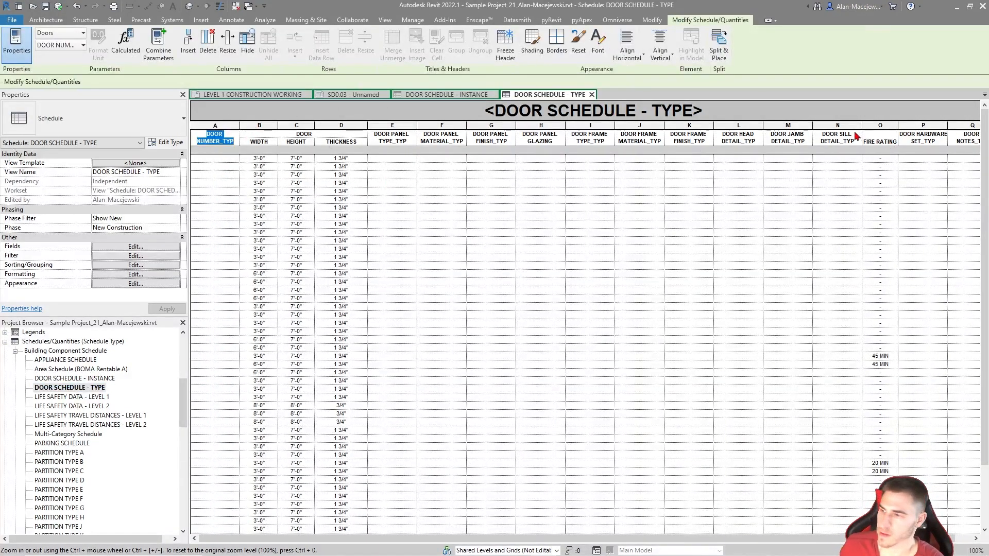
# - Remove the _TYP suffix from the column headings of the door number and the panel type, material, finish and glazing type fields
pyautogui.click(165, 267)
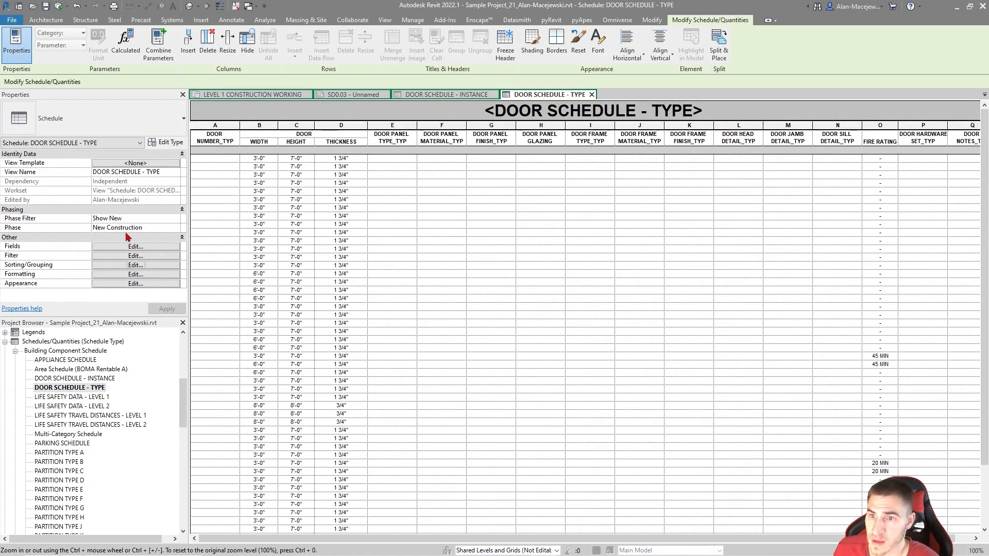
pyautogui.click(459, 209)
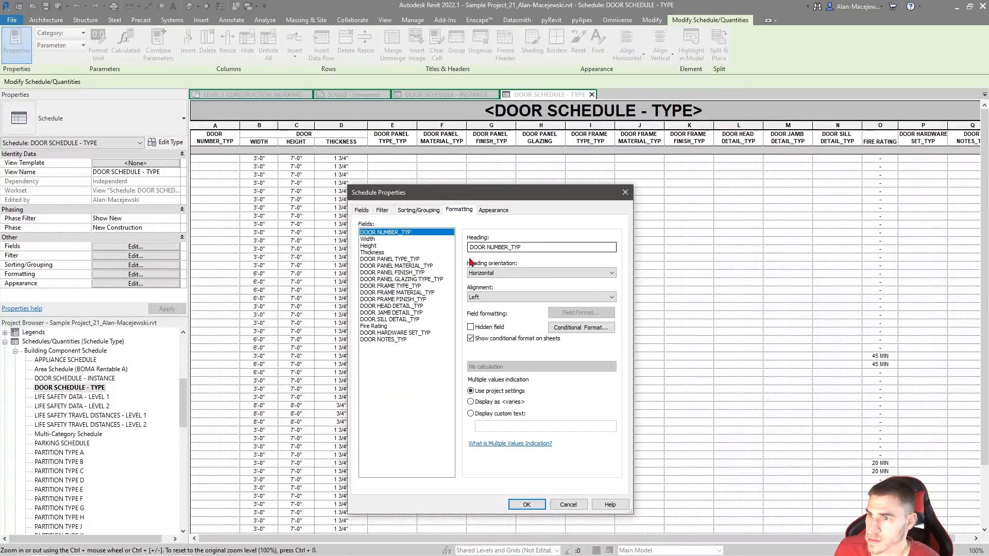
pyautogui.moveTo(509, 248); pyautogui.dragTo(568, 250)
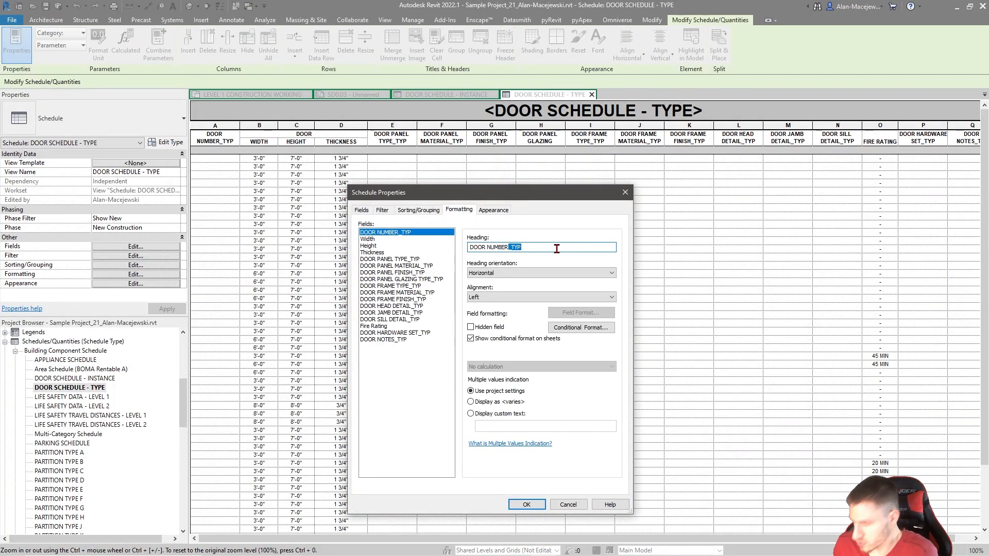
pyautogui.click(373, 252)
pyautogui.click(390, 259)
pyautogui.moveTo(515, 248); pyautogui.dragTo(586, 248)
pyautogui.click(397, 265)
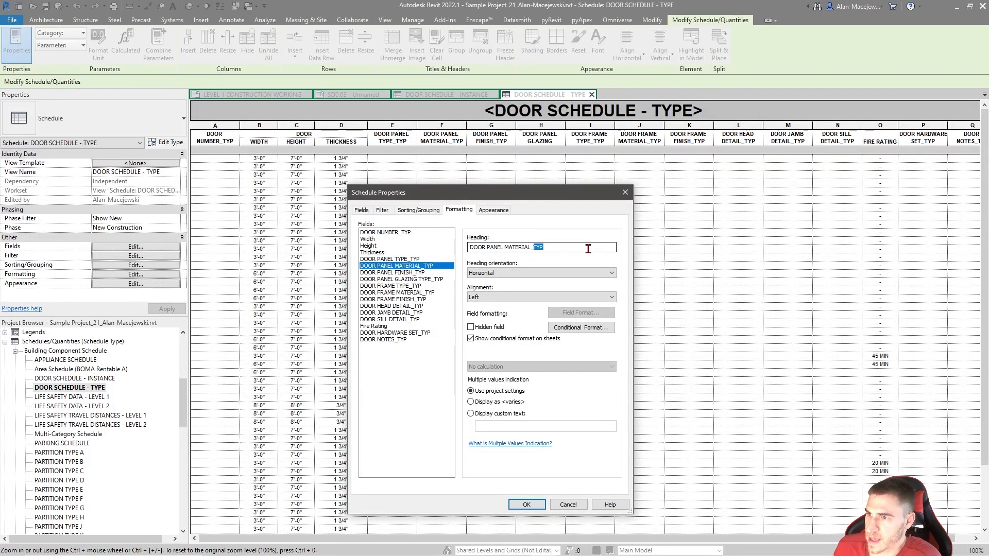
pyautogui.click(393, 273)
pyautogui.moveTo(521, 248); pyautogui.dragTo(596, 248)
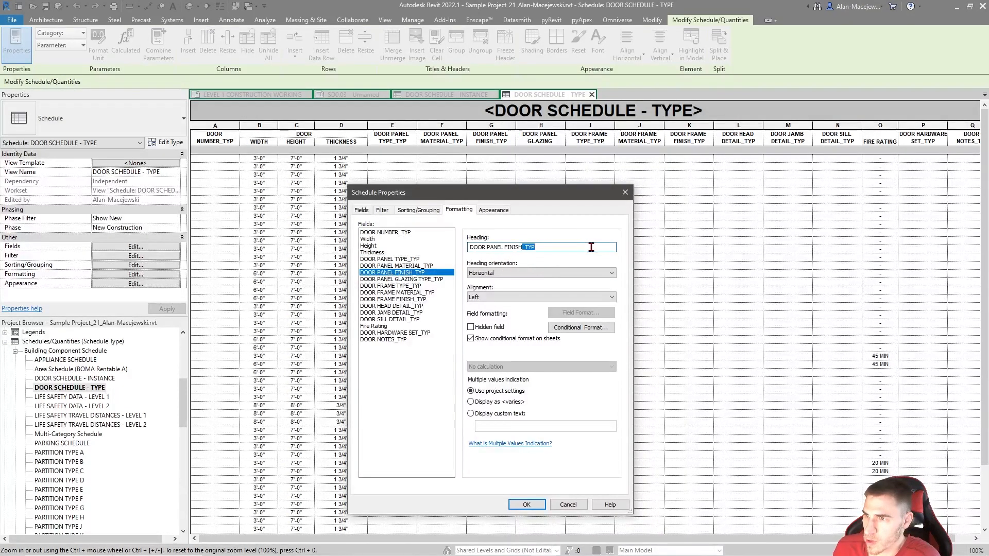
pyautogui.click(401, 279)
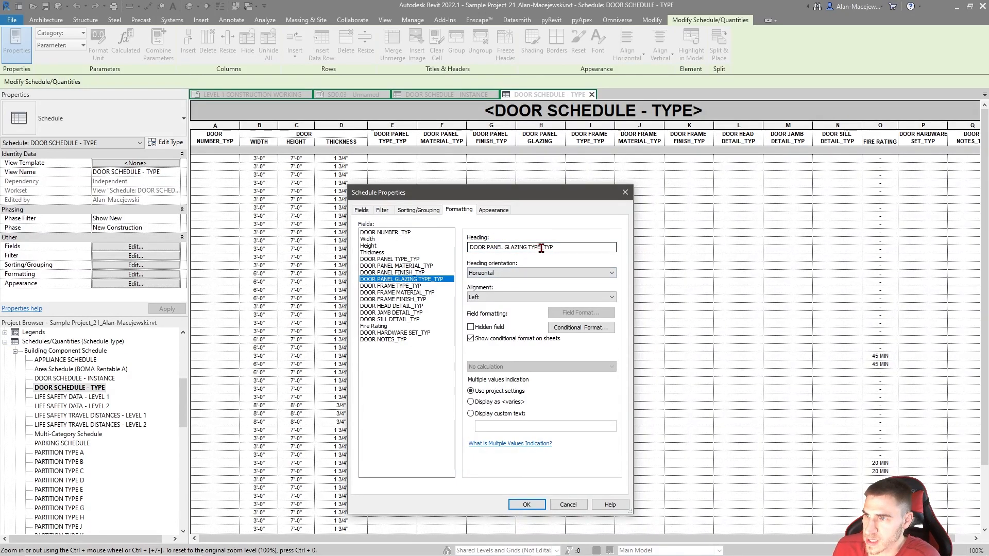
pyautogui.click(407, 273)
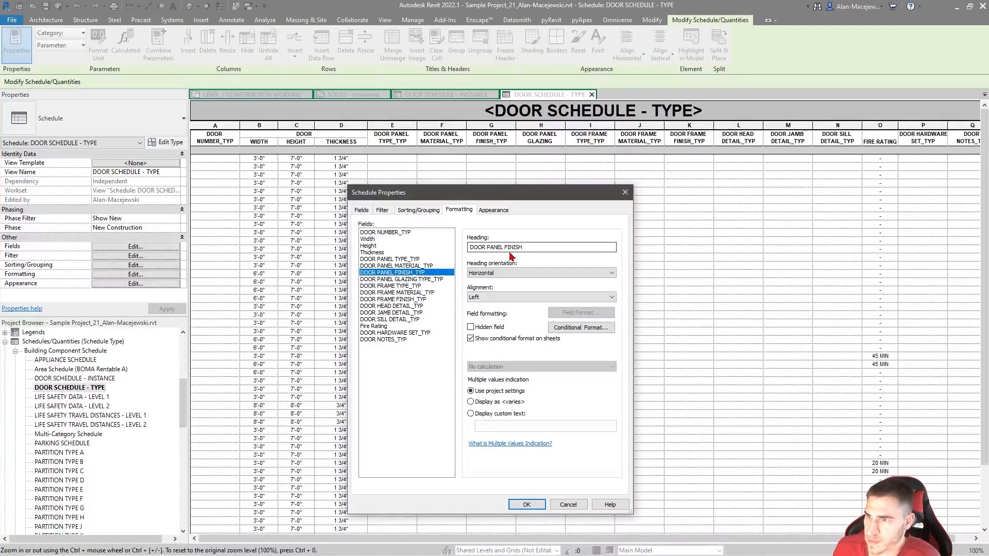
pyautogui.click(432, 266)
pyautogui.click(414, 259)
# - Strip the _TYP suffix from the headings of the door frame type, frame material and frame finish fields
pyautogui.click(418, 286)
pyautogui.click(521, 247)
pyautogui.press('Delete')
pyautogui.press('Delete')
pyautogui.press('Delete')
pyautogui.press('Delete')
pyautogui.click(425, 293)
pyautogui.click(528, 250)
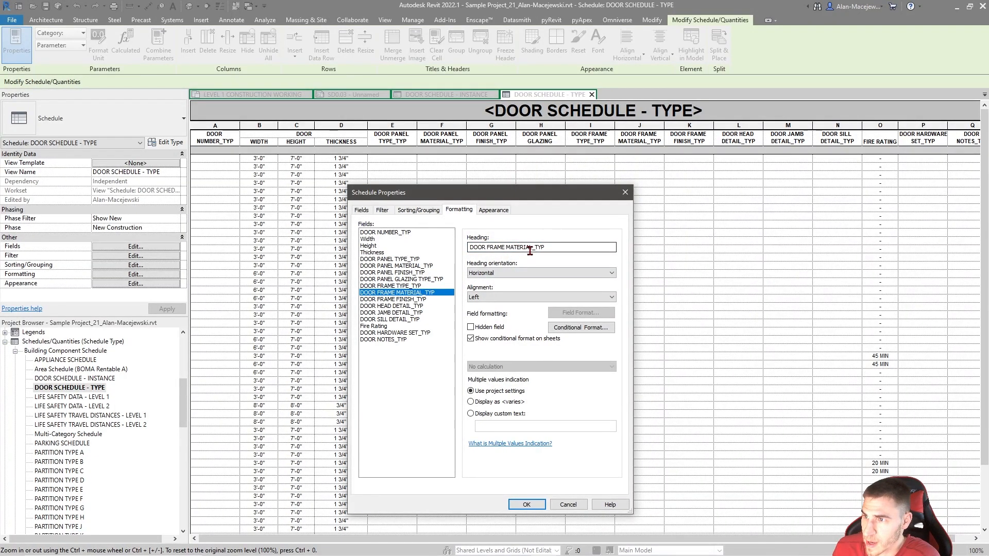
pyautogui.press('Delete')
pyautogui.press('Delete')
pyautogui.press('Delete')
pyautogui.press('Delete')
pyautogui.click(425, 300)
pyautogui.click(527, 248)
pyautogui.press('Delete')
pyautogui.press('Delete')
pyautogui.press('Delete')
pyautogui.press('Delete')
# - Delete the _TYP suffix from the headings of the door head, jamb and sill detail fields
pyautogui.click(429, 306)
pyautogui.click(522, 250)
pyautogui.press('Delete')
pyautogui.press('Delete')
pyautogui.press('Delete')
pyautogui.press('Delete')
pyautogui.click(425, 313)
pyautogui.moveTo(524, 248); pyautogui.dragTo(589, 248)
pyautogui.press('Delete')
pyautogui.click(415, 319)
pyautogui.press('Delete')
# - Remove _TYP from the door hardware set and door notes headings and apply the heading changes to the schedule
pyautogui.click(399, 334)
pyautogui.press('Delete')
pyautogui.click(407, 340)
pyautogui.moveTo(507, 247); pyautogui.dragTo(541, 248)
pyautogui.press('Delete')
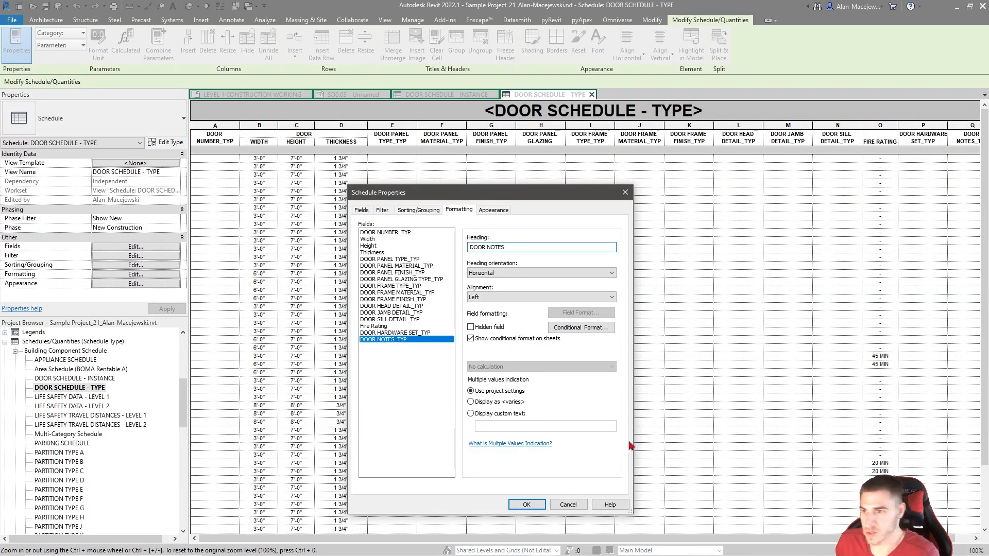
pyautogui.click(528, 509)
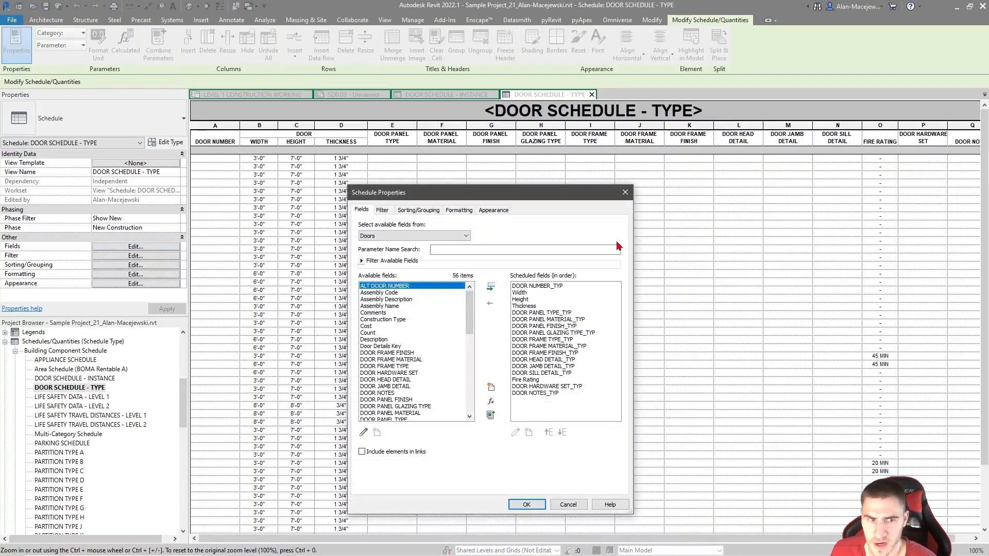
pyautogui.click(531, 380)
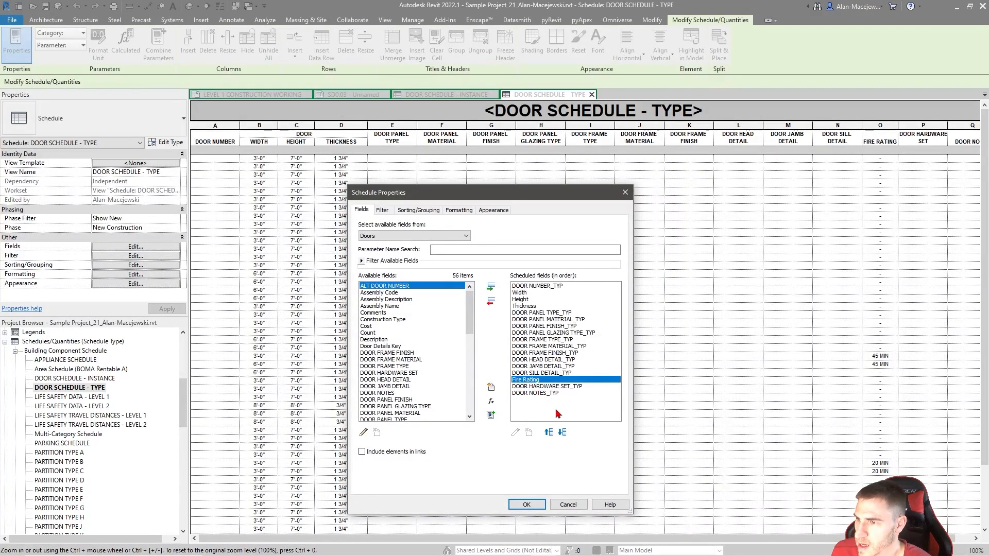
pyautogui.click(568, 504)
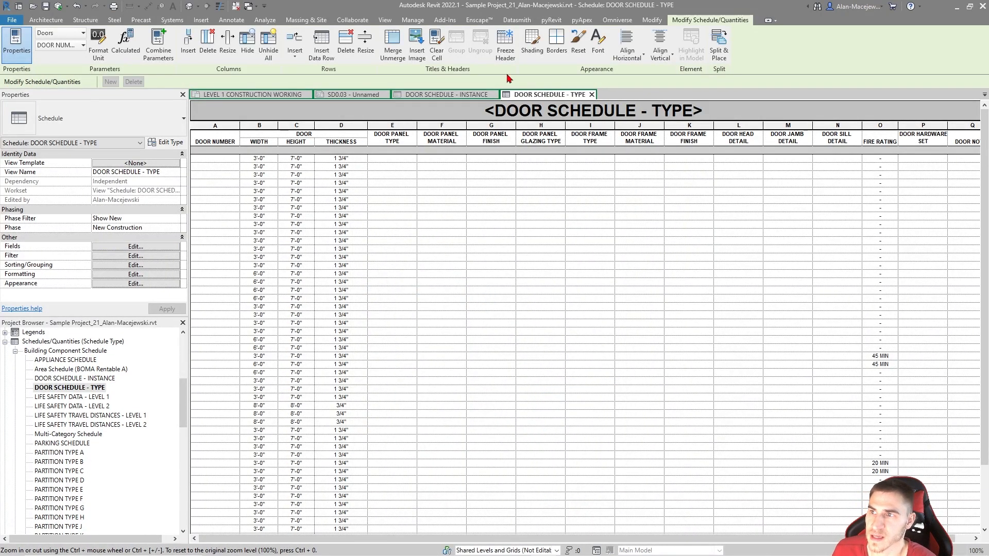
# - Search the project parameters for "fire" and close the list without changes
pyautogui.click(412, 20)
pyautogui.click(171, 34)
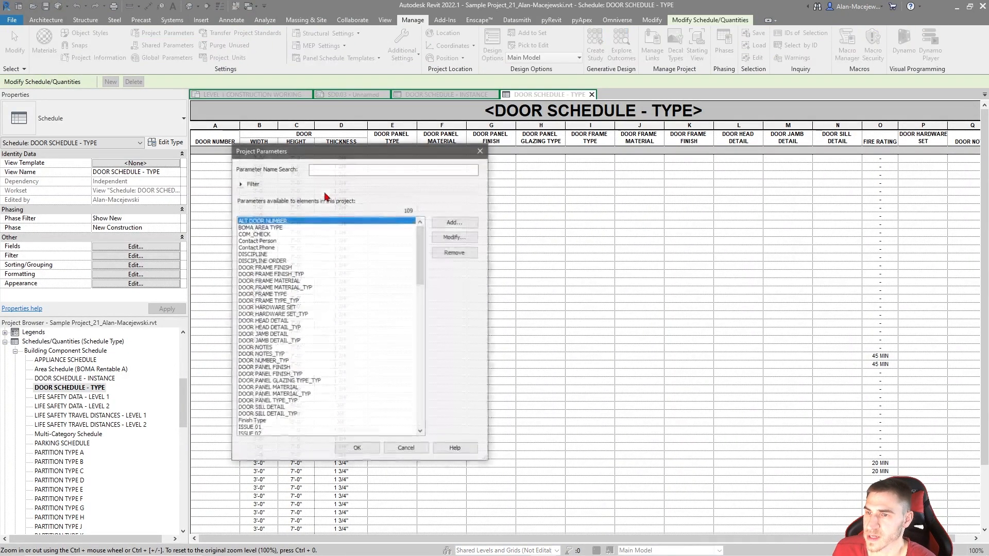
pyautogui.write('fire')
pyautogui.press('BackSpace')
pyautogui.press('BackSpace')
pyautogui.press('BackSpace')
pyautogui.press('BackSpace')
pyautogui.press('Escape')
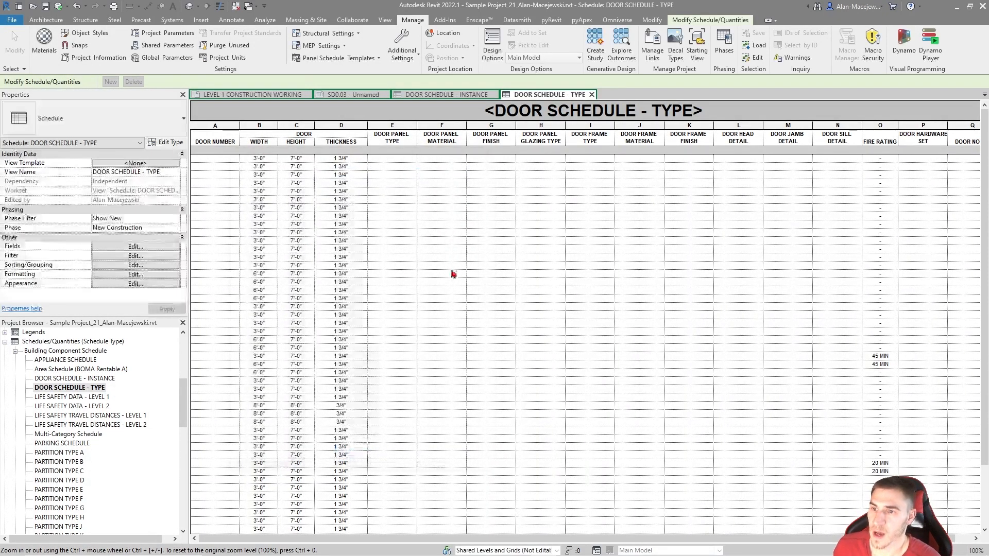
# - Examine the Fire Rating and _TYP data parameters in the type properties of a single interior corridor door on the Level 1 construction plan
pyautogui.click(260, 96)
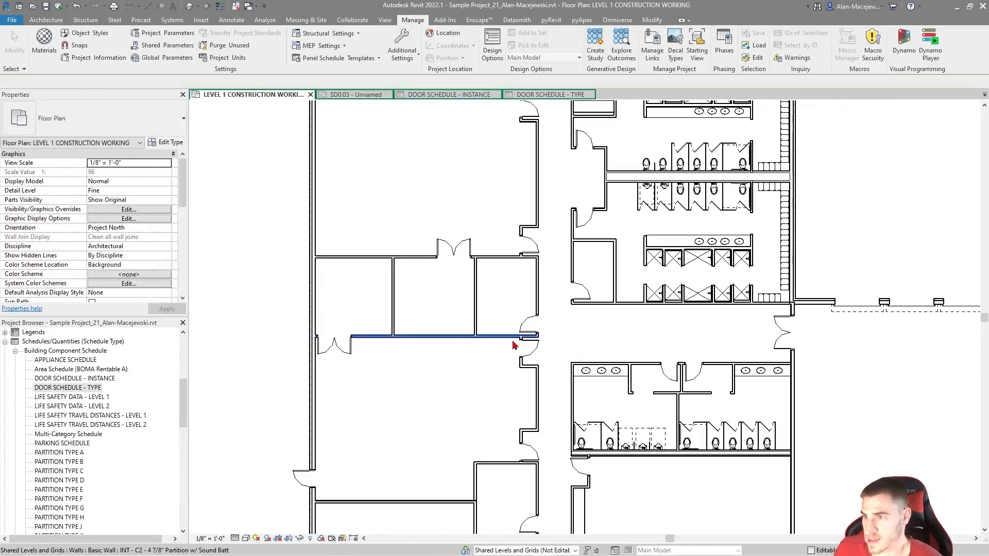
pyautogui.click(528, 344)
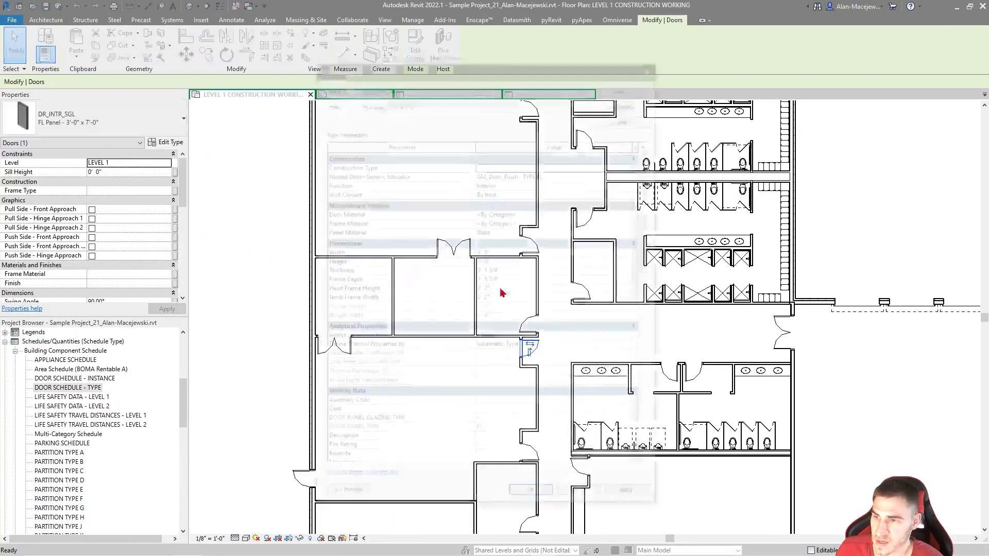
pyautogui.scroll(-15, 435, 242)
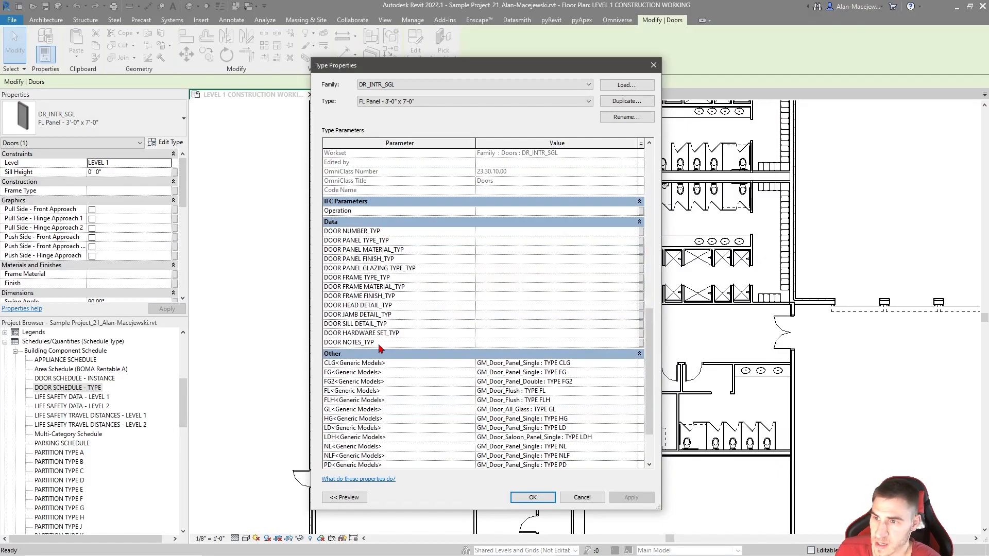
pyautogui.click(411, 355)
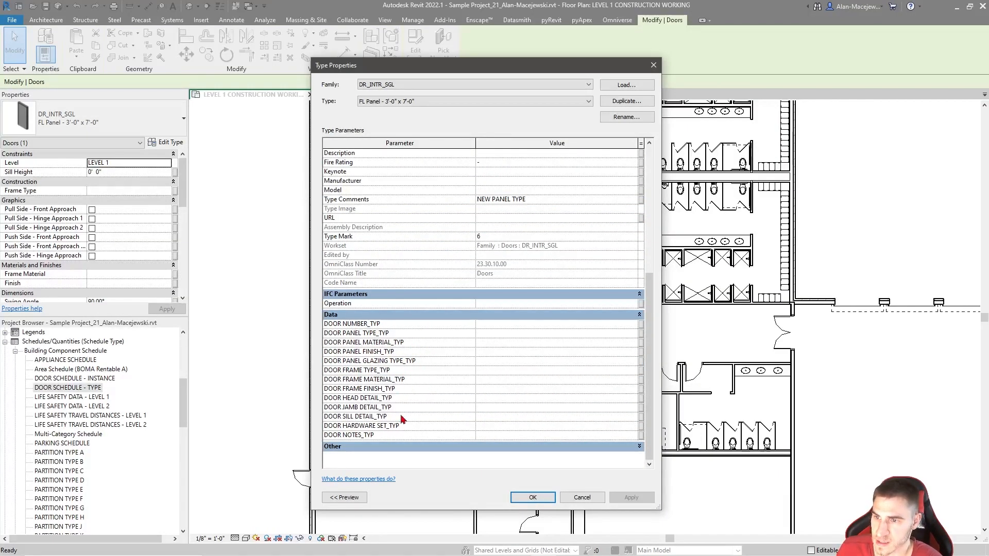
pyautogui.scroll(2, 515, 413)
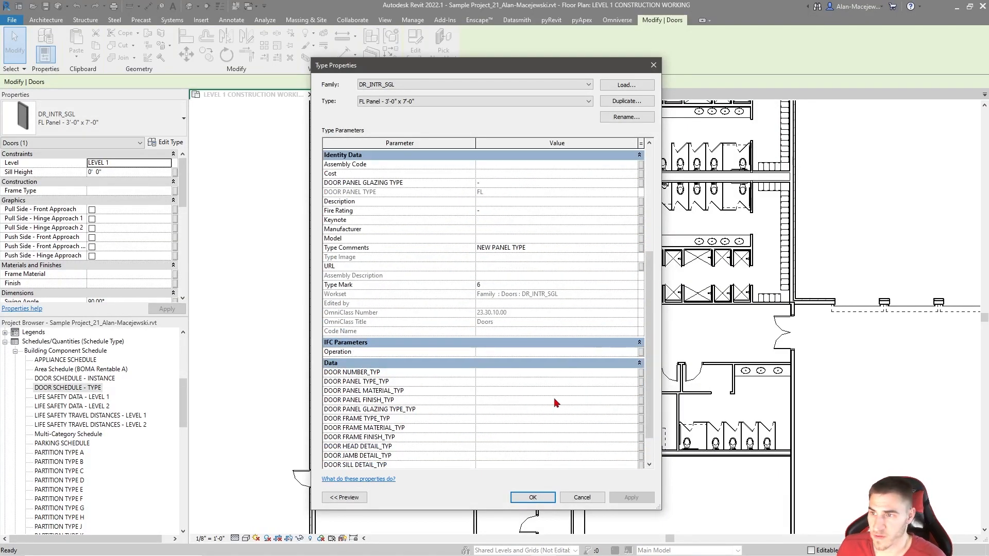
pyautogui.scroll(2, 556, 403)
pyautogui.scroll(-3, 407, 447)
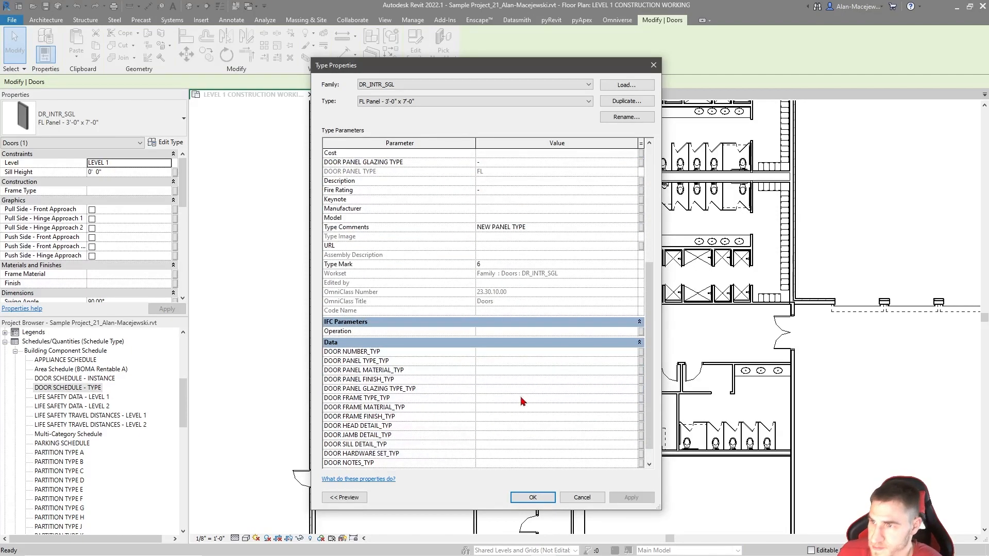
pyautogui.scroll(2, 435, 361)
pyautogui.click(374, 240)
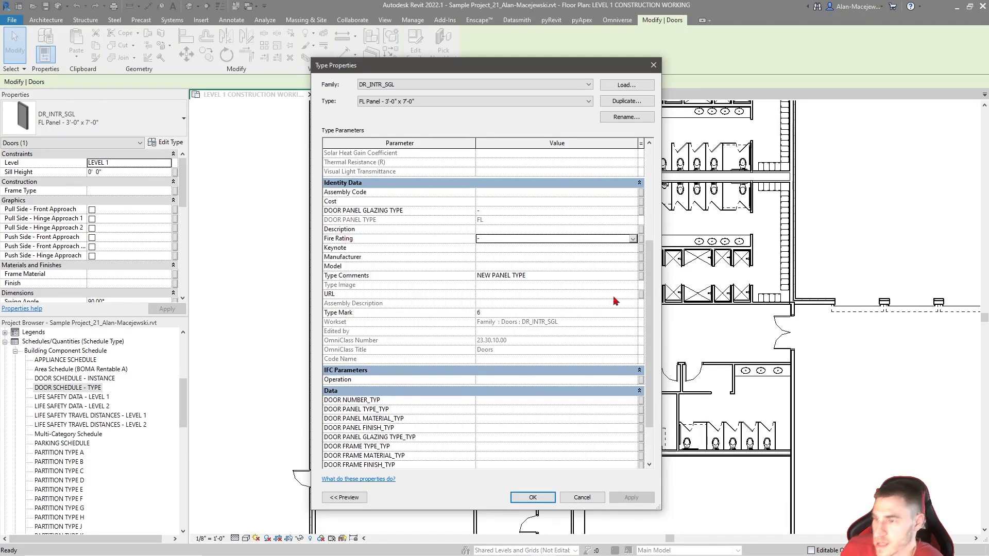
pyautogui.click(582, 498)
pyautogui.click(389, 174)
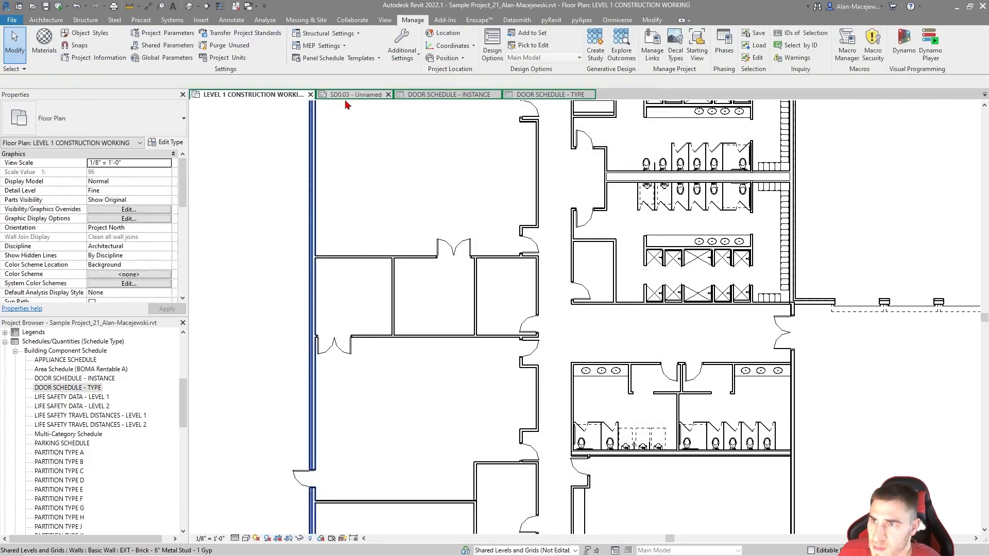
# - Search the available fields of DOOR SCHEDULE - TYPE for "fire" and check Fire Rating among its scheduled fields
pyautogui.click(536, 94)
pyautogui.click(136, 248)
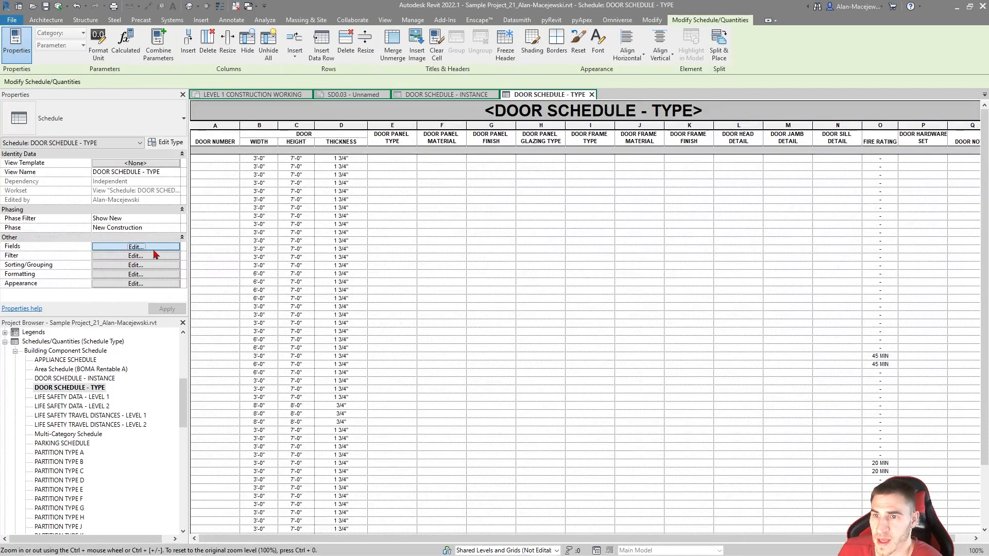
pyautogui.click(496, 249)
pyautogui.write('fire')
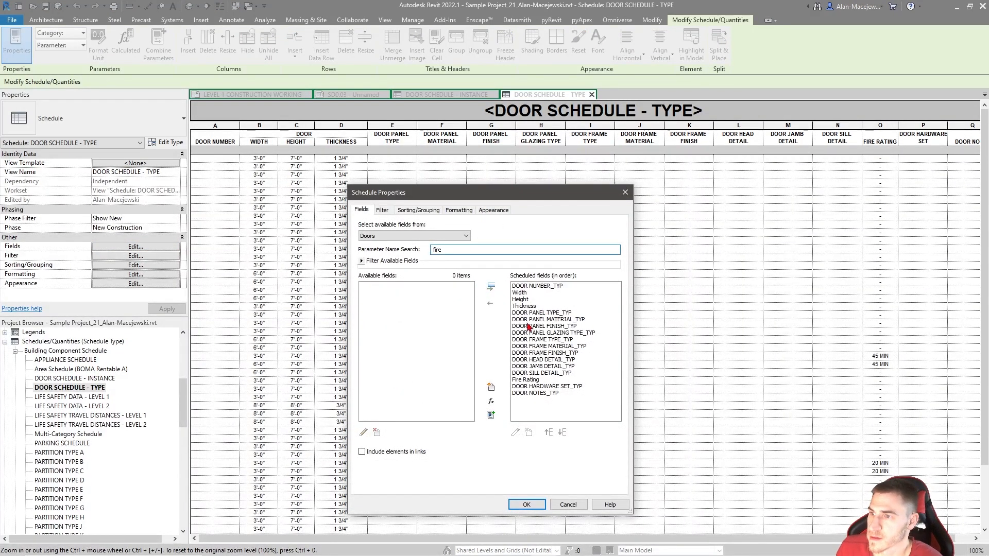
pyautogui.click(526, 381)
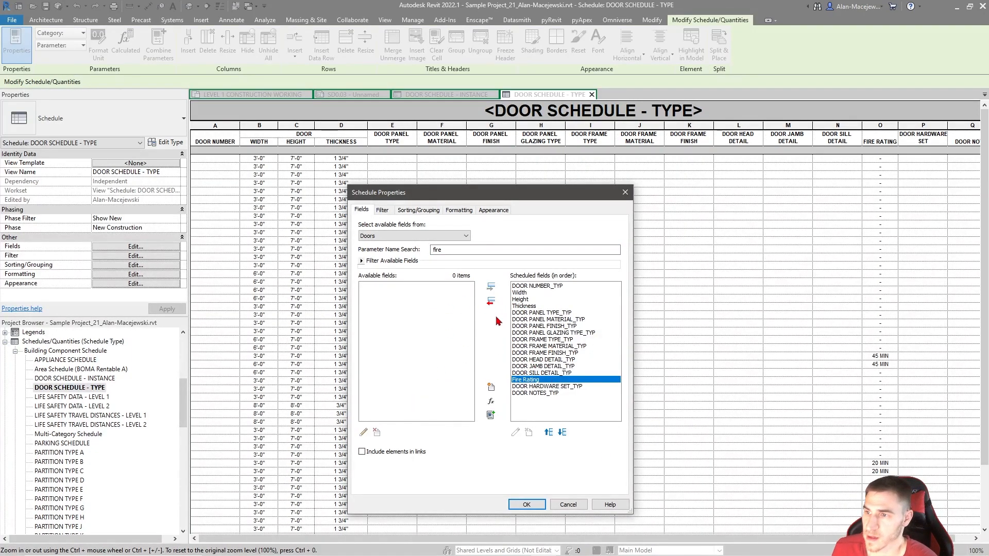
pyautogui.click(544, 314)
pyautogui.click(524, 381)
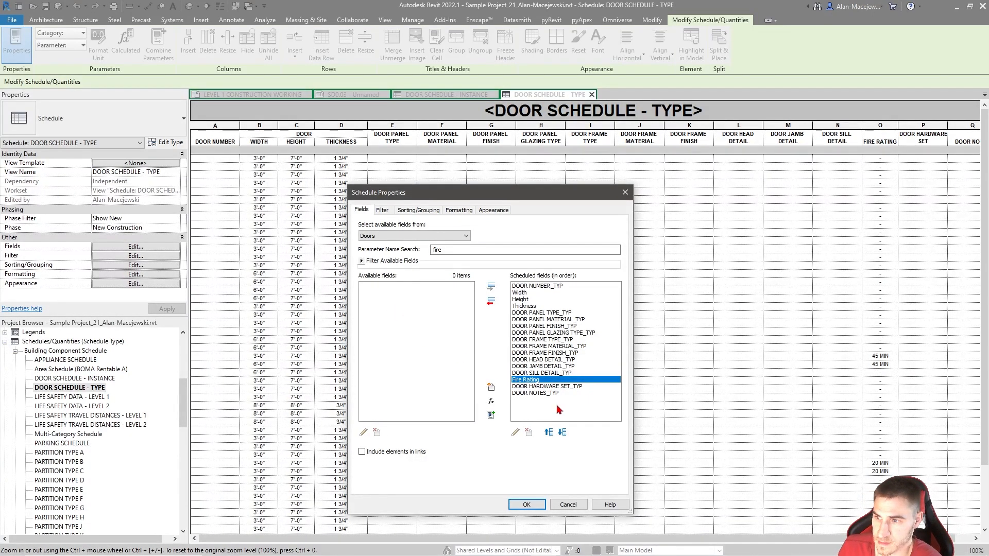
pyautogui.click(521, 320)
pyautogui.click(526, 504)
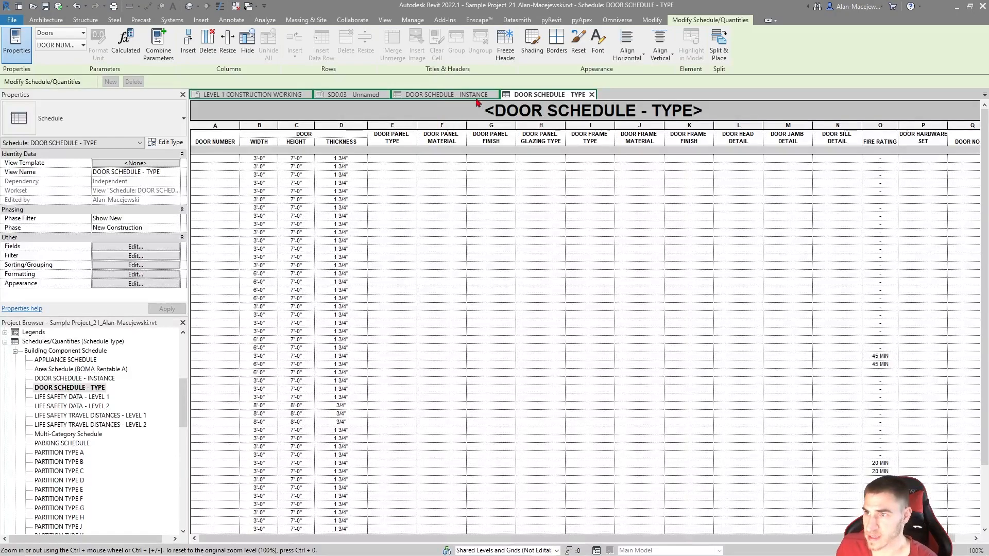
# - Compare the grouped headers and door data of DOOR SCHEDULE - INSTANCE with those of DOOR SCHEDULE - TYPE
pyautogui.click(446, 94)
pyautogui.click(549, 94)
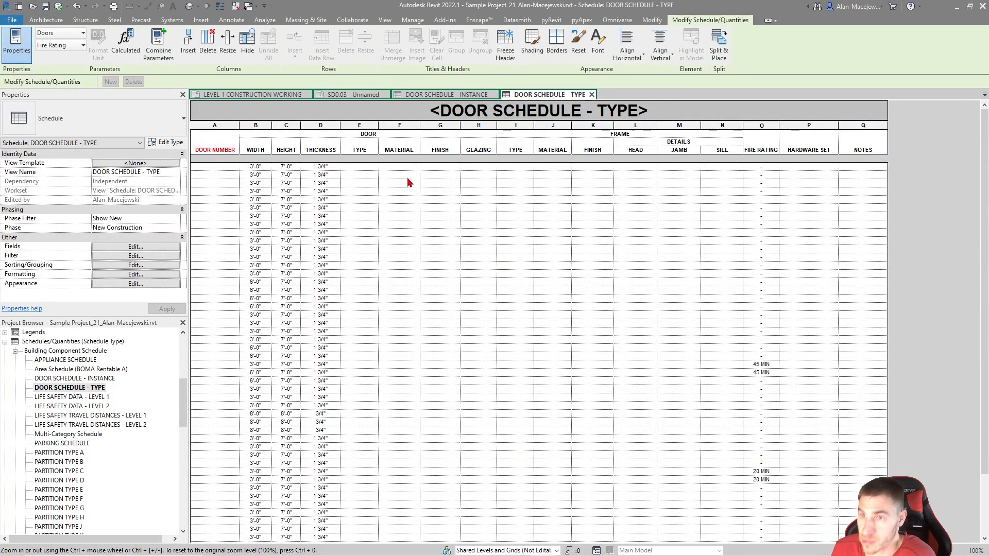
pyautogui.click(464, 94)
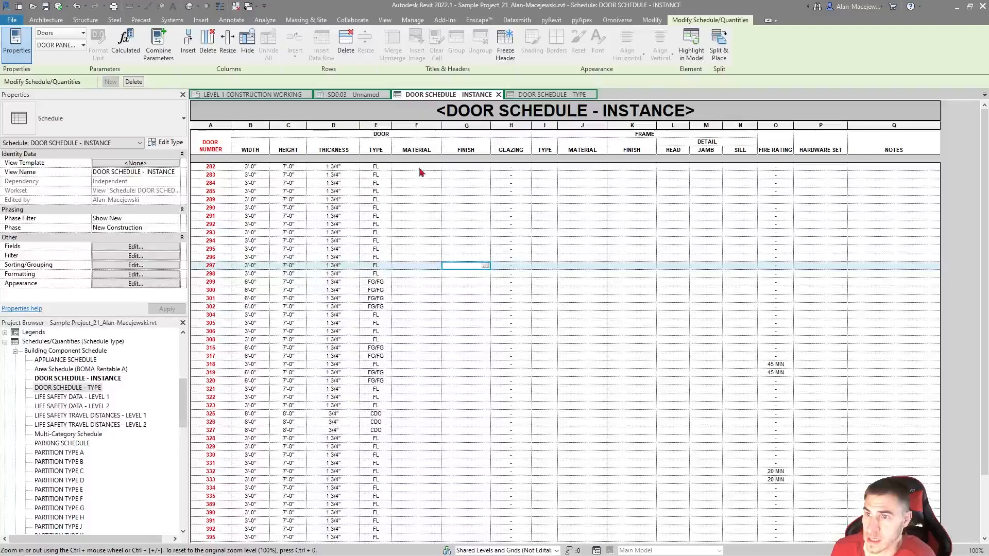
pyautogui.click(559, 96)
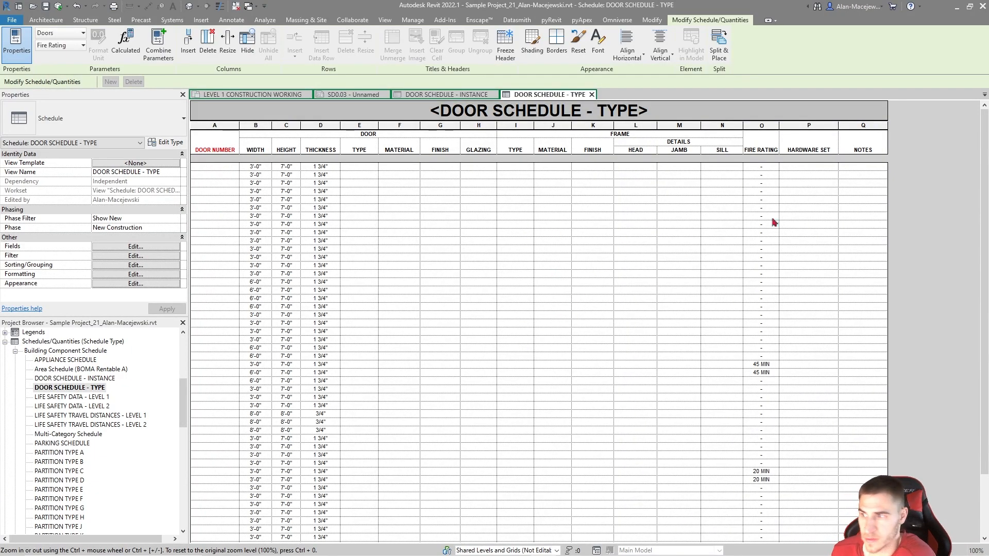
pyautogui.scroll(-2, 357, 289)
pyautogui.scroll(2, 370, 283)
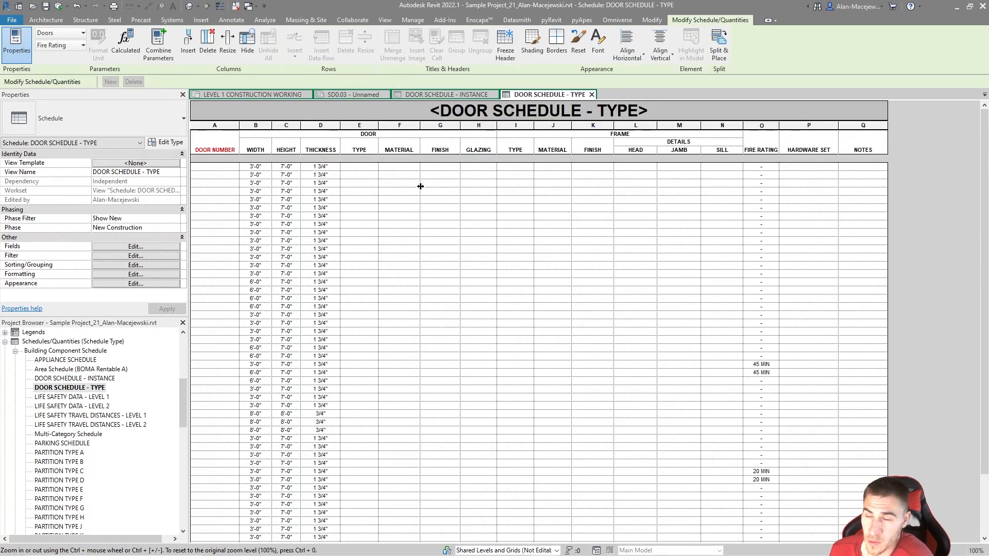
# - Sort DOOR SCHEDULE - INSTANCE by Mark in ascending order, keeping every instance itemized
pyautogui.click(455, 95)
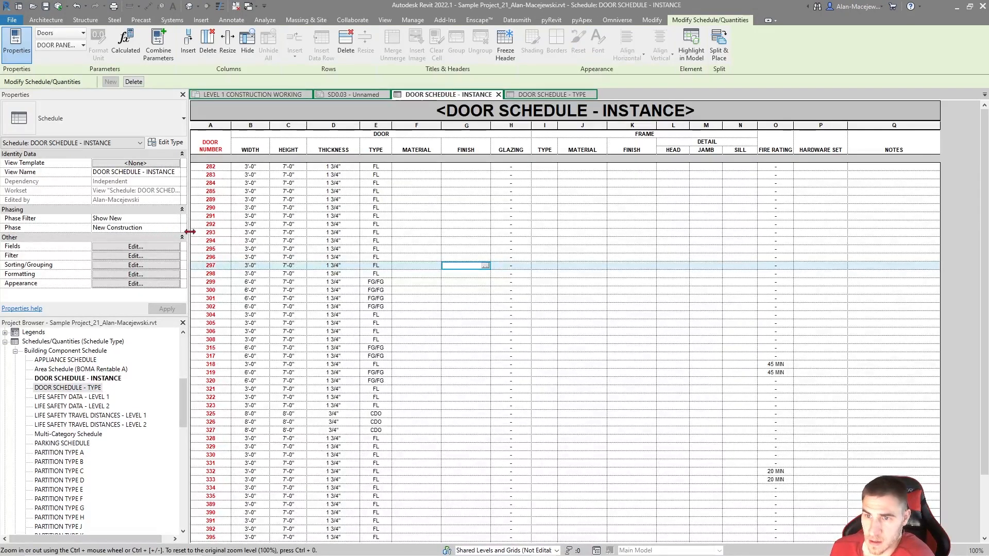
pyautogui.click(135, 265)
pyautogui.moveTo(438, 199); pyautogui.dragTo(502, 165)
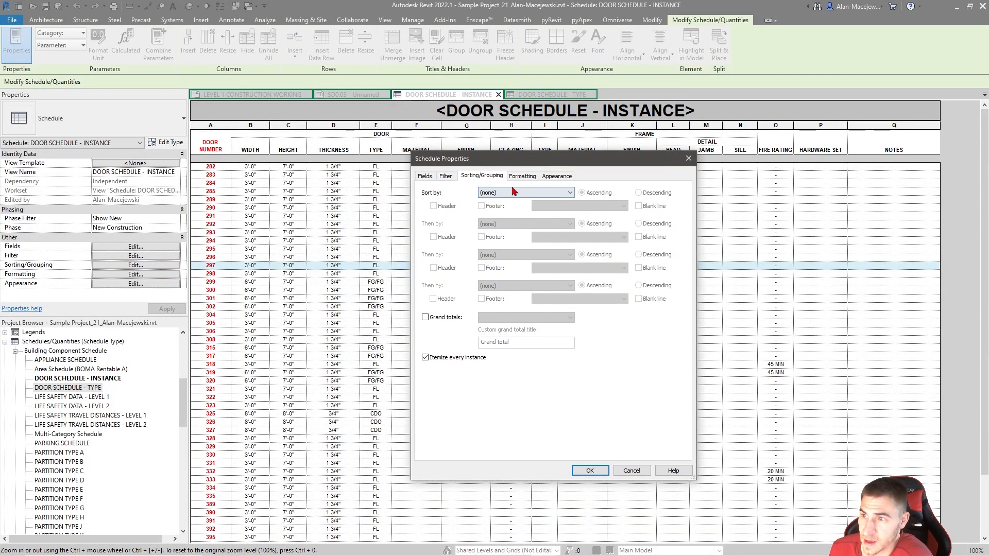
pyautogui.click(517, 192)
pyautogui.click(507, 209)
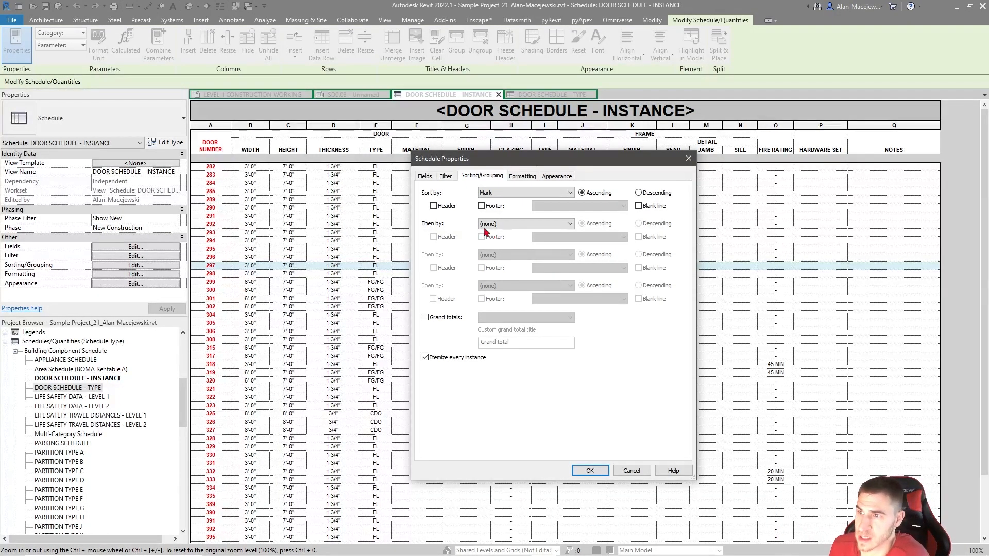
pyautogui.click(446, 176)
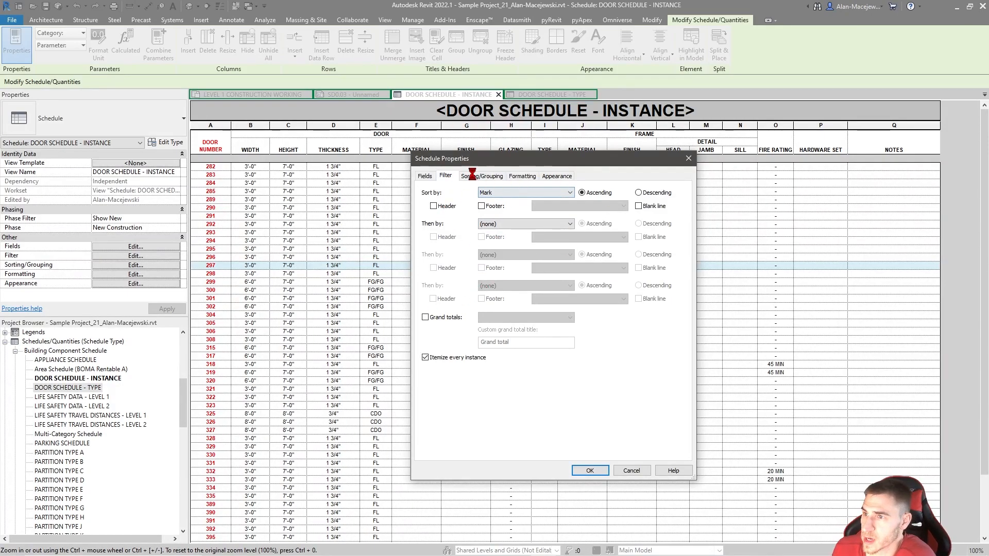
pyautogui.click(589, 471)
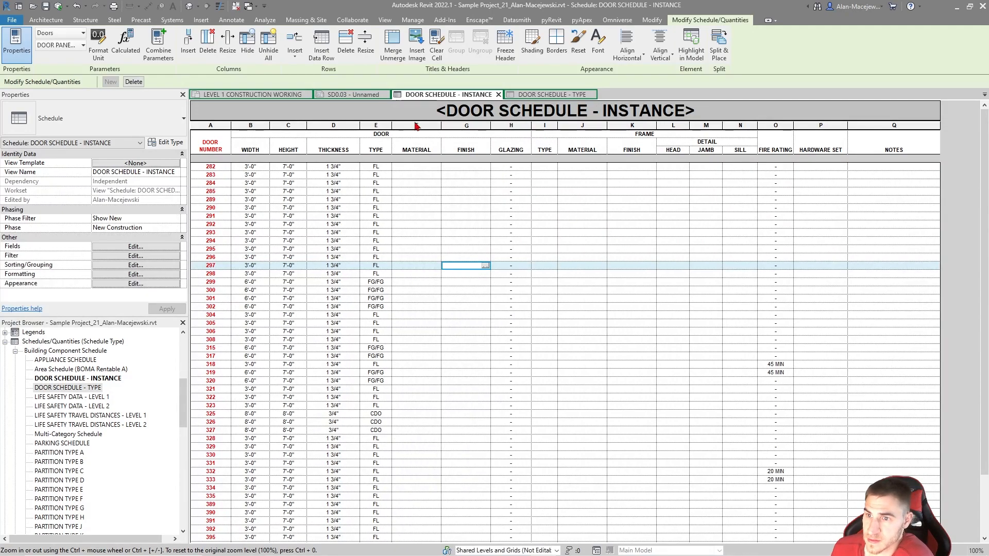
# - Sort DOOR SCHEDULE - TYPE by DOOR NUMBER_TYP in ascending order and turn off itemizing every instance
pyautogui.click(560, 96)
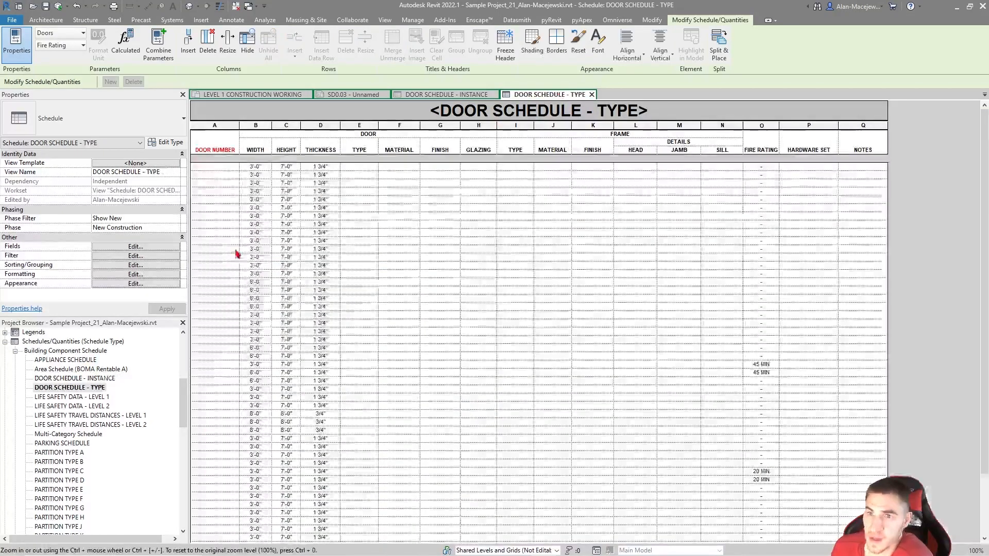
pyautogui.click(136, 265)
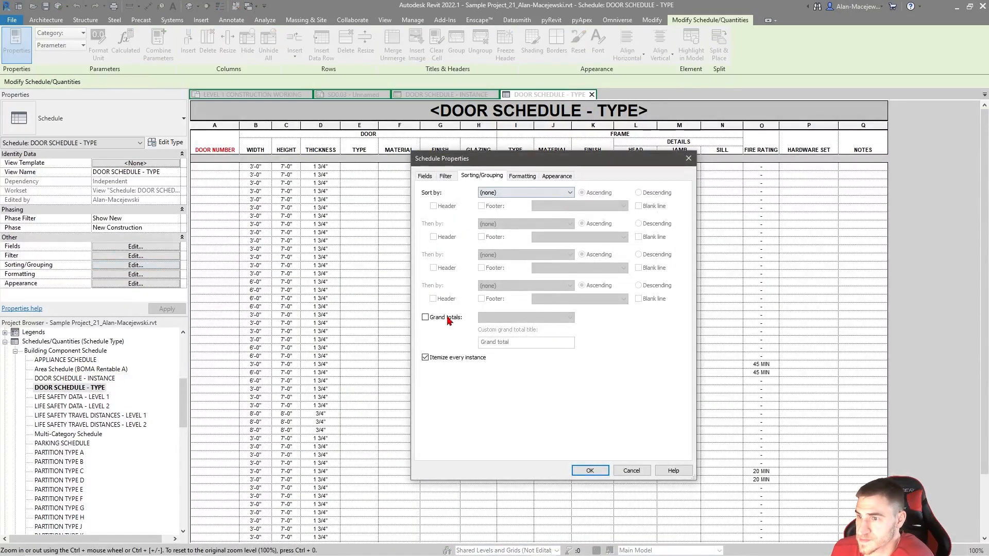
pyautogui.click(552, 193)
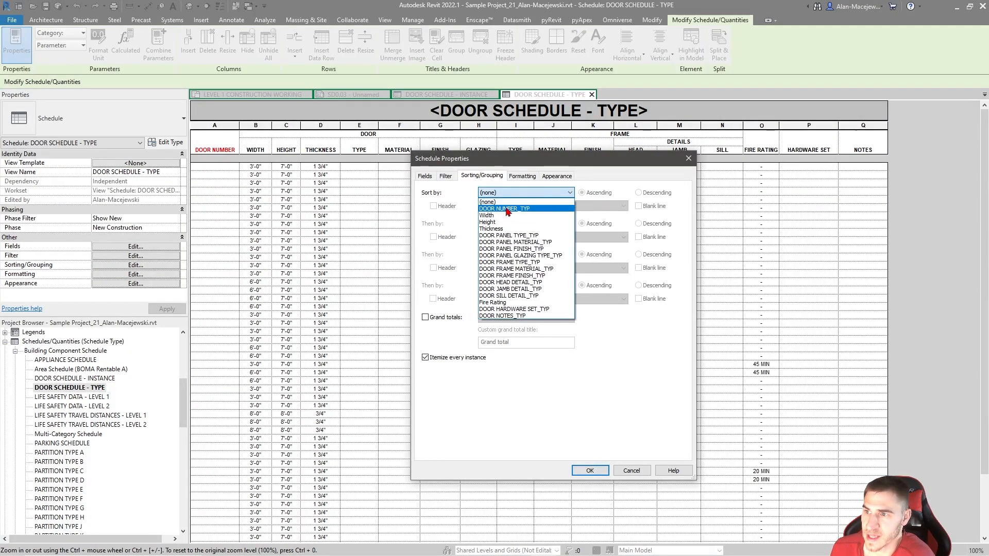
pyautogui.click(512, 207)
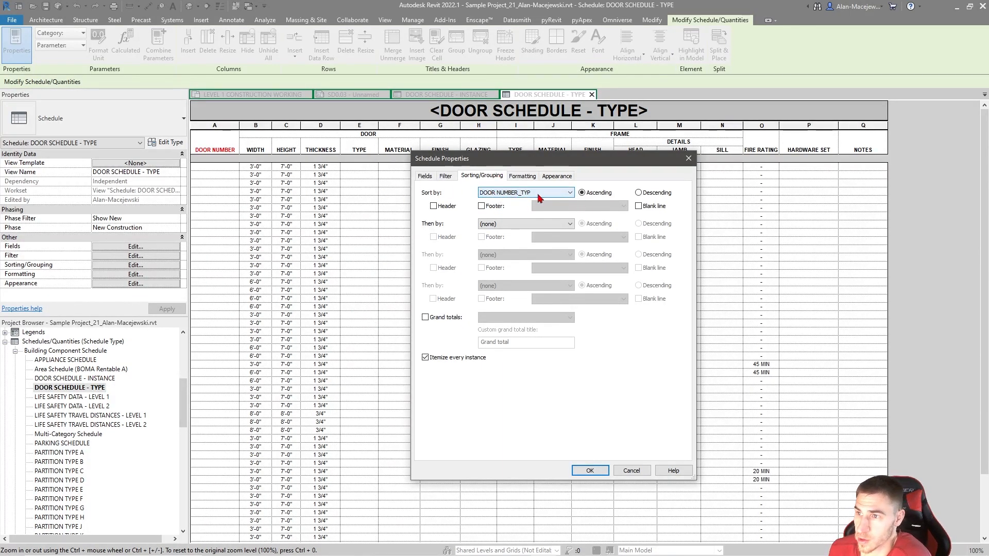
pyautogui.click(425, 359)
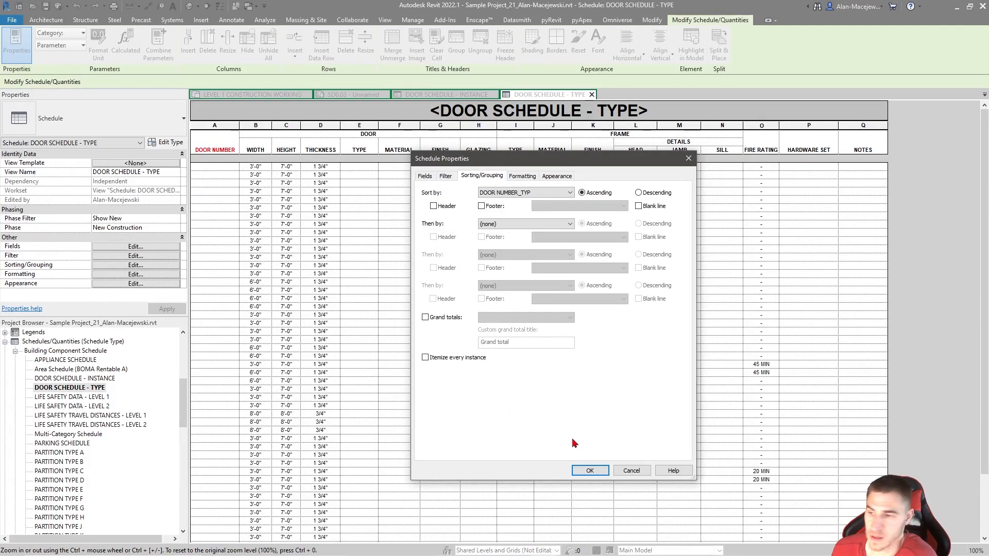
pyautogui.click(591, 471)
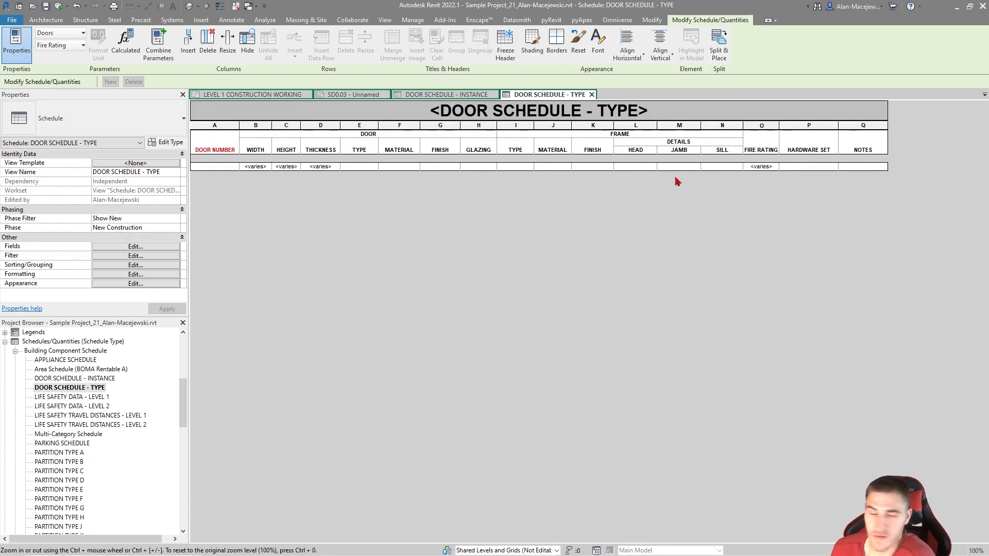
# - Select four recessed single doors along the west side of the corridor on the Level 1 construction plan
pyautogui.click(239, 96)
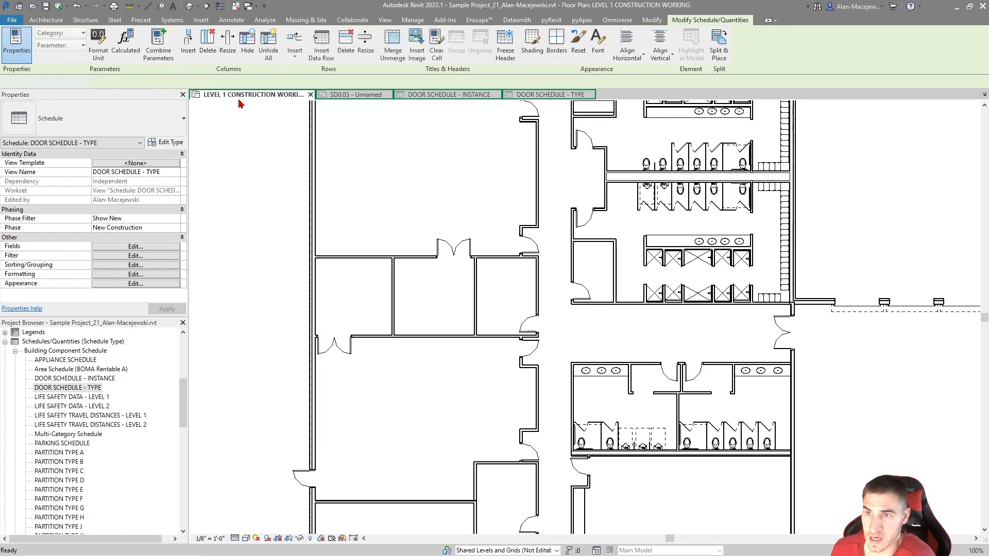
pyautogui.click(536, 354)
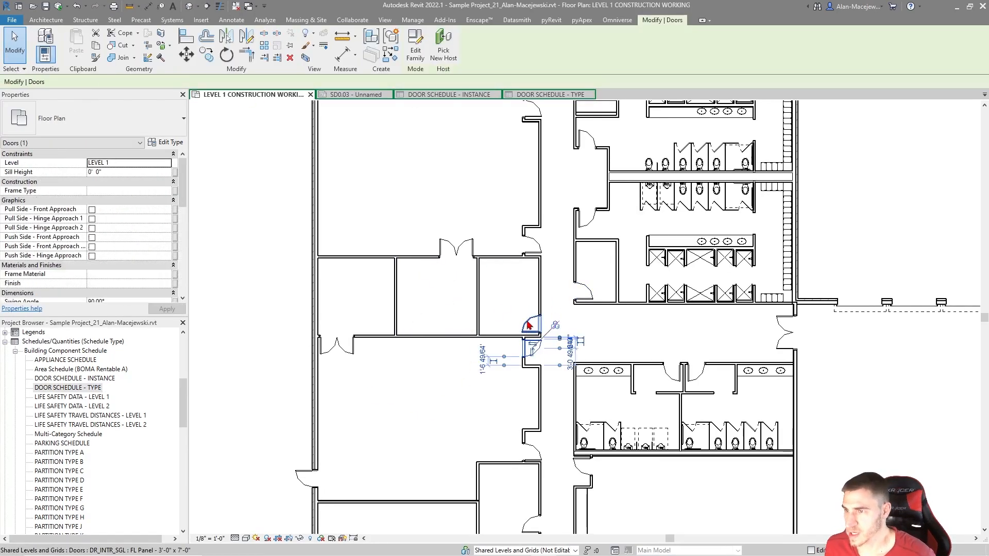
pyautogui.press('Escape')
pyautogui.click(534, 353)
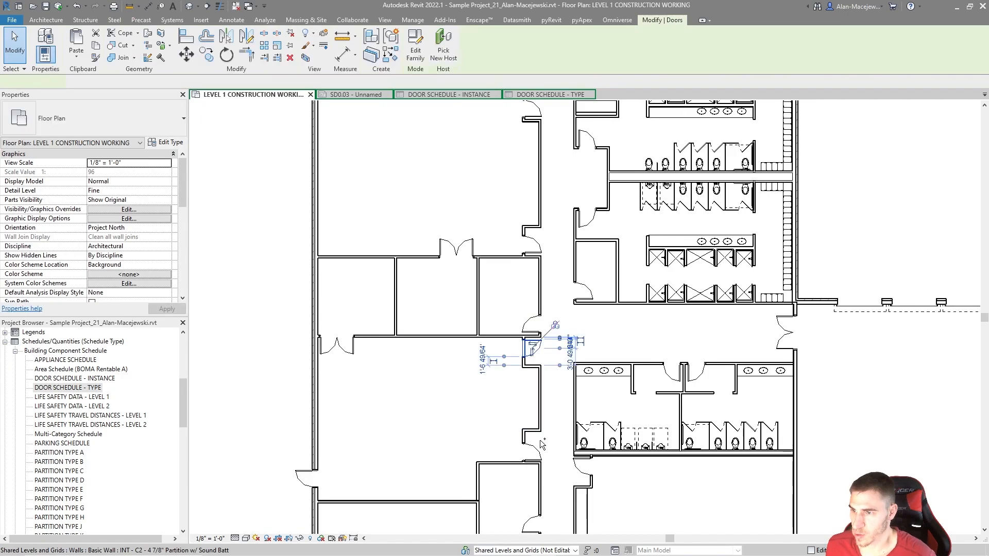
pyautogui.keyDown('ctrl'); pyautogui.click(532, 450); pyautogui.keyUp('ctrl')
pyautogui.moveTo(504, 414); pyautogui.dragTo(489, 196, button='middle')
pyautogui.keyDown('ctrl'); pyautogui.click(527, 340); pyautogui.keyUp('ctrl')
pyautogui.keyDown('ctrl'); pyautogui.click(525, 433); pyautogui.keyUp('ctrl')
# - Add three more recessed single doors farther north along the corridor's west side to the door selection
pyautogui.moveTo(688, 419); pyautogui.dragTo(597, 280, button='middle')
pyautogui.scroll(-2, 752, 265)
pyautogui.moveTo(792, 263); pyautogui.dragTo(808, 294, button='middle')
pyautogui.moveTo(733, 233); pyautogui.dragTo(777, 287, button='middle')
pyautogui.moveTo(581, 265); pyautogui.dragTo(592, 406, button='middle')
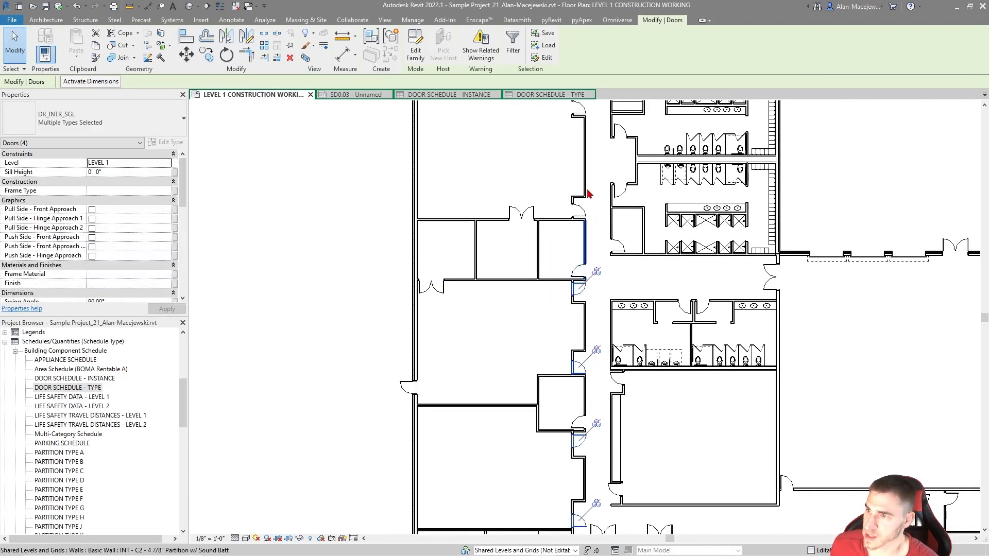
pyautogui.moveTo(590, 194); pyautogui.dragTo(598, 346, button='middle')
pyautogui.keyDown('ctrl'); pyautogui.click(594, 358); pyautogui.keyUp('ctrl')
pyautogui.keyDown('ctrl'); pyautogui.click(596, 250); pyautogui.keyUp('ctrl')
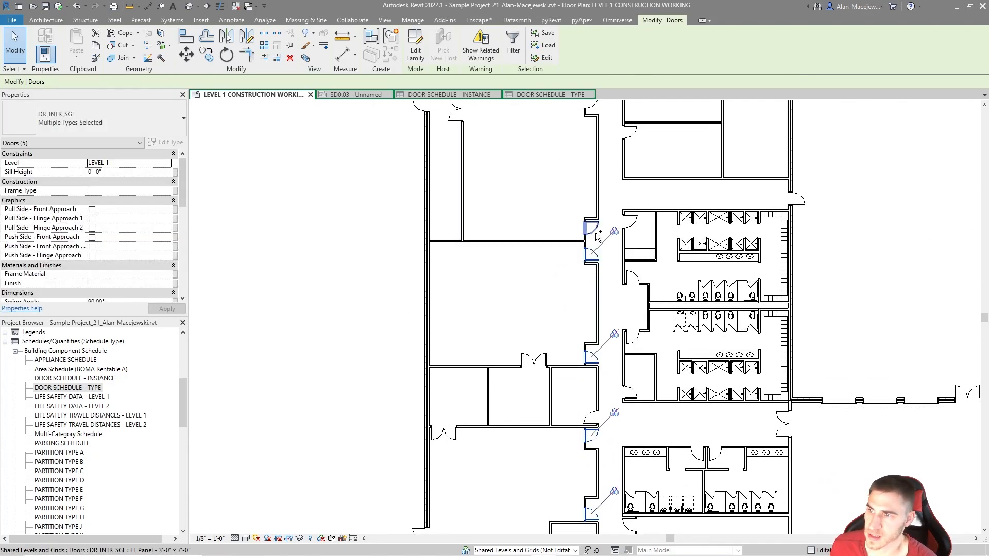
pyautogui.moveTo(598, 105); pyautogui.dragTo(587, 253, button='middle')
pyautogui.keyDown('ctrl'); pyautogui.click(590, 254); pyautogui.keyUp('ctrl')
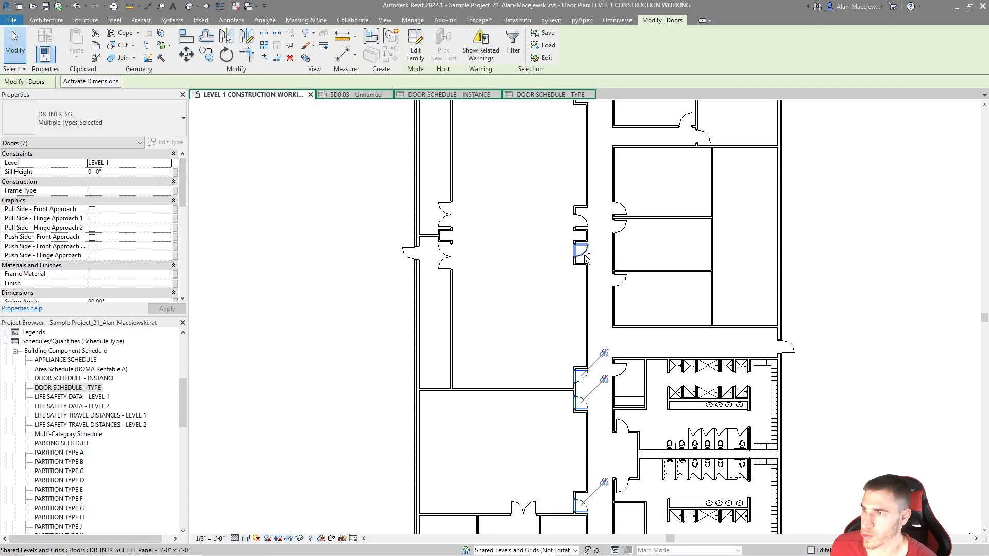
# - Add the remaining northern corridor doors on both sides and change all 13 selected doors to type FL Panel - 3'-0" x 7'-0"
pyautogui.keyDown('ctrl'); pyautogui.click(586, 222); pyautogui.keyUp('ctrl')
pyautogui.keyDown('ctrl'); pyautogui.click(620, 210); pyautogui.keyUp('ctrl')
pyautogui.moveTo(634, 237); pyautogui.dragTo(641, 336, button='middle')
pyautogui.keyDown('ctrl'); pyautogui.click(627, 382); pyautogui.keyUp('ctrl')
pyautogui.keyDown('ctrl'); pyautogui.click(627, 324); pyautogui.keyUp('ctrl')
pyautogui.keyDown('ctrl'); pyautogui.click(589, 191); pyautogui.keyUp('ctrl')
pyautogui.moveTo(573, 312); pyautogui.dragTo(566, 217, button='middle')
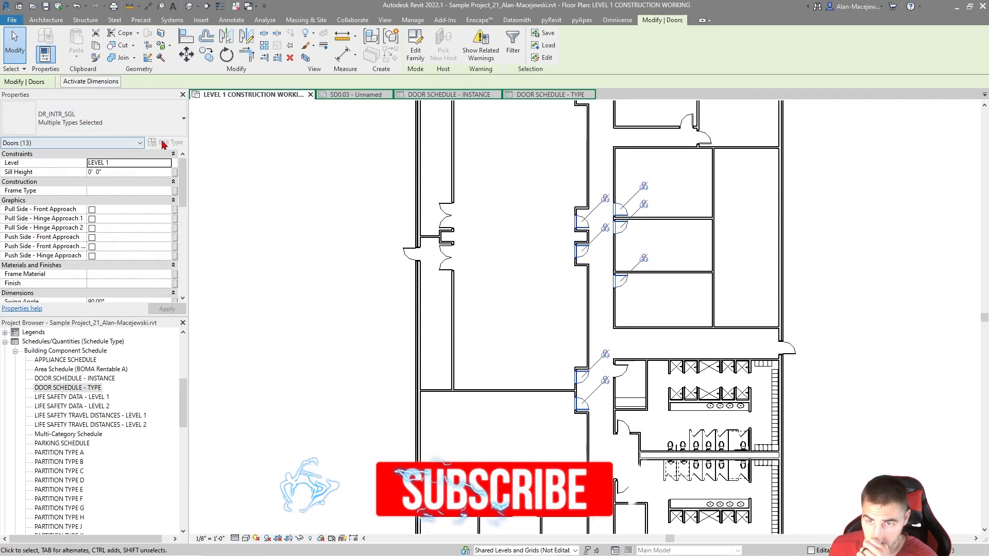
pyautogui.click(127, 121)
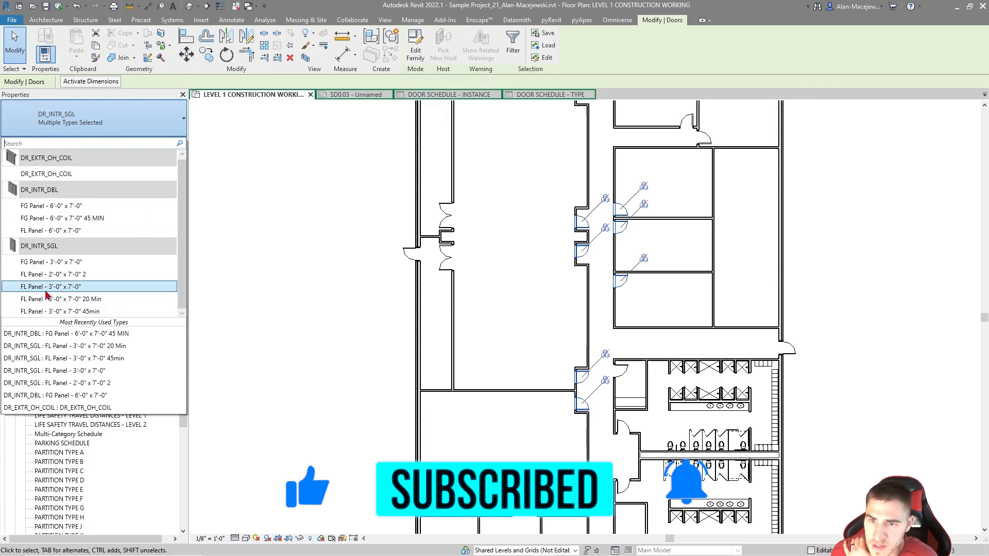
pyautogui.click(87, 291)
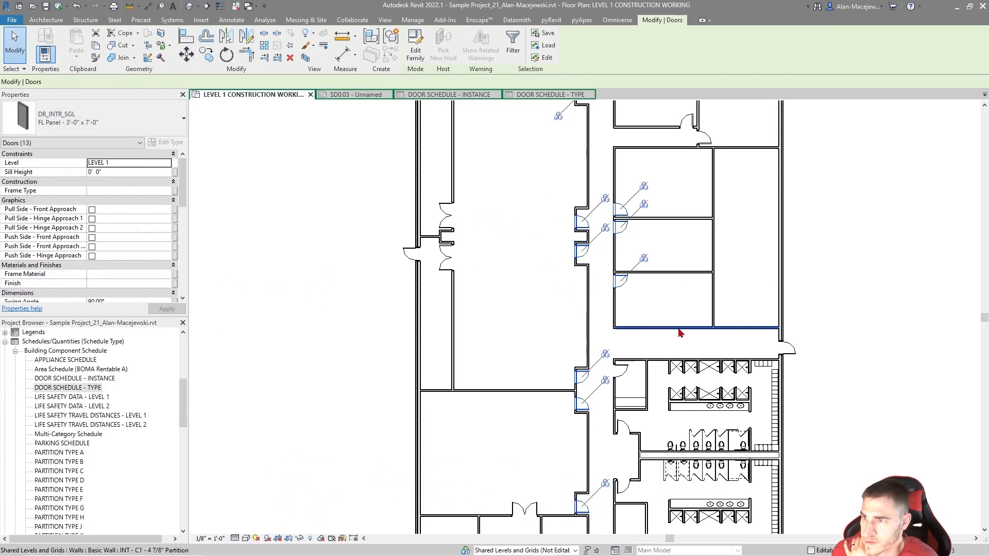
# - Set the Fire Rating type parameter of the selected DR_INTR_SGL doors to 45 MIN
pyautogui.click(168, 144)
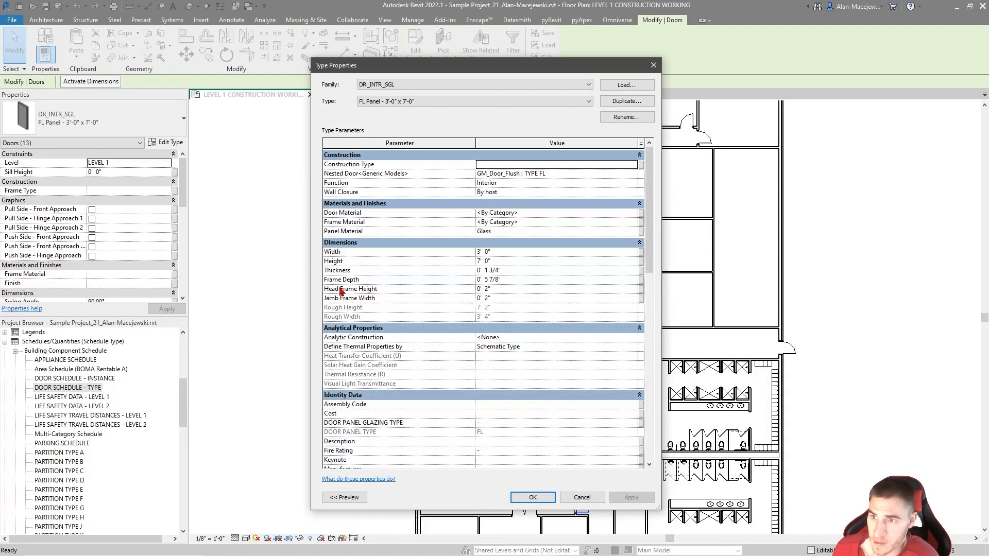
pyautogui.scroll(-7, 446, 285)
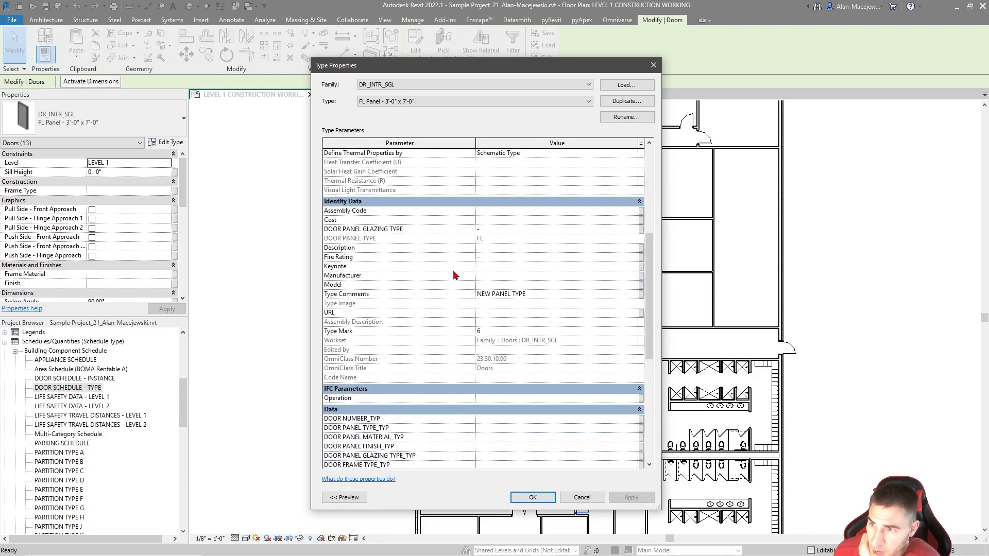
pyautogui.click(541, 261)
pyautogui.write('45 MIN')
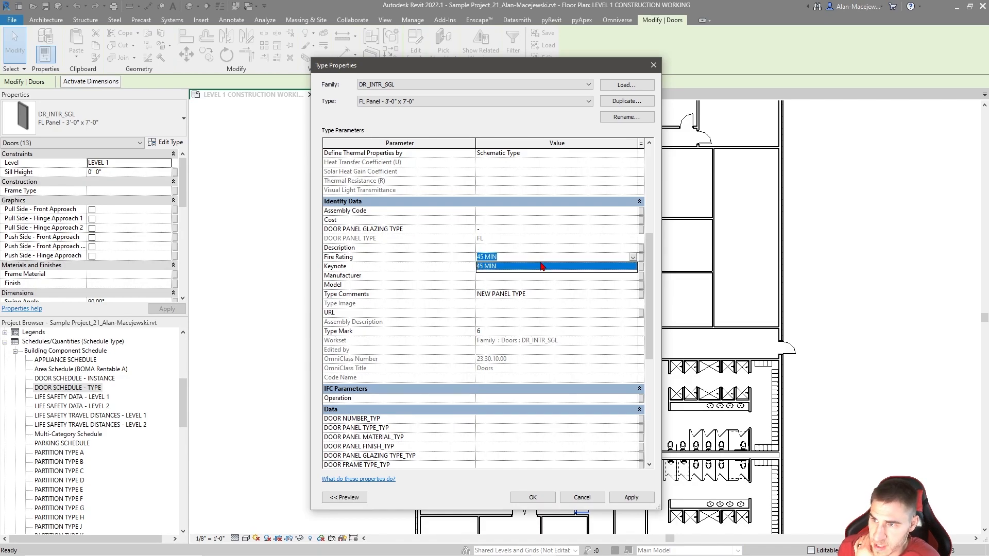
pyautogui.click(543, 266)
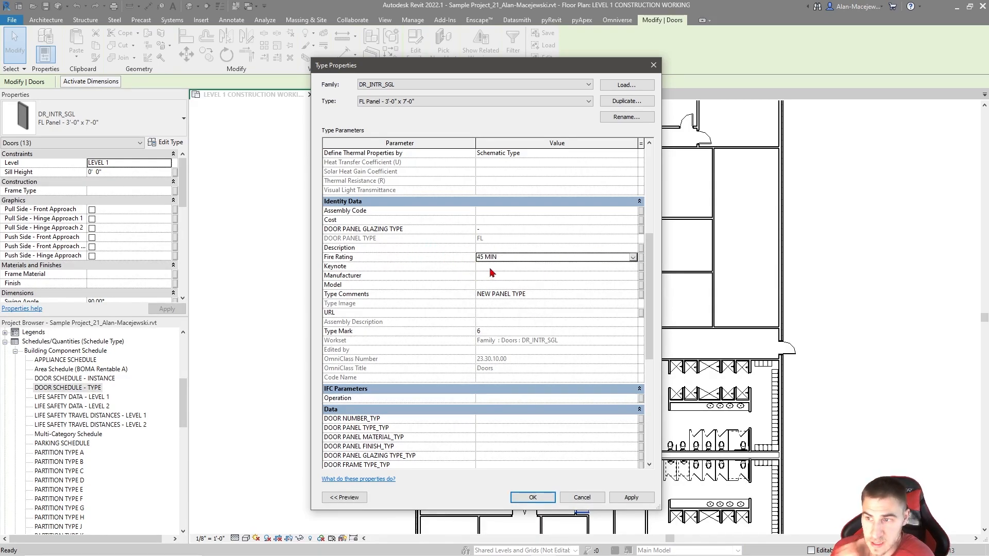
# - Collapse the Other parameter group and set DOOR NUMBER_TYP to C1
pyautogui.scroll(-5, 407, 294)
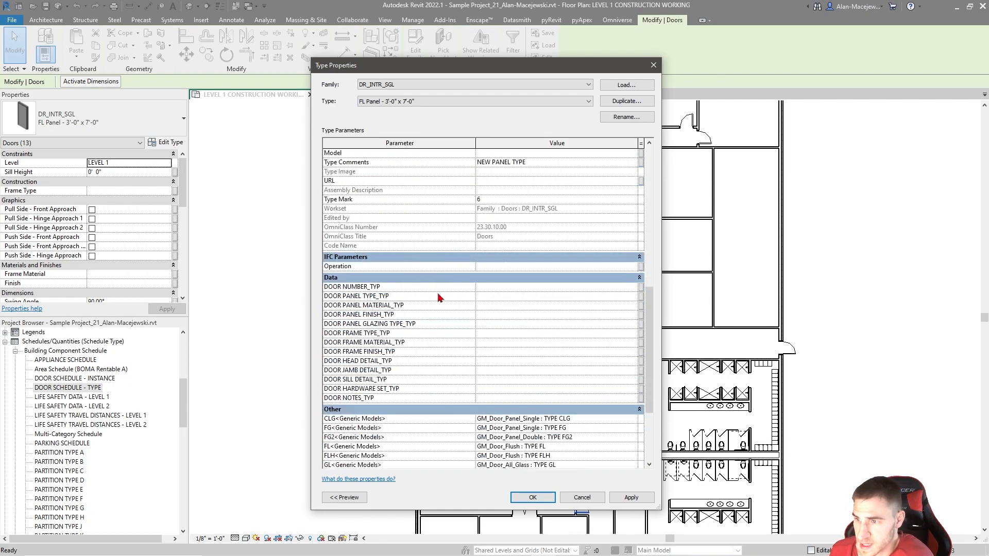
pyautogui.click(383, 409)
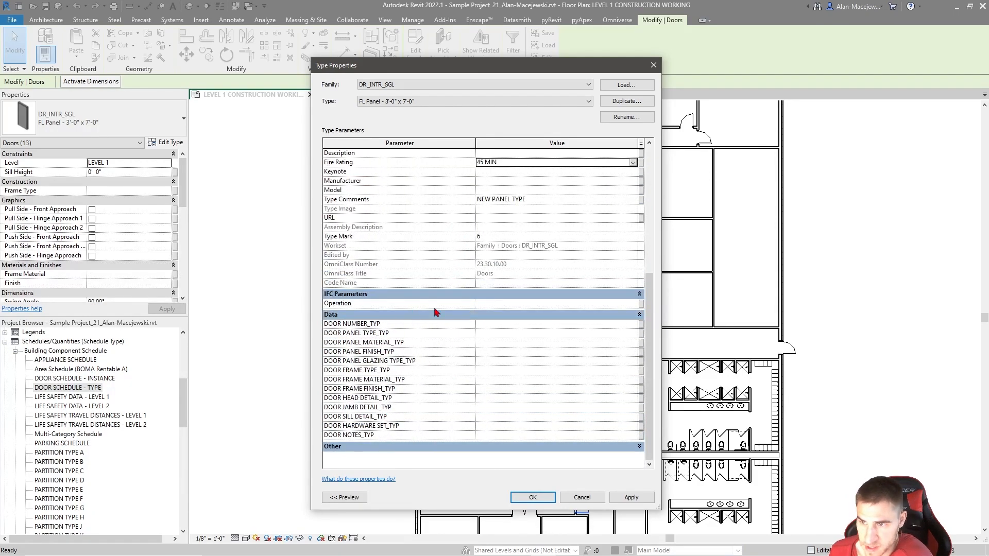
pyautogui.click(517, 327)
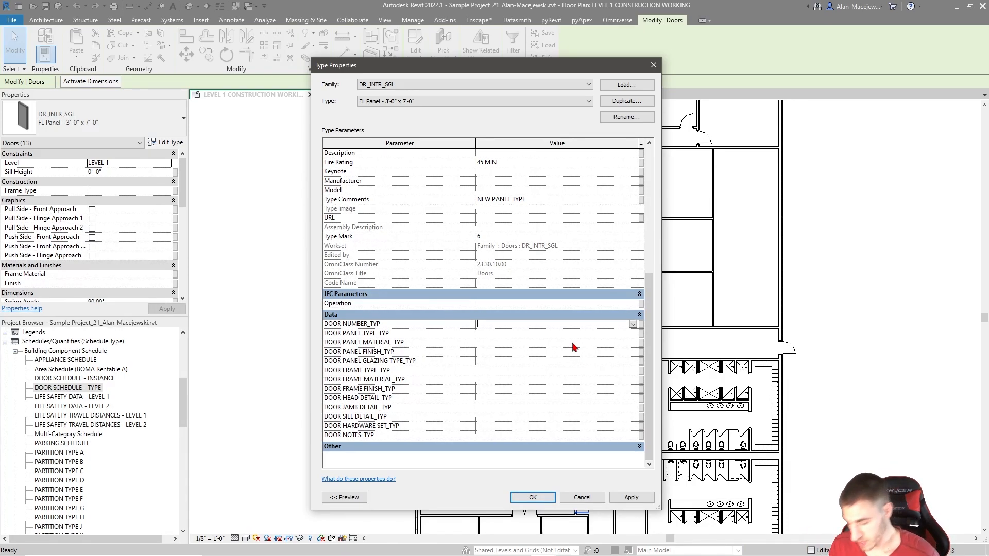
pyautogui.write('C1')
pyautogui.press('Return')
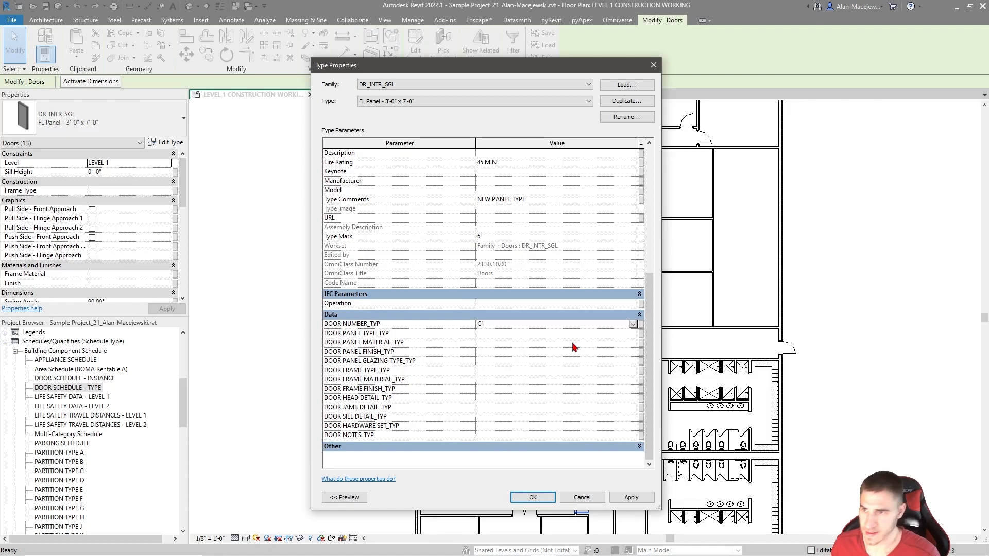
# - Fill in the door panel type parameters: type FL, material WD, finish P and glazing type "-"
pyautogui.click(491, 334)
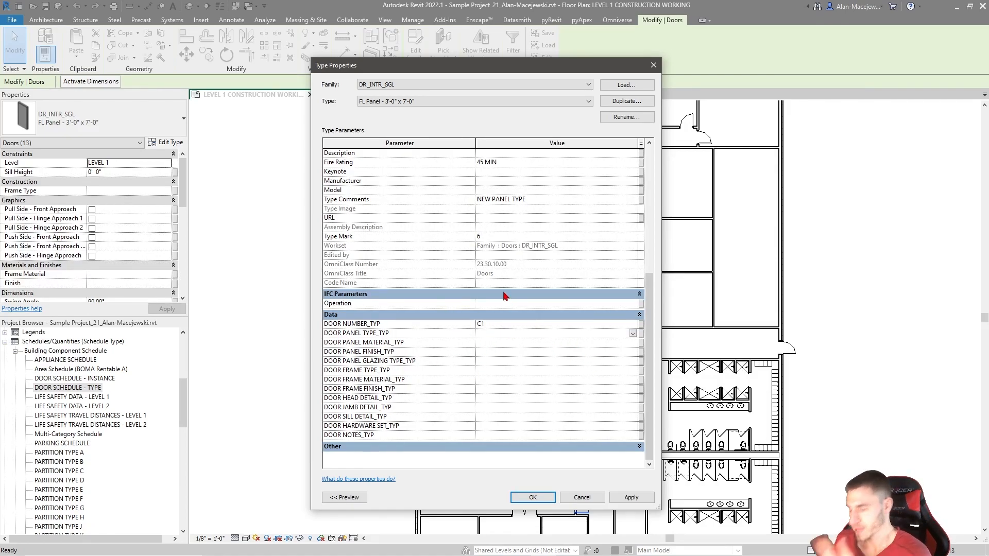
pyautogui.write('FL')
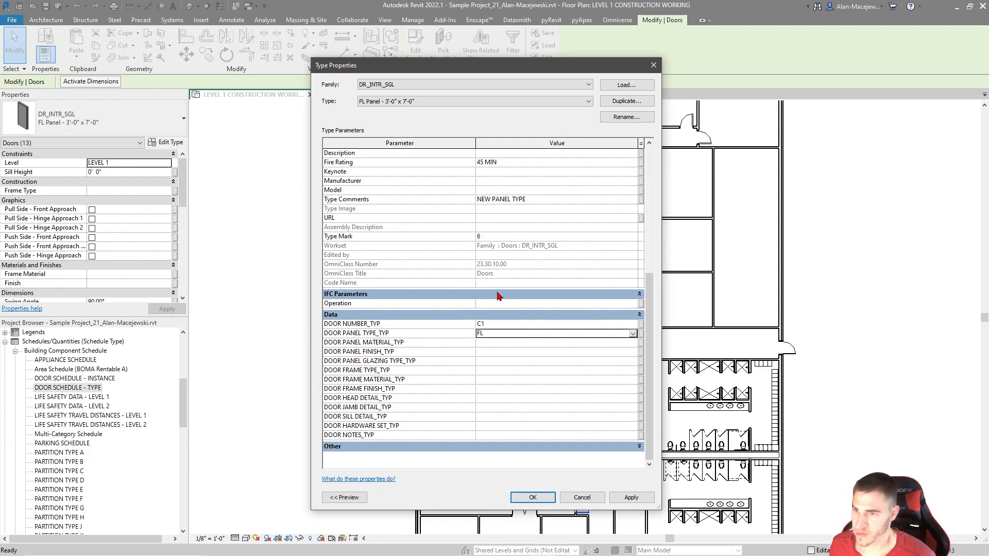
pyautogui.click(492, 344)
pyautogui.write('WD')
pyautogui.press('Return')
pyautogui.click(489, 351)
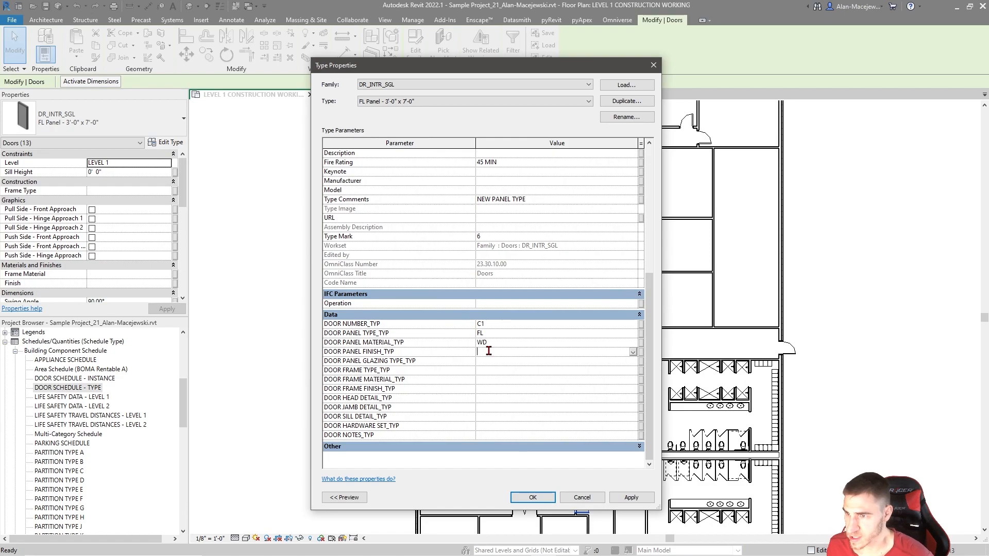
pyautogui.write('P')
pyautogui.click(485, 362)
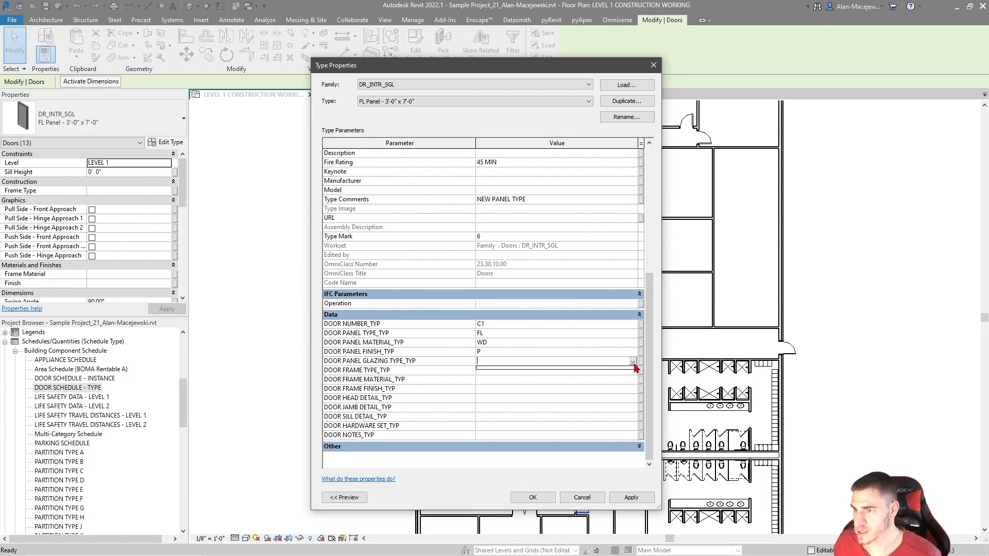
pyautogui.write('-')
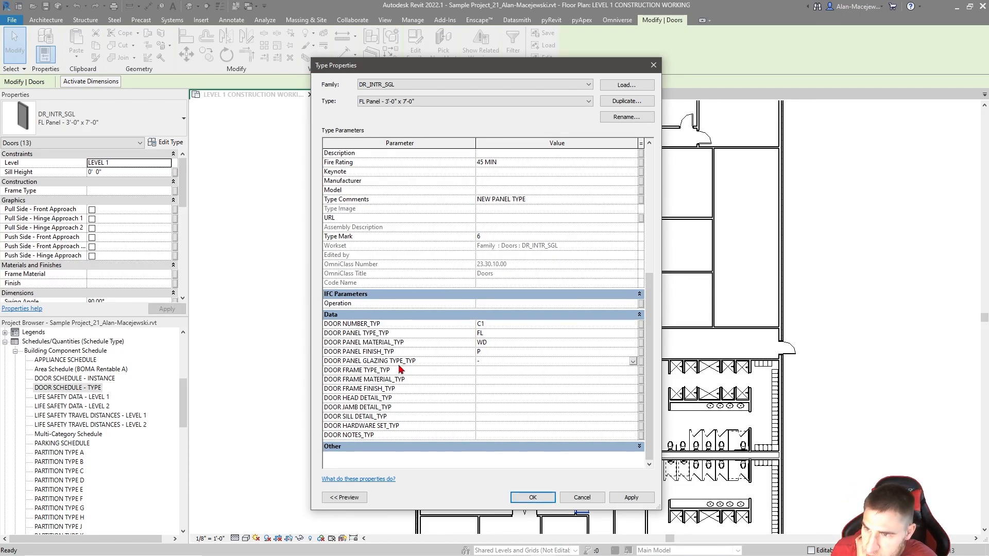
# - Fill in the door frame type parameters: frame type HM, frame material HM and frame finish P
pyautogui.click(508, 371)
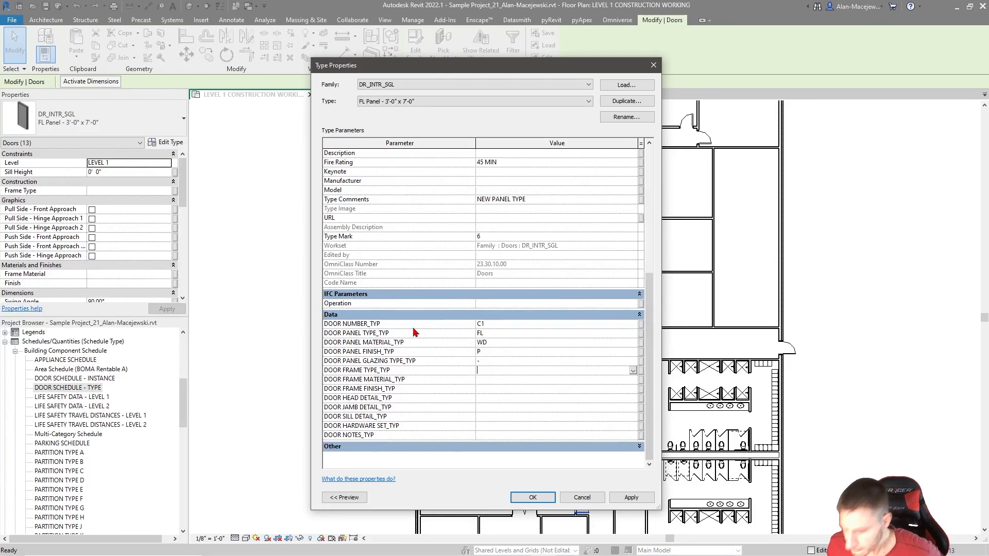
pyautogui.write('A')
pyautogui.press('BackSpace')
pyautogui.press('BackSpace')
pyautogui.write('H')
pyautogui.press('Return')
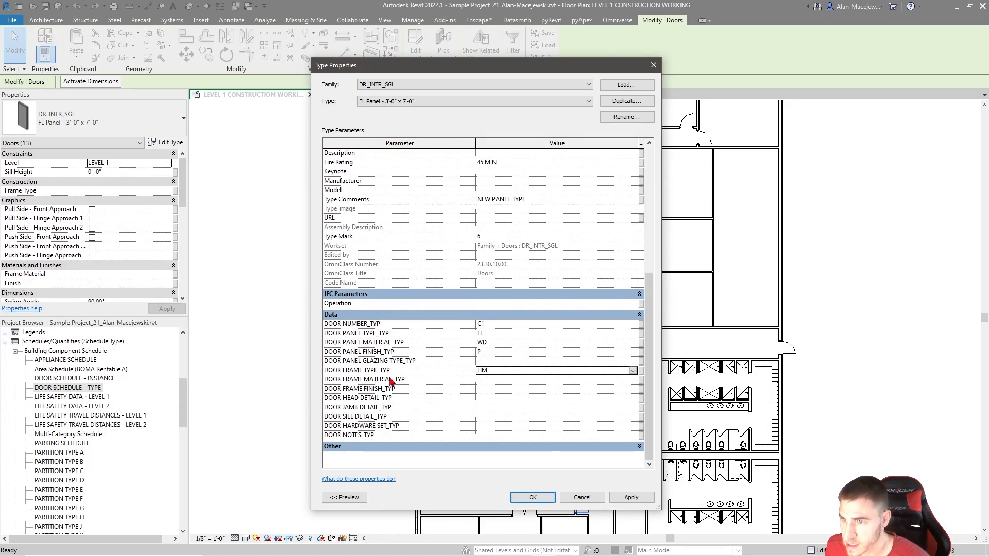
pyautogui.click(488, 382)
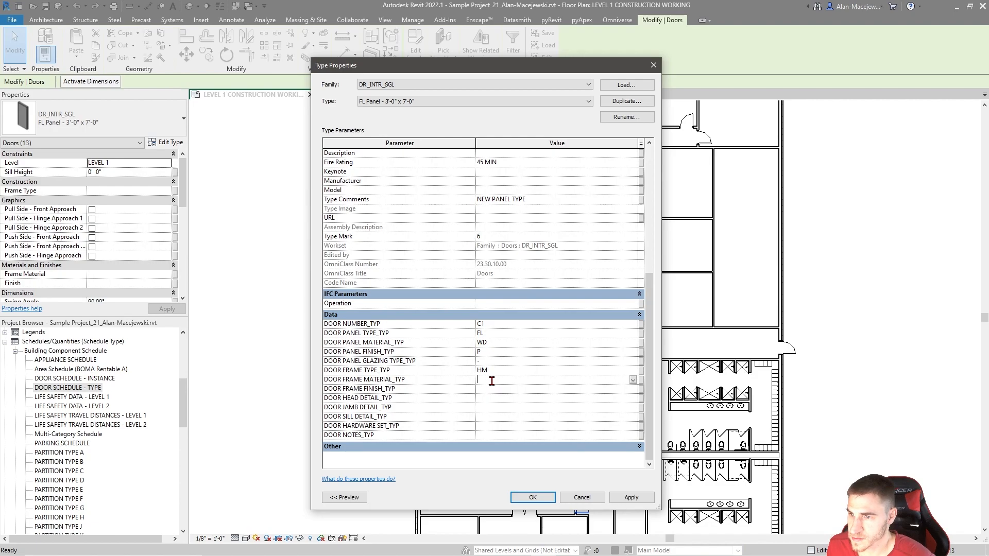
pyautogui.write('HM')
pyautogui.press('Return')
pyautogui.click(508, 390)
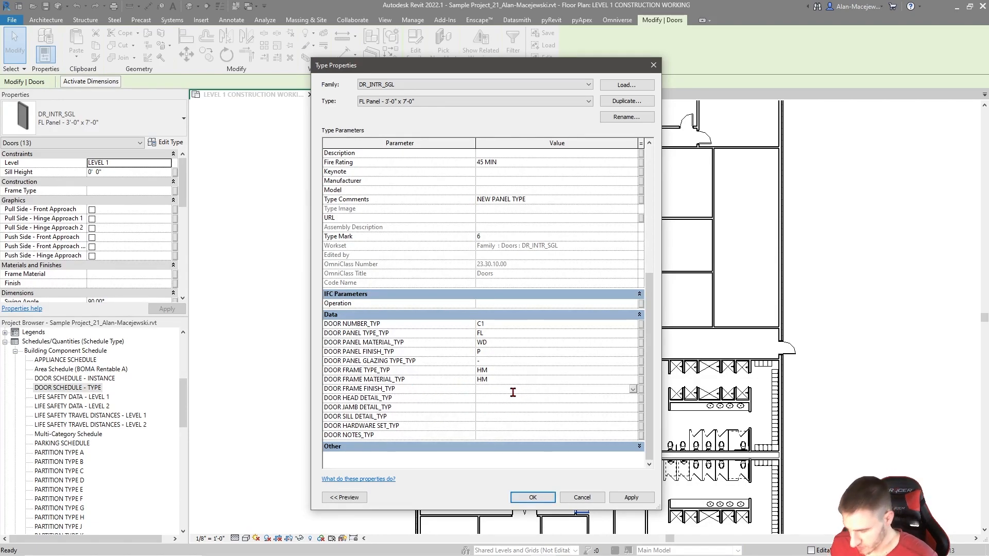
pyautogui.write('P')
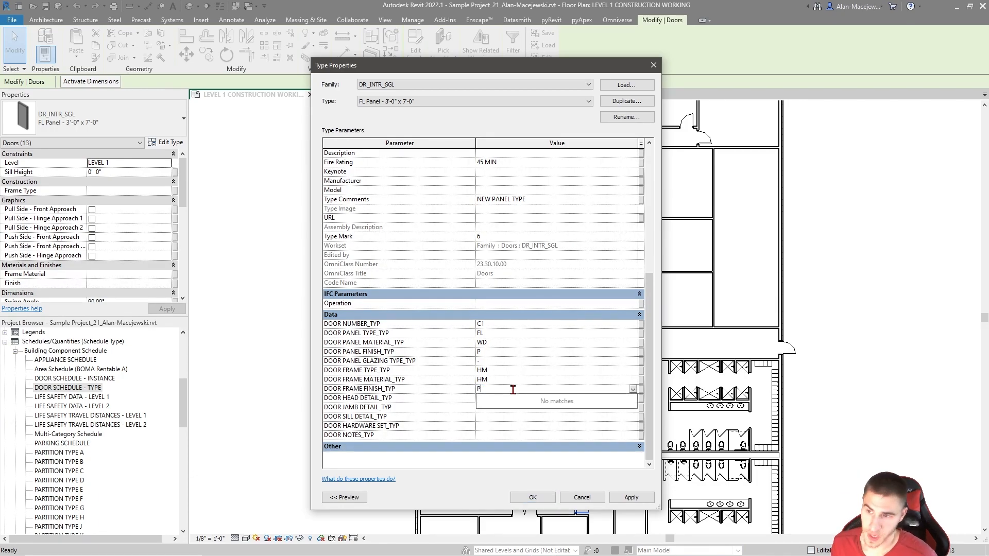
# - Enter 01/A2.01 as the head, jamb and sill detail references in the door's type parameters
pyautogui.click(487, 398)
pyautogui.write('01/A2.01')
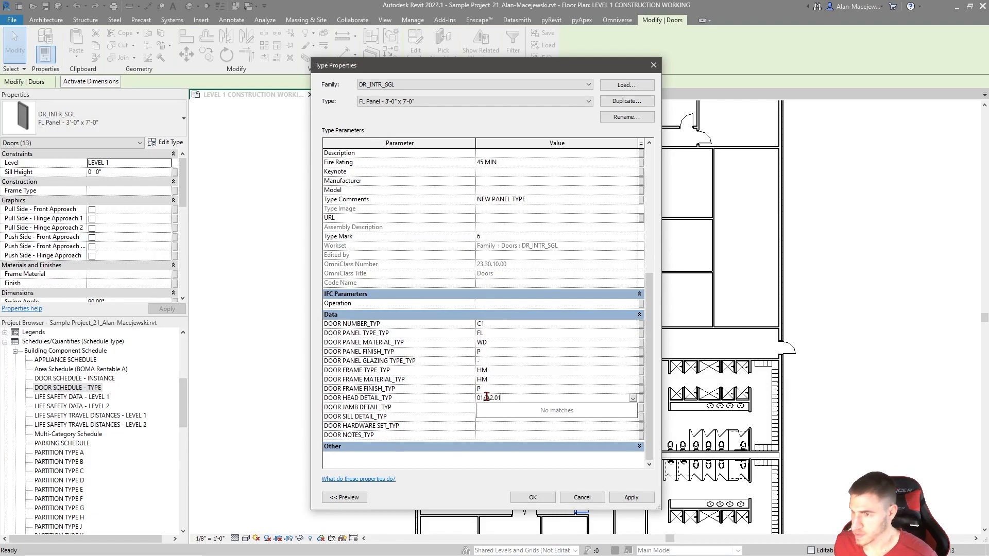
pyautogui.press('Return')
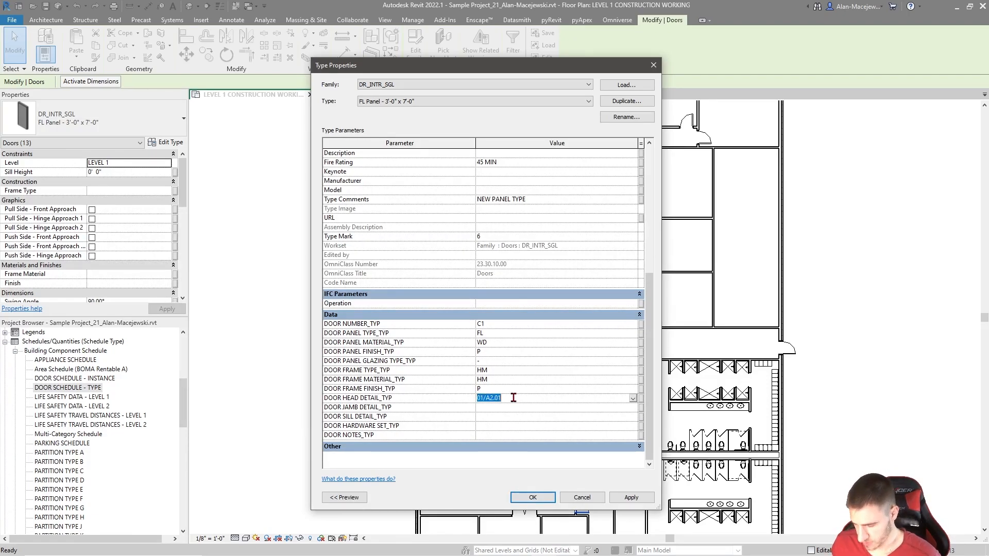
pyautogui.click(510, 407)
pyautogui.write('01/A2.01')
pyautogui.press('Return')
pyautogui.click(494, 417)
pyautogui.write('01/A2.01')
# - Change DOOR JAMB DETAIL_TYP to 02/A2.01 and DOOR SILL DETAIL_TYP to 03/A2.01
pyautogui.click(481, 407)
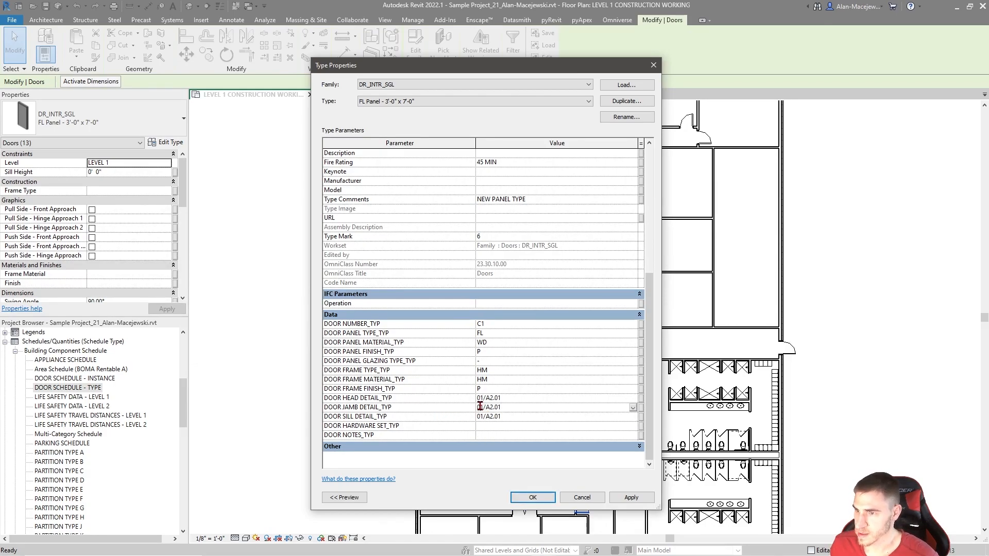
pyautogui.press('Delete')
pyautogui.press('Return')
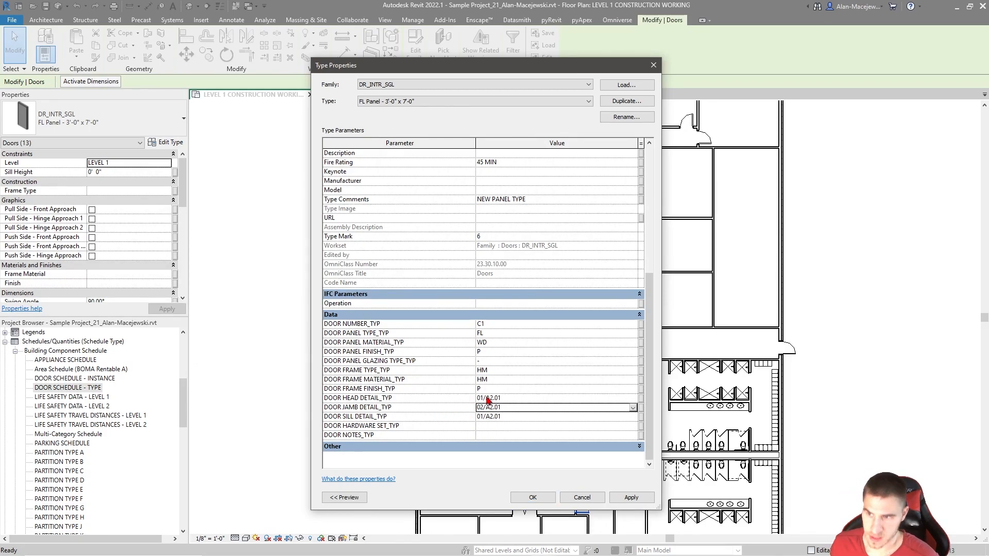
pyautogui.click(482, 416)
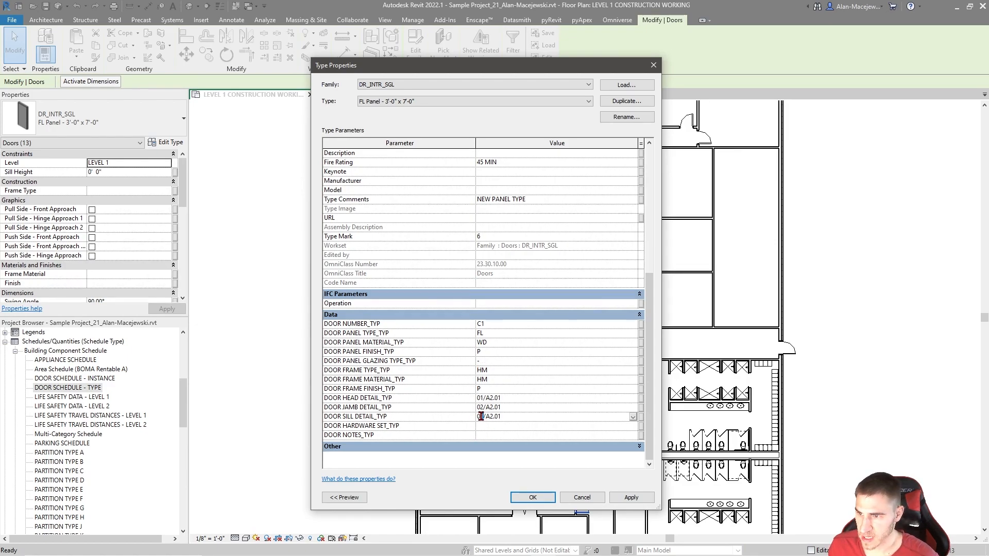
pyautogui.write('2')
pyautogui.press('Return')
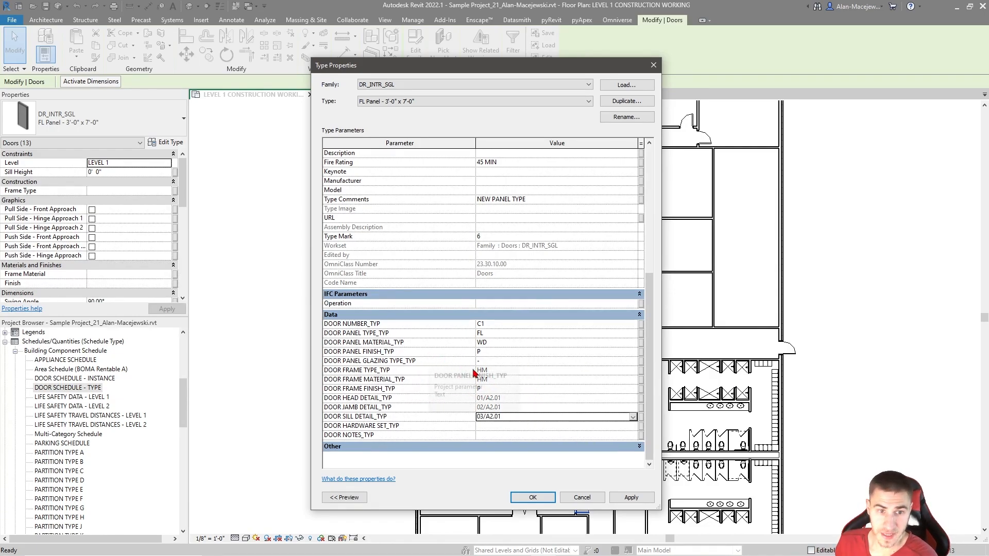
# - Set DOOR HARDWARE SET_TYP to HW1 and DOOR NOTES_TYP to CORRIDOR DOOR
pyautogui.click(499, 425)
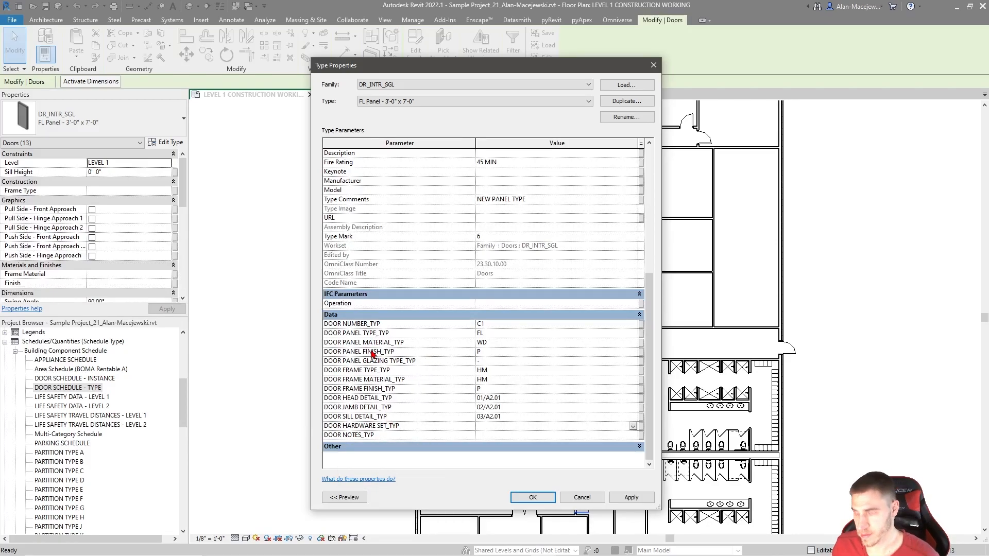
pyautogui.write('HW1')
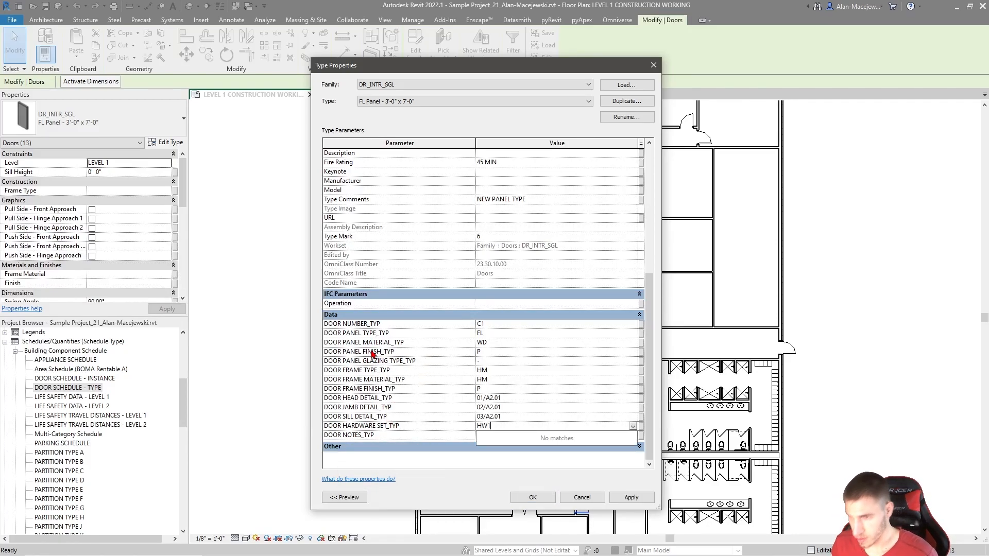
pyautogui.click(482, 437)
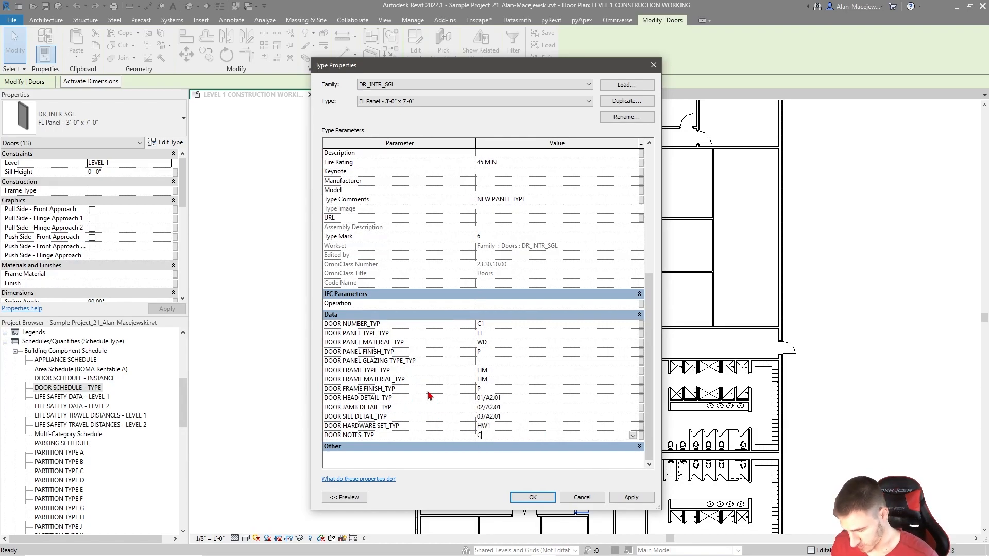
pyautogui.write('CORRIDOR DOOR')
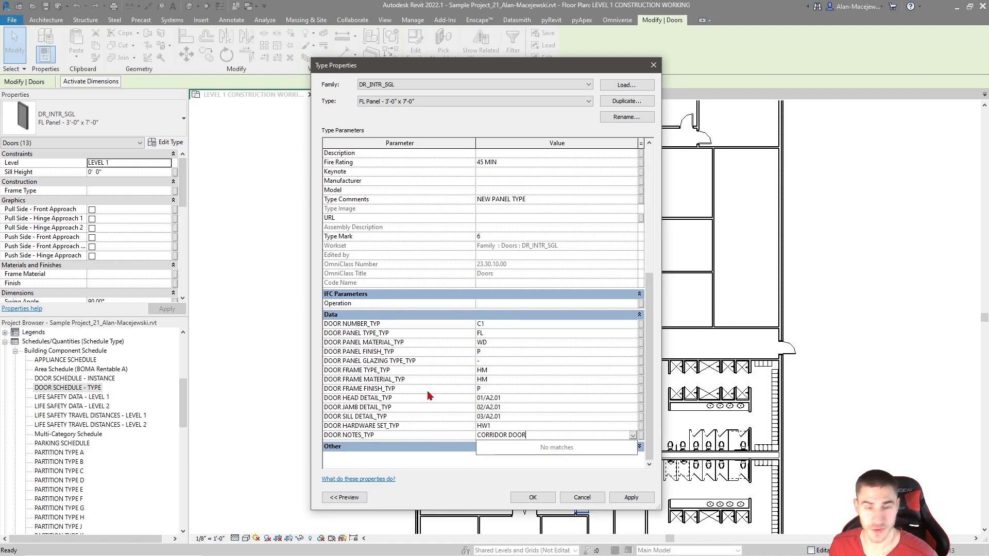
pyautogui.press('Return')
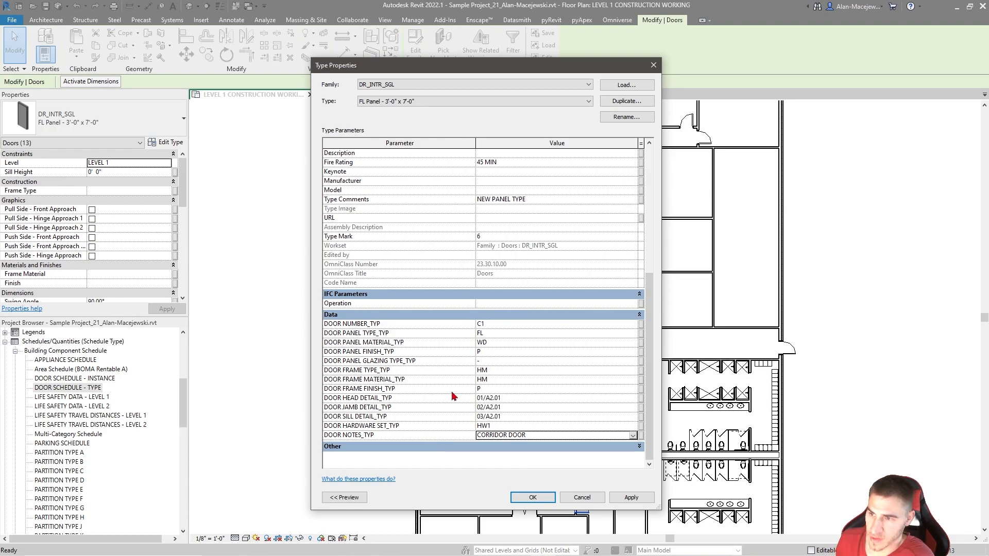
# - Apply the single door's type properties and compare DOOR SCHEDULE - INSTANCE with DOOR SCHEDULE - TYPE
pyautogui.click(524, 497)
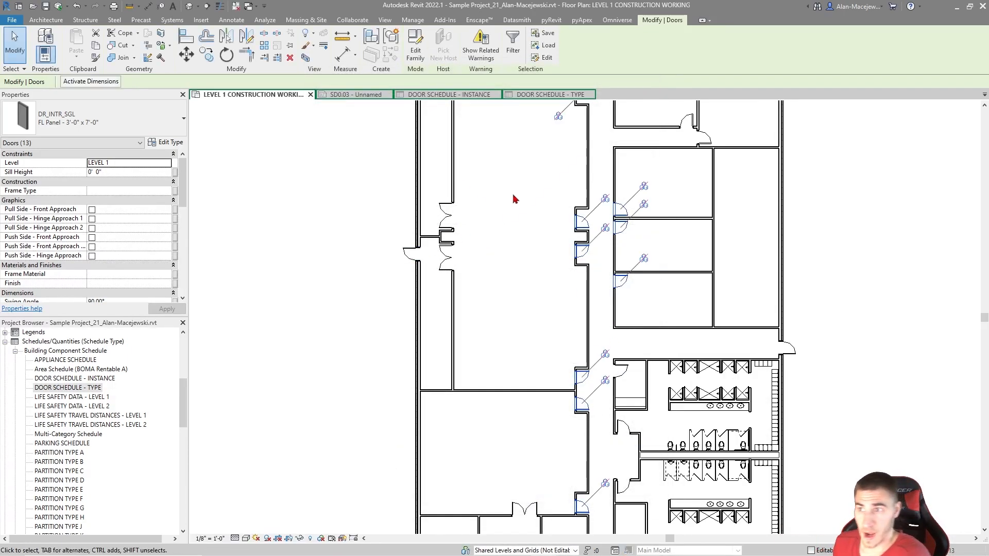
pyautogui.click(448, 95)
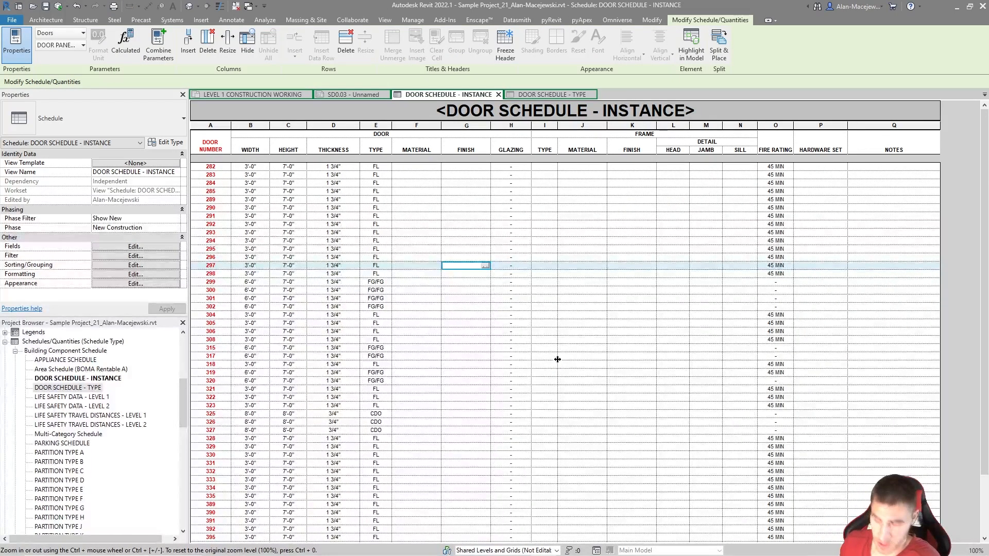
pyautogui.click(586, 93)
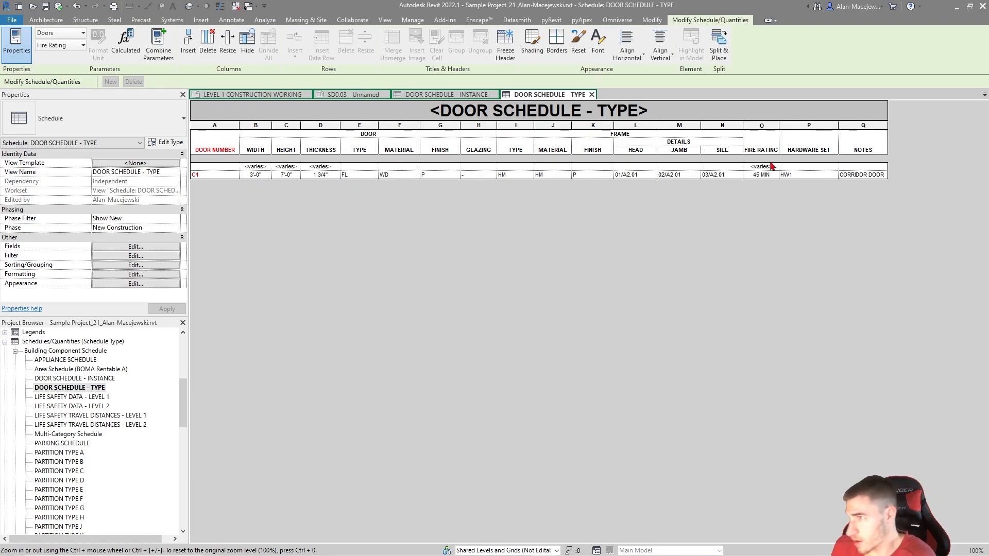
# - Center the text horizontally in columns E to K of DOOR SCHEDULE - TYPE, from door panel type to frame finish
pyautogui.moveTo(592, 133); pyautogui.dragTo(359, 135)
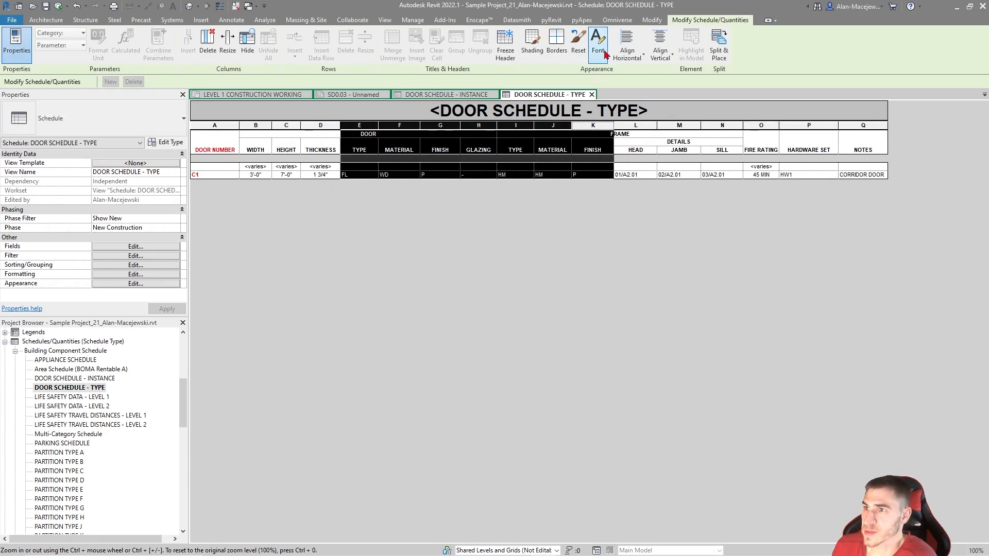
pyautogui.click(621, 51)
pyautogui.click(628, 97)
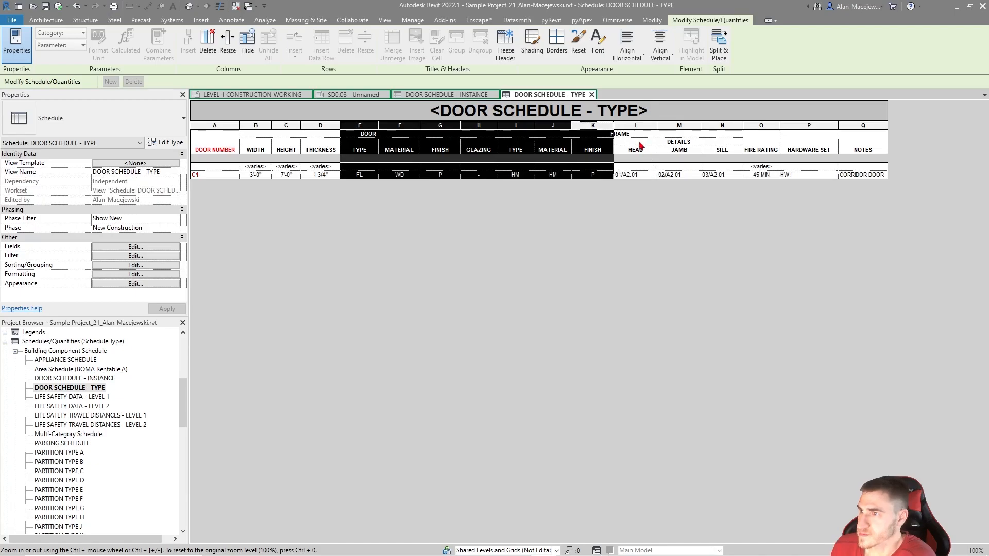
# - Center the text vertically and horizontally in schedule columns L to P, from head detail to hardware set
pyautogui.moveTo(629, 134); pyautogui.dragTo(792, 129)
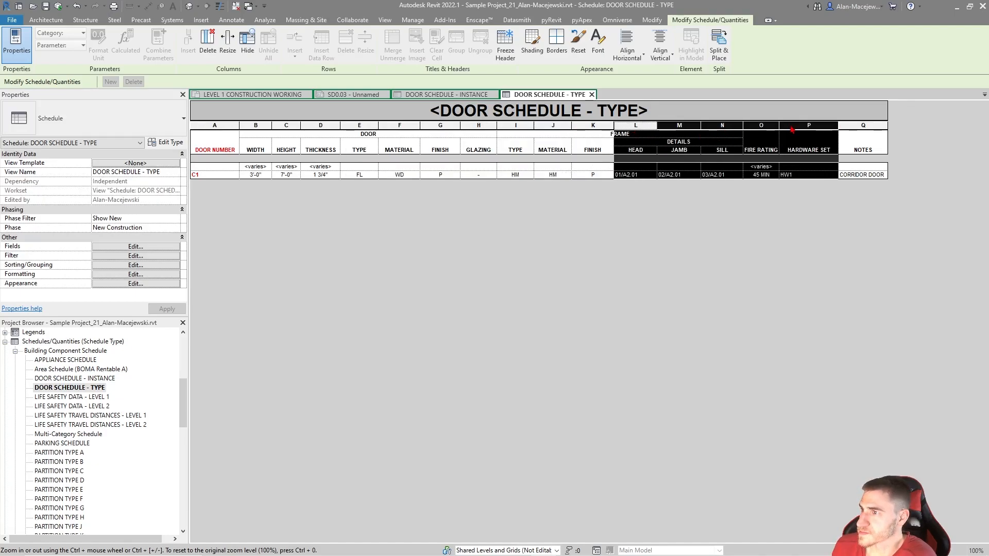
pyautogui.click(660, 51)
pyautogui.click(664, 96)
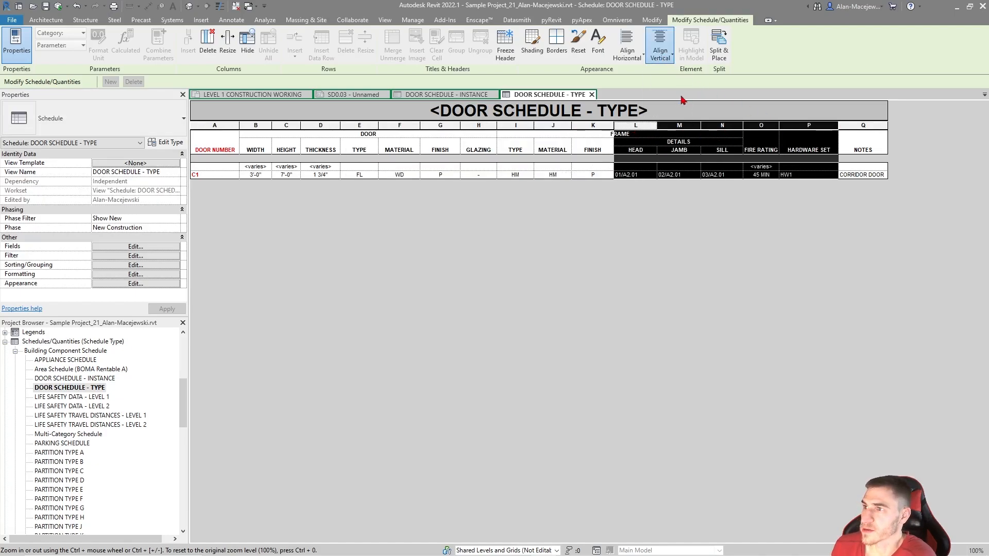
pyautogui.click(627, 52)
pyautogui.click(626, 96)
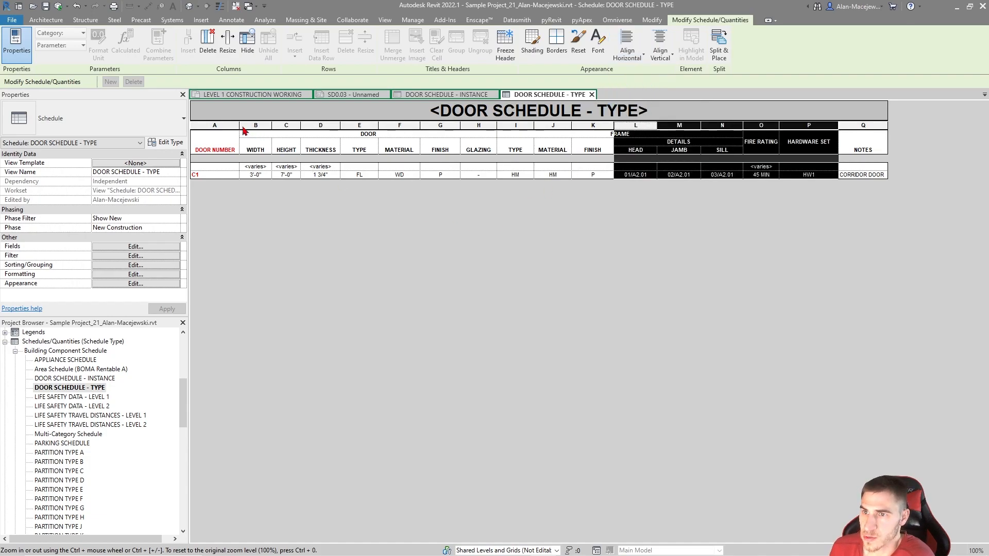
pyautogui.click(675, 144)
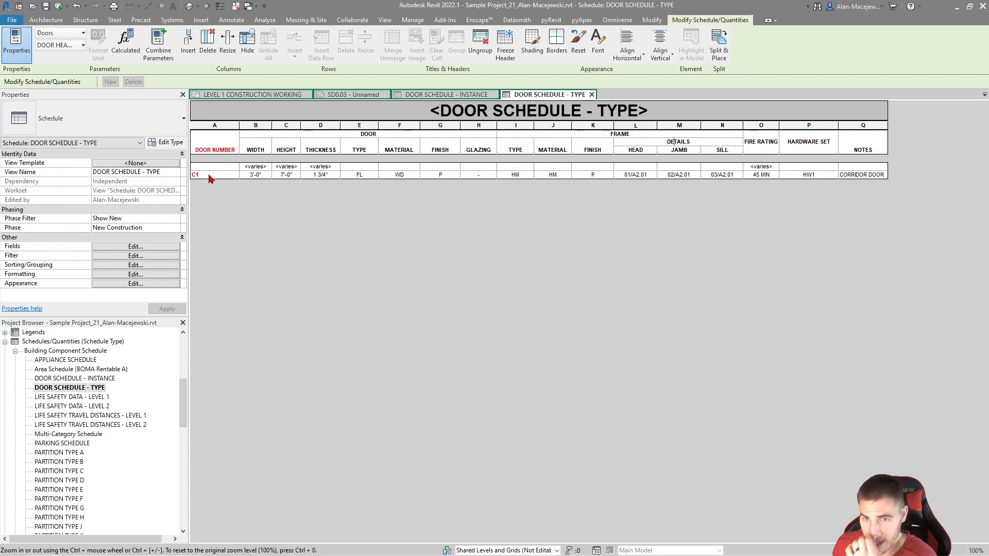
# - Select the C1 row, check its doors from sheet SD0.03 and return to DOOR SCHEDULE - TYPE
pyautogui.moveTo(213, 177); pyautogui.dragTo(328, 177)
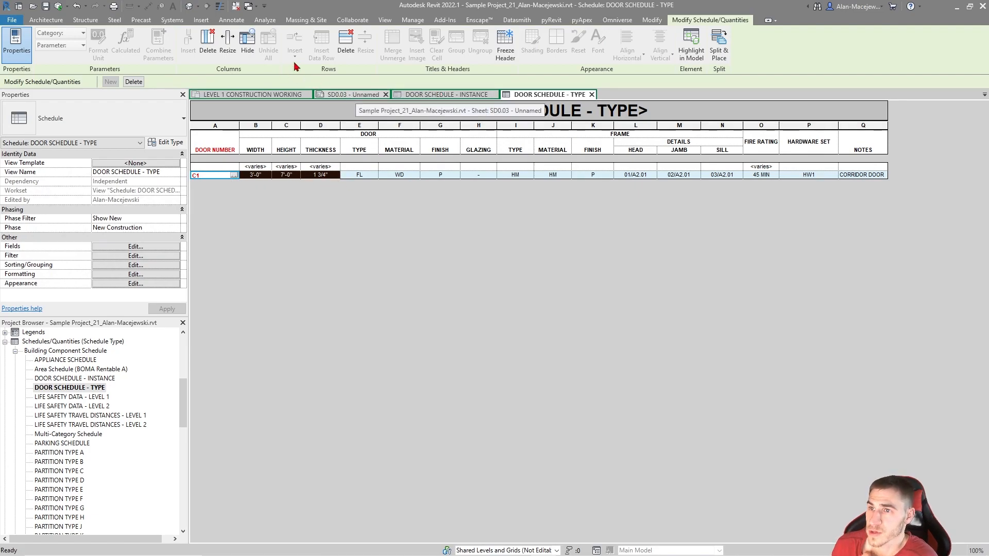
pyautogui.click(352, 94)
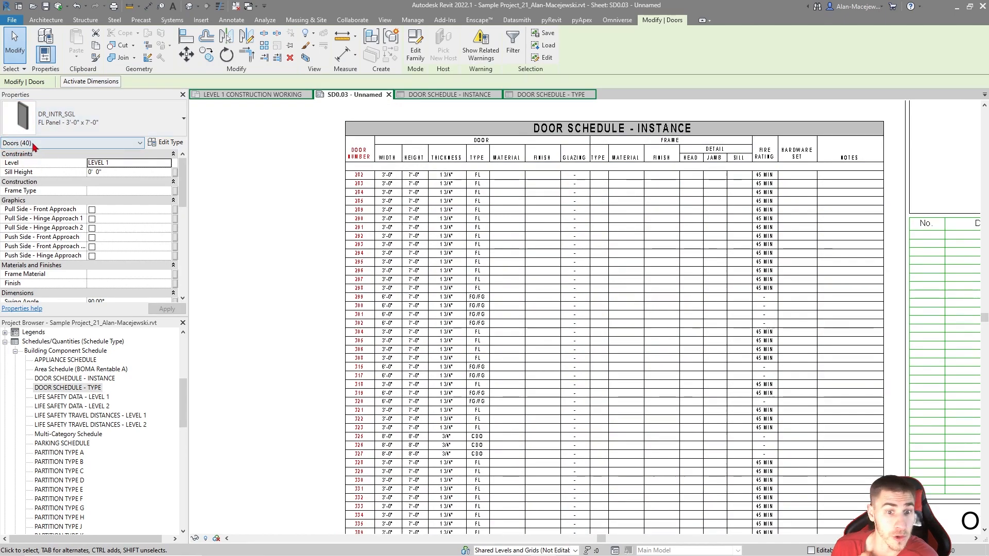
pyautogui.click(540, 94)
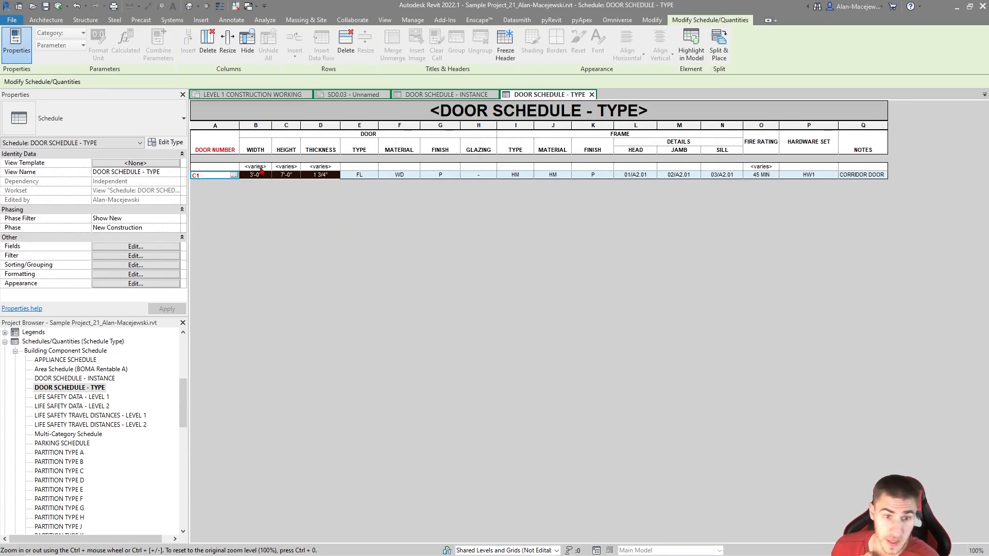
# - Select the schedule row without a door number and locate its doors on the Level 1 construction working plan
pyautogui.moveTo(256, 166); pyautogui.dragTo(335, 168)
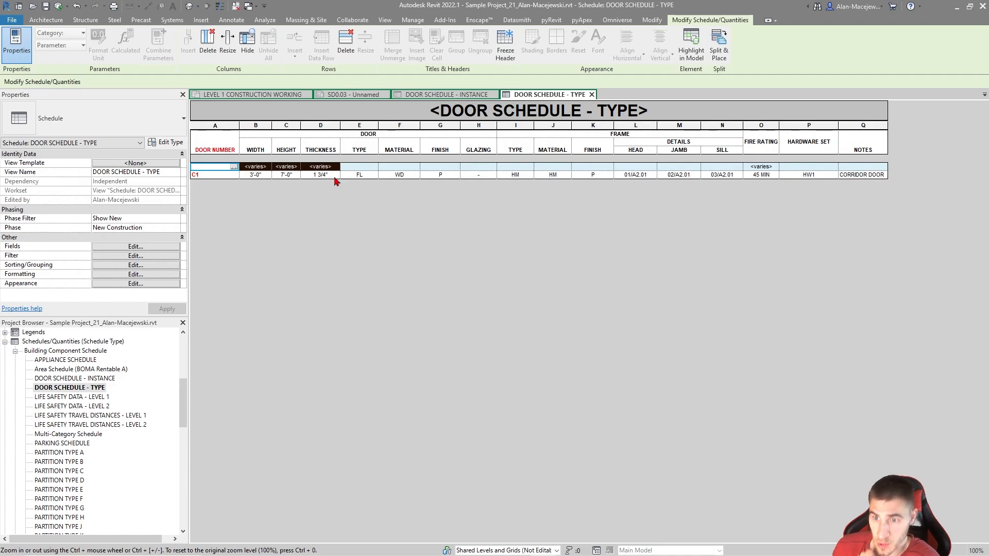
pyautogui.click(448, 95)
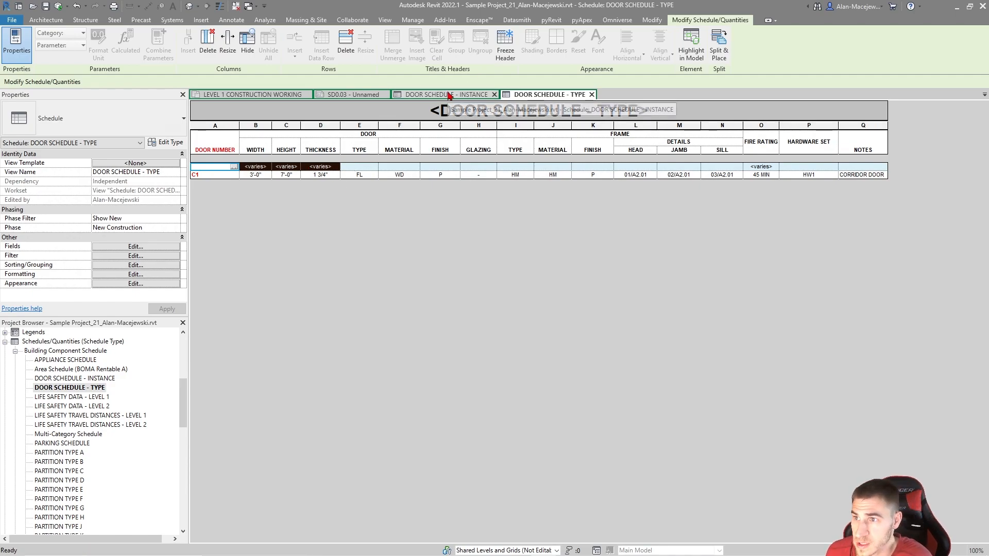
pyautogui.click(353, 95)
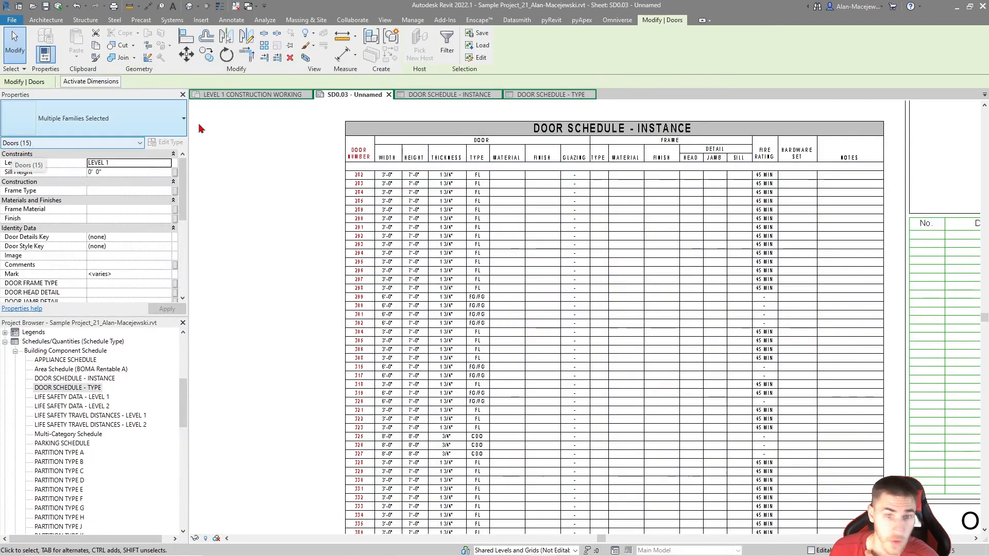
pyautogui.click(262, 95)
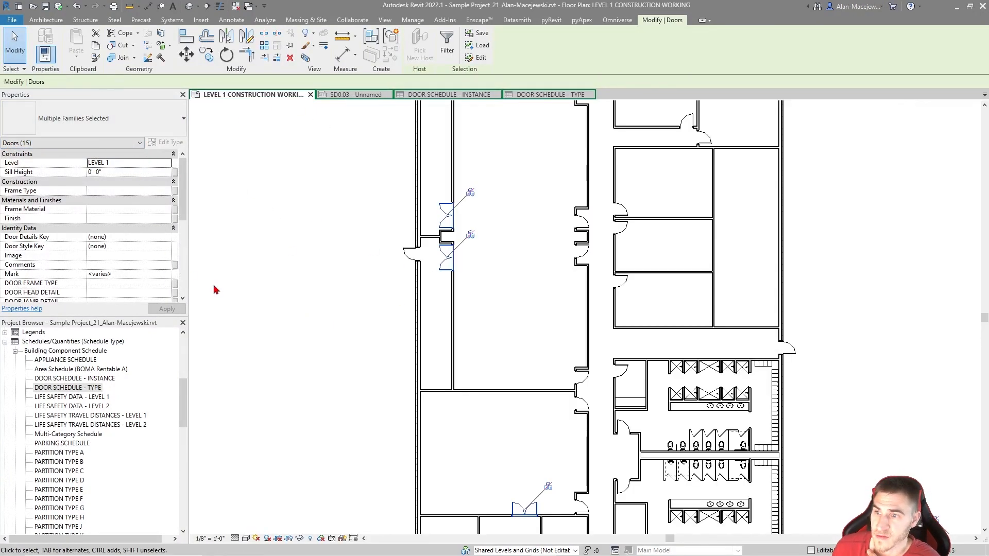
pyautogui.scroll(-3, 316, 215)
pyautogui.scroll(3, 663, 287)
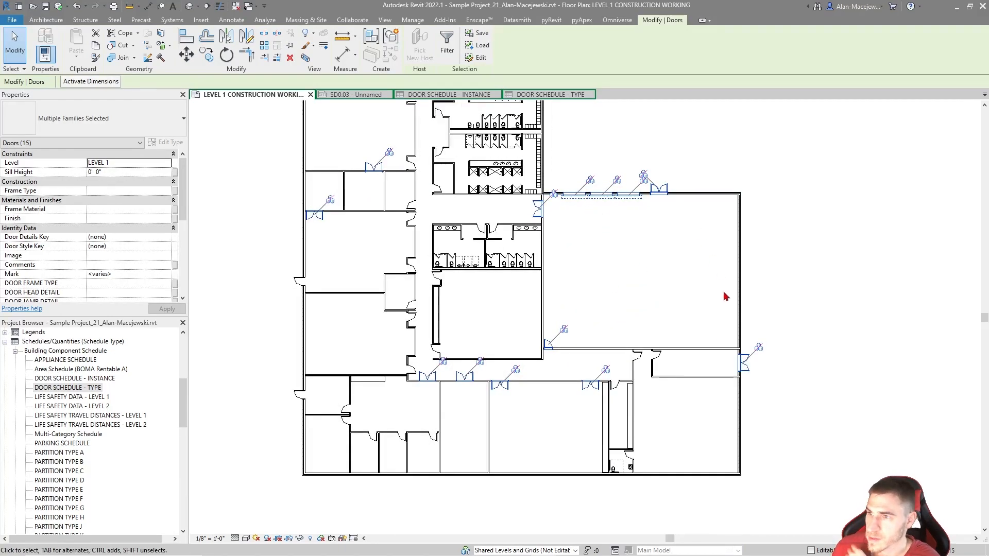
pyautogui.moveTo(563, 256); pyautogui.dragTo(629, 327, button='middle')
pyautogui.moveTo(634, 218); pyautogui.dragTo(620, 250, button='middle')
pyautogui.click(673, 223)
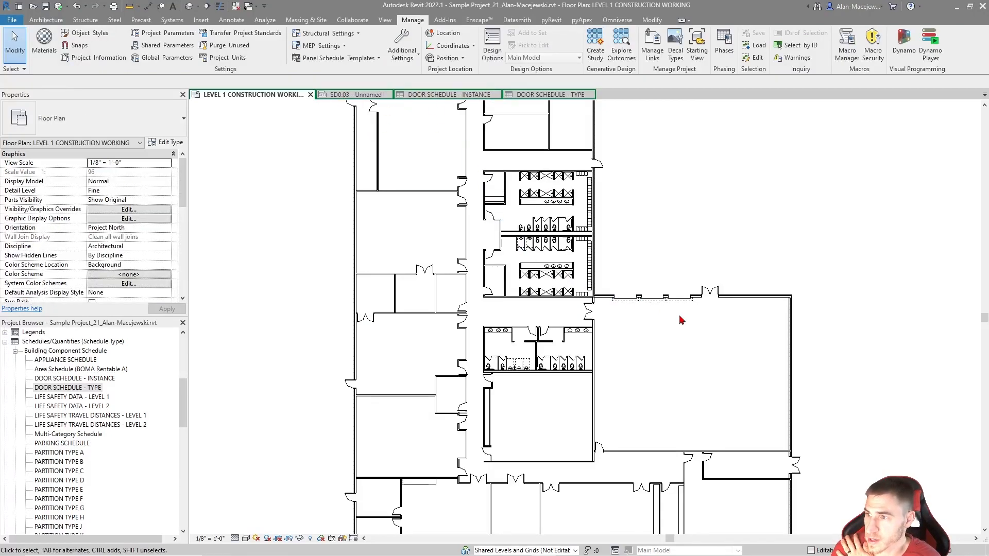
# - Open the type properties of an interior FG Panel double door in the plan and set DOOR NUMBER_TYP to C2
pyautogui.click(425, 269)
pyautogui.click(166, 142)
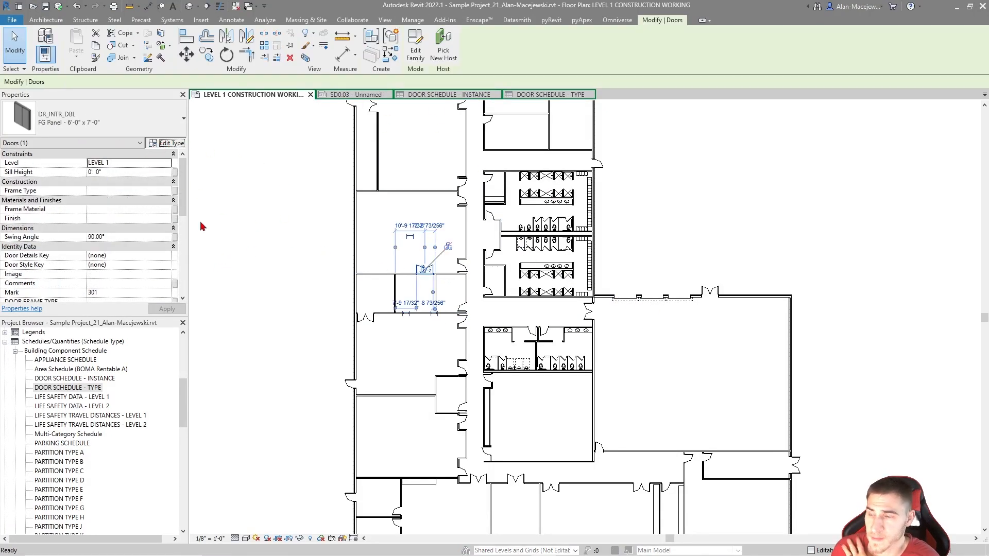
pyautogui.scroll(-10, 520, 265)
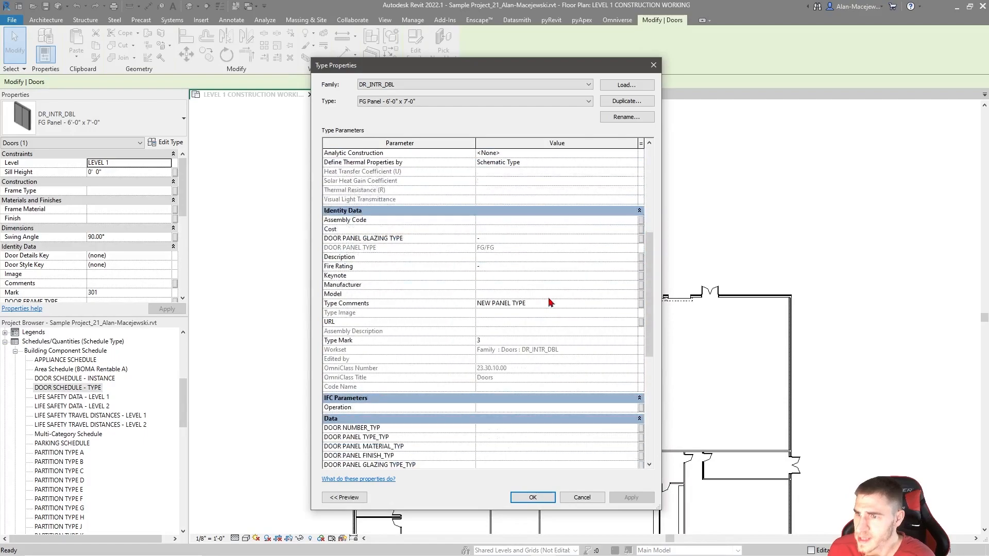
pyautogui.click(456, 419)
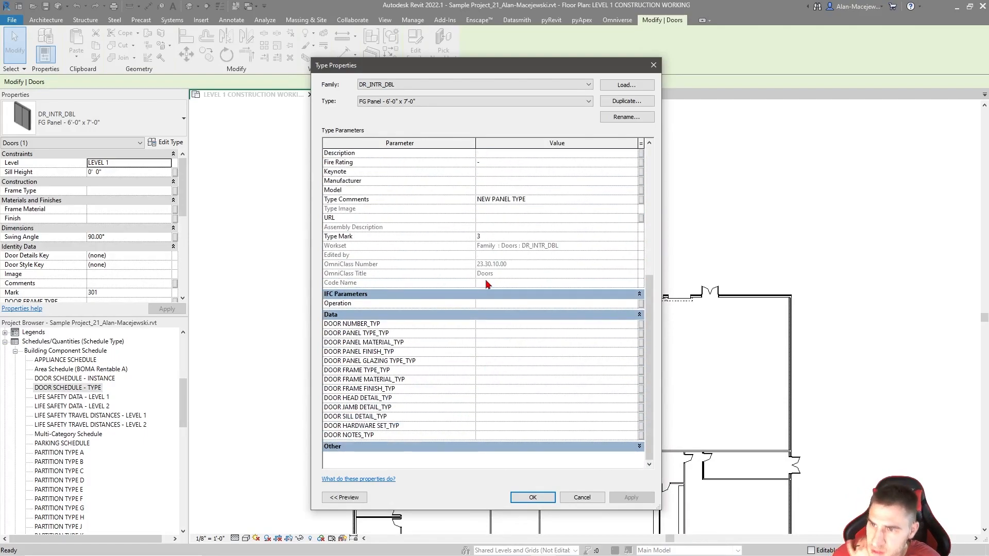
pyautogui.click(633, 324)
pyautogui.click(633, 325)
pyautogui.click(493, 335)
pyautogui.write('C2')
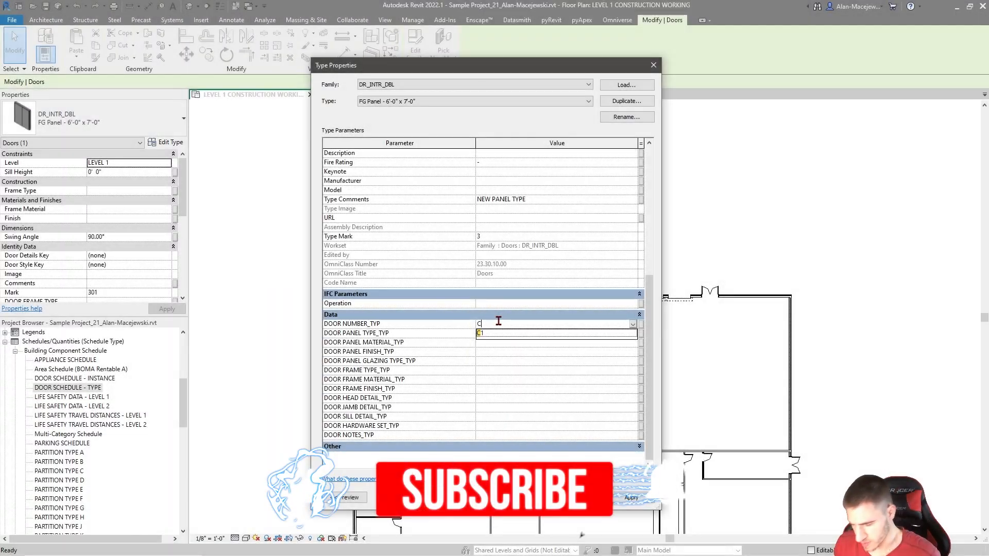
pyautogui.press('Return')
# - Fill in the double door's panel type parameters: panel type FL, material WD, finish P and glazing type "-"
pyautogui.click(541, 334)
pyautogui.write('FL')
pyautogui.click(633, 343)
pyautogui.click(608, 353)
pyautogui.click(566, 353)
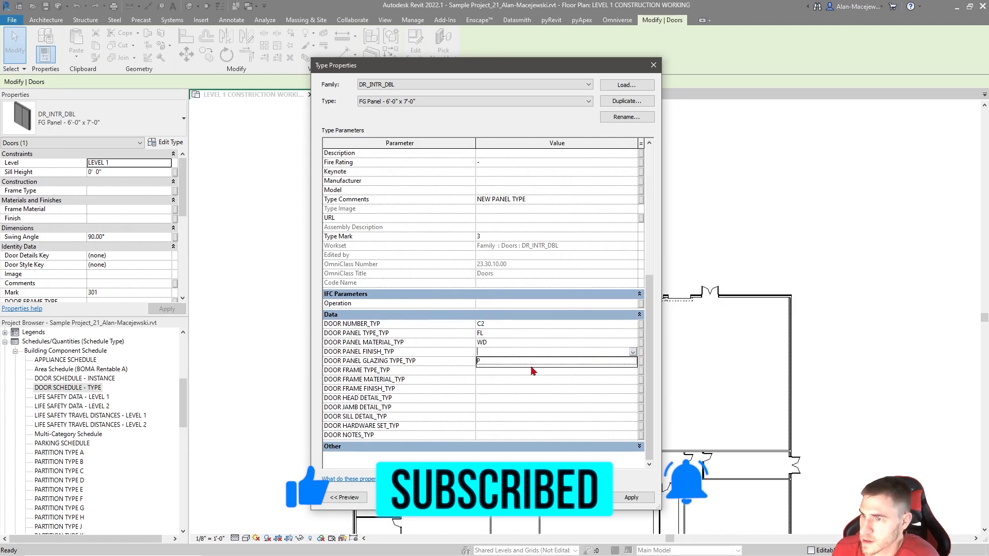
pyautogui.scroll(2, 420, 235)
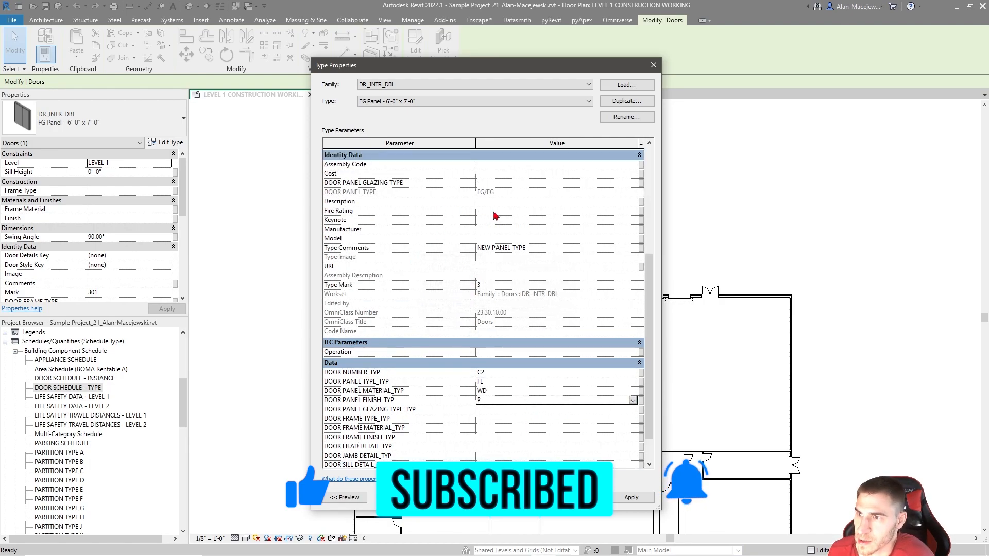
pyautogui.scroll(-2, 580, 312)
pyautogui.click(607, 360)
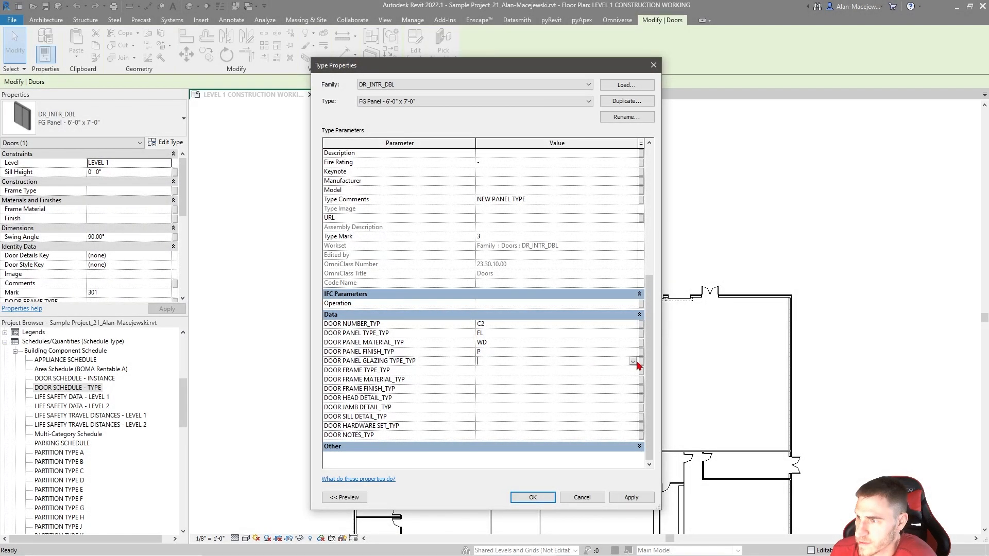
# - Set the double door's frame type and frame material to AL and its frame finish to AN
pyautogui.click(514, 371)
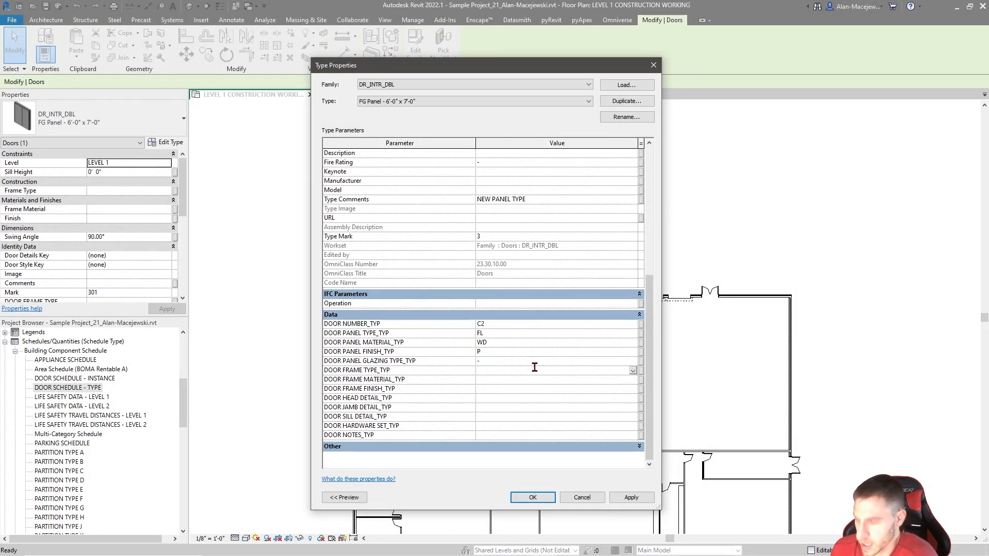
pyautogui.write('AL')
pyautogui.click(489, 380)
pyautogui.write('AL')
pyautogui.click(495, 389)
pyautogui.write('AN')
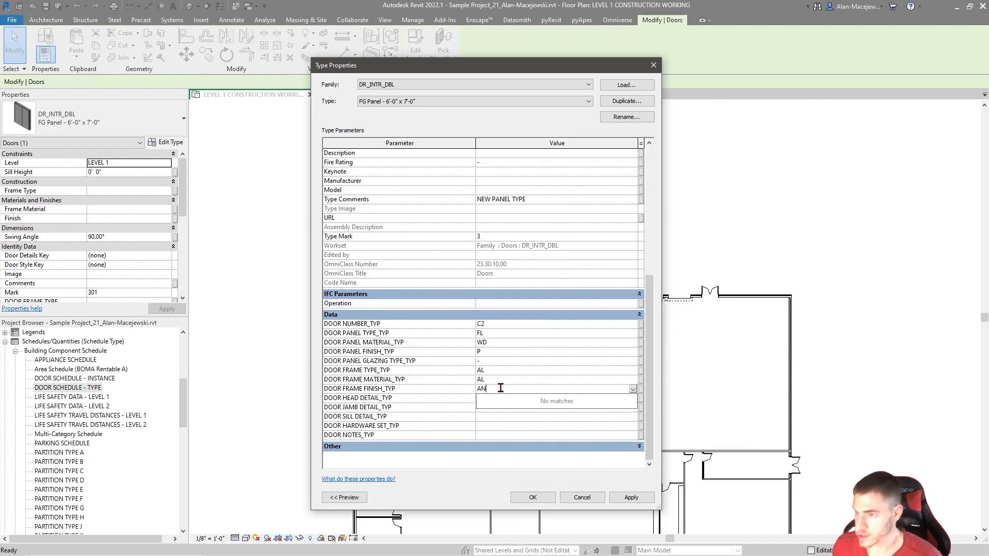
# - Set the double door's head, jamb and sill details to 01/A2.01, 02/A2.01 and 03/A2.01
pyautogui.click(495, 398)
pyautogui.click(633, 399)
pyautogui.click(537, 407)
pyautogui.click(632, 409)
pyautogui.click(633, 409)
pyautogui.click(635, 417)
pyautogui.click(632, 417)
pyautogui.click(632, 417)
pyautogui.click(608, 430)
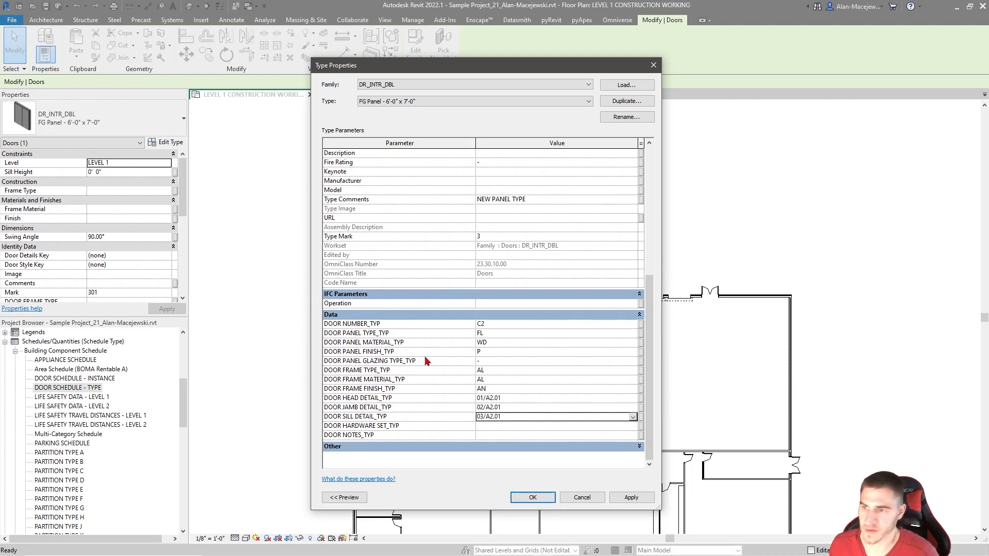
# - Set DOOR HARDWARE SET_TYP to HW2 and DOOR NOTES_TYP to DOUBLE DOORS, and apply the type changes
pyautogui.click(545, 427)
pyautogui.click(633, 427)
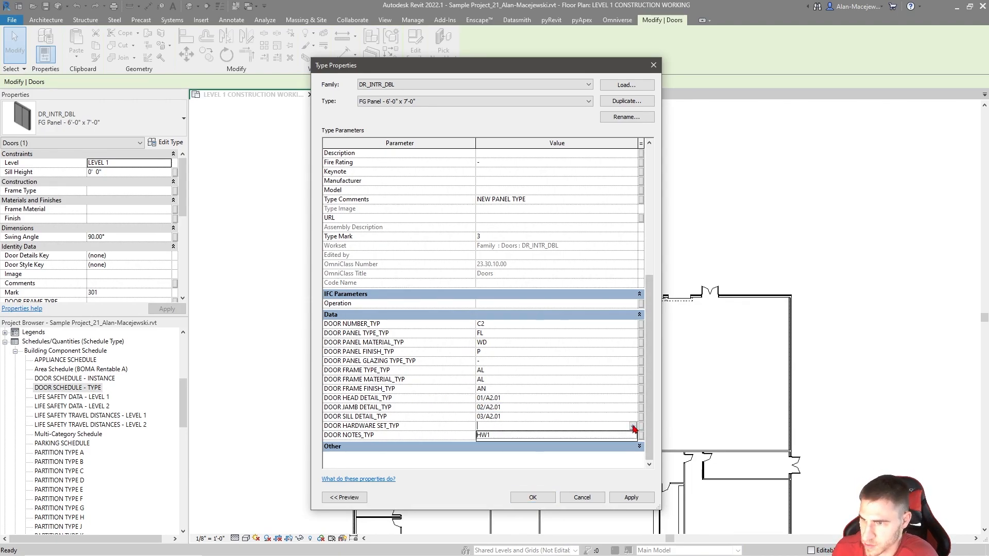
pyautogui.click(496, 435)
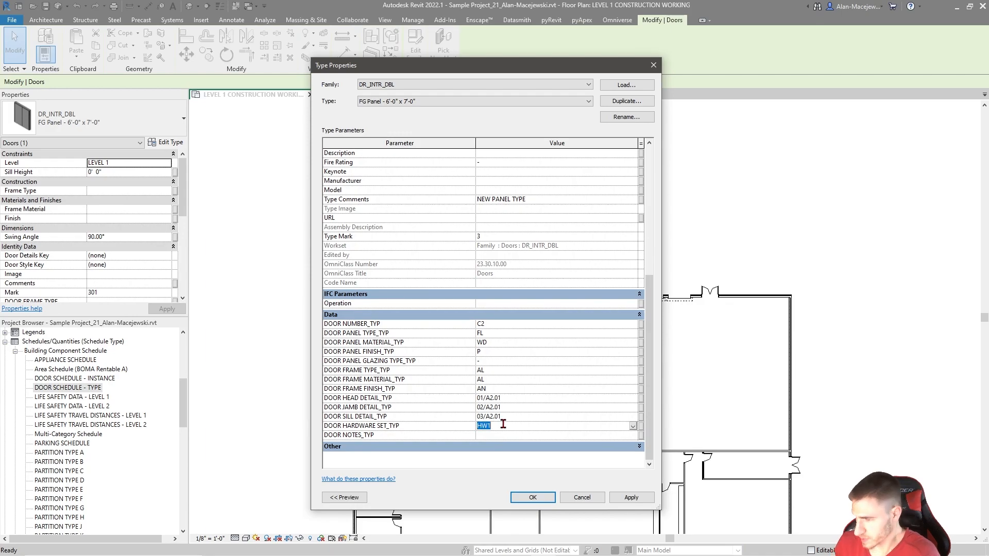
pyautogui.press('BackSpace')
pyautogui.write('2')
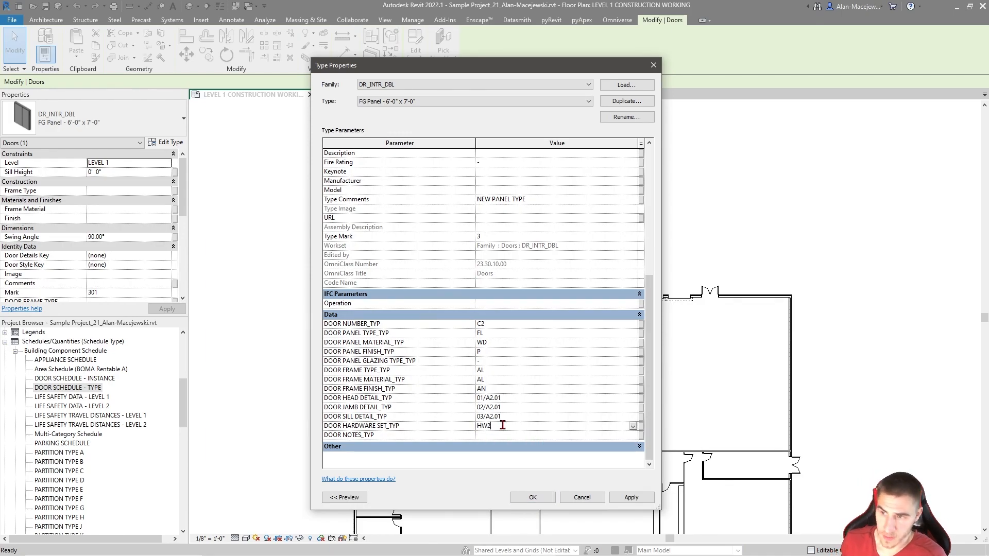
pyautogui.click(520, 436)
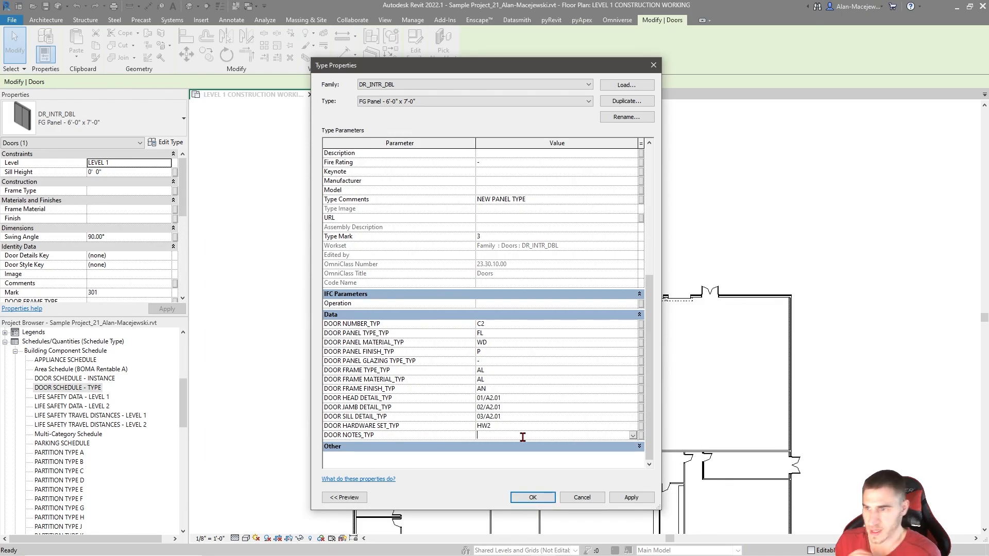
pyautogui.write('DOUBLE DOORS')
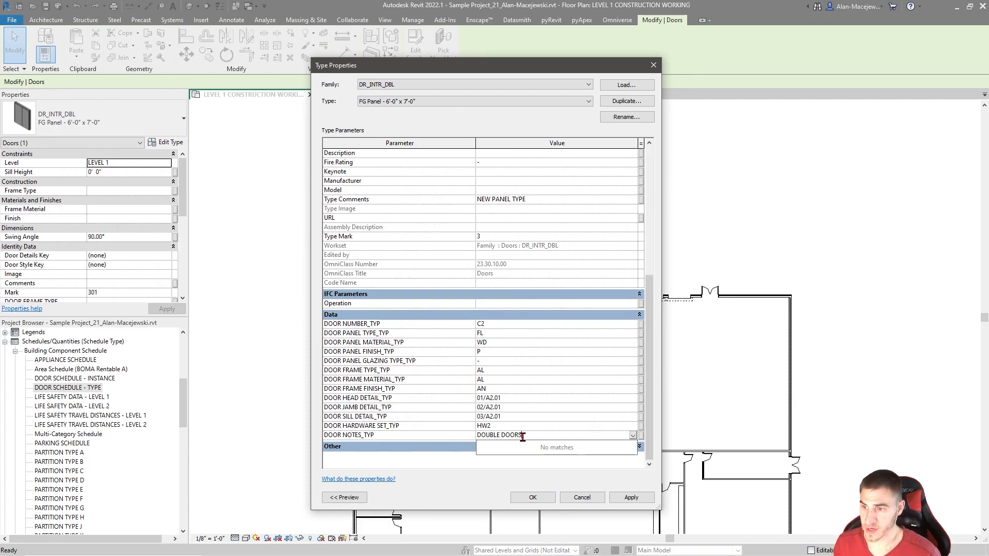
pyautogui.click(511, 448)
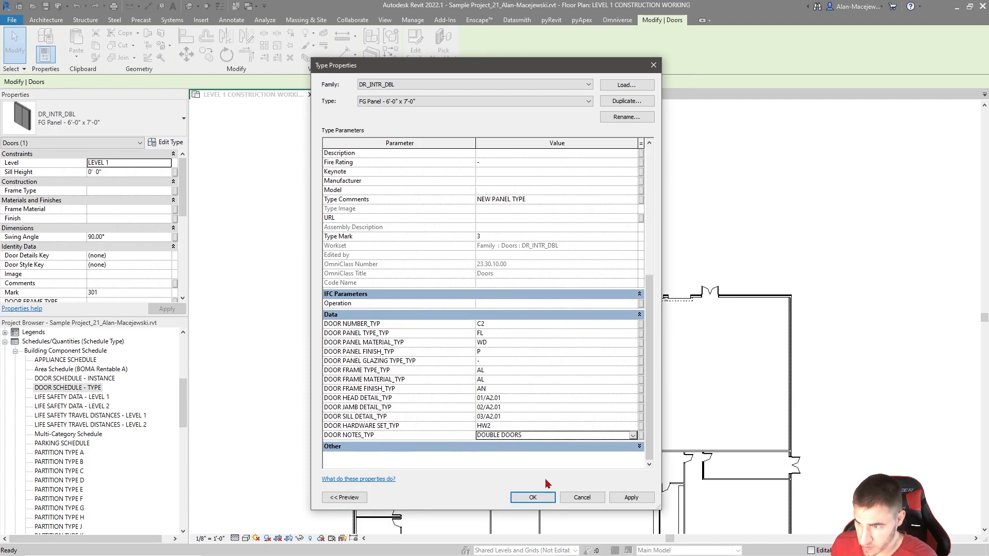
pyautogui.click(528, 498)
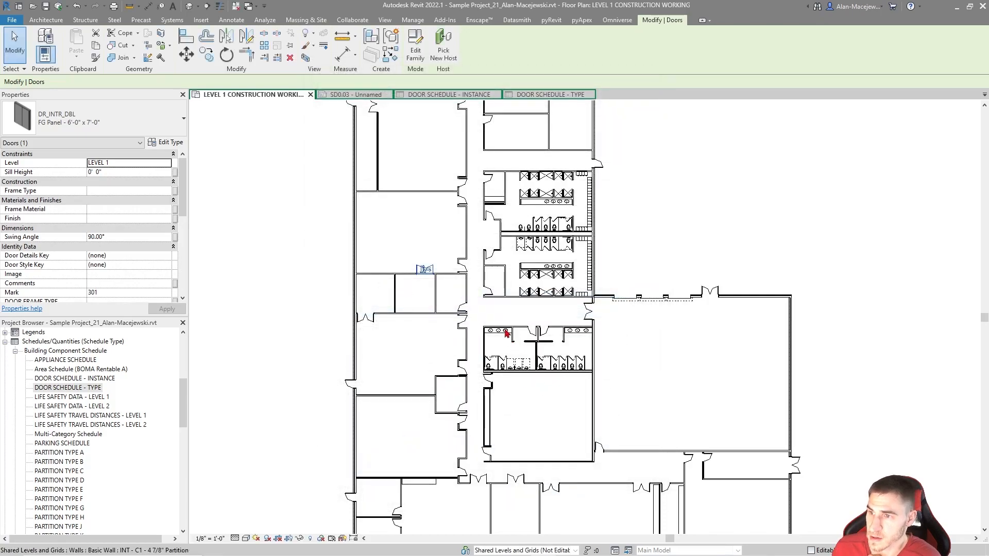
# - Select the C2 row in DOOR SCHEDULE - TYPE and examine which doors it covers in the LEVEL 1 CONSTRUCTION WORKING floor plan
pyautogui.click(309, 243)
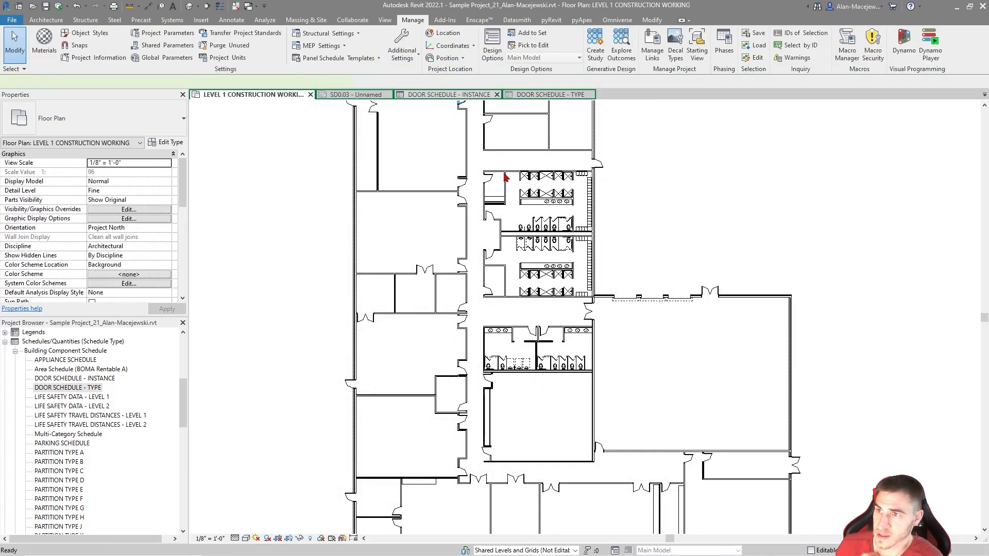
pyautogui.click(448, 94)
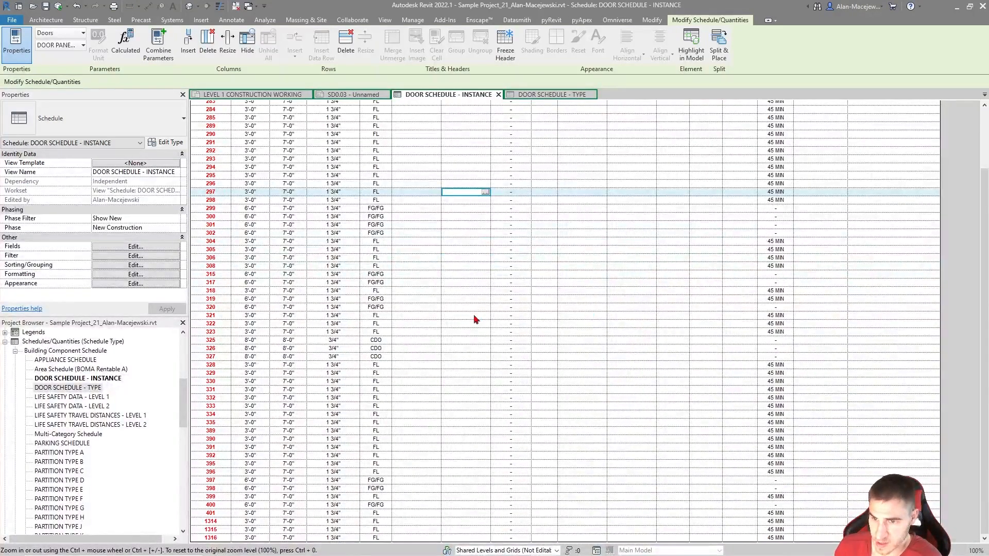
pyautogui.click(562, 95)
pyautogui.click(212, 184)
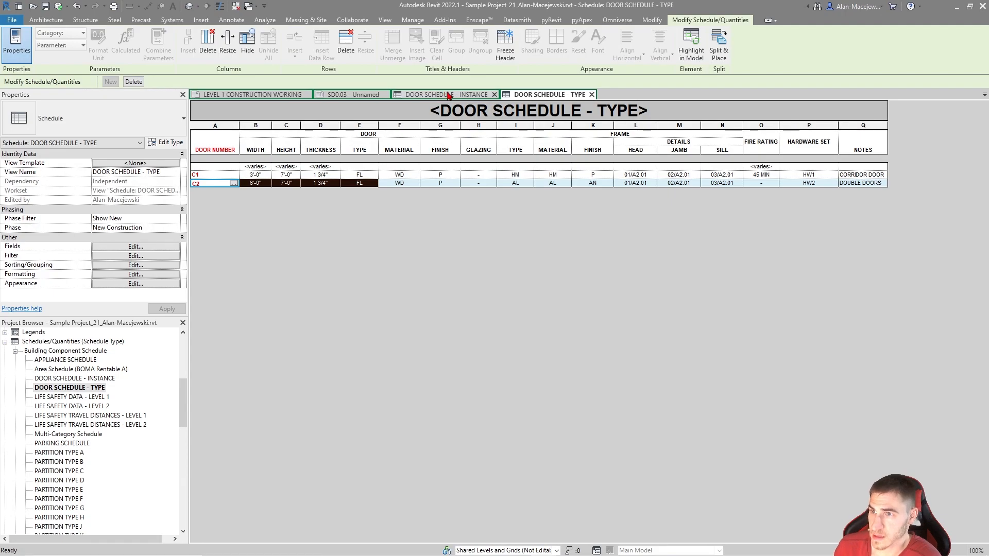
pyautogui.click(447, 95)
pyautogui.click(332, 96)
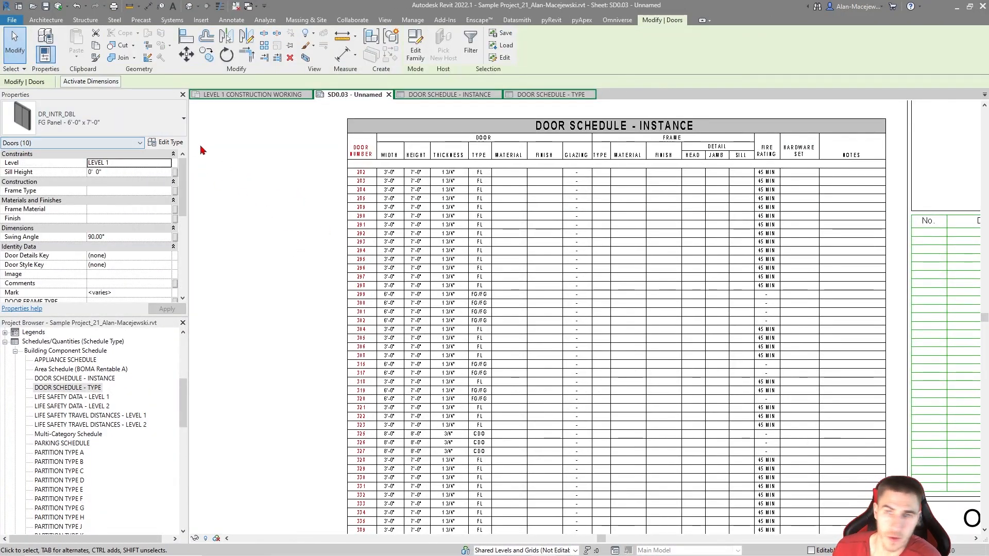
pyautogui.click(255, 95)
pyautogui.scroll(-4, 617, 267)
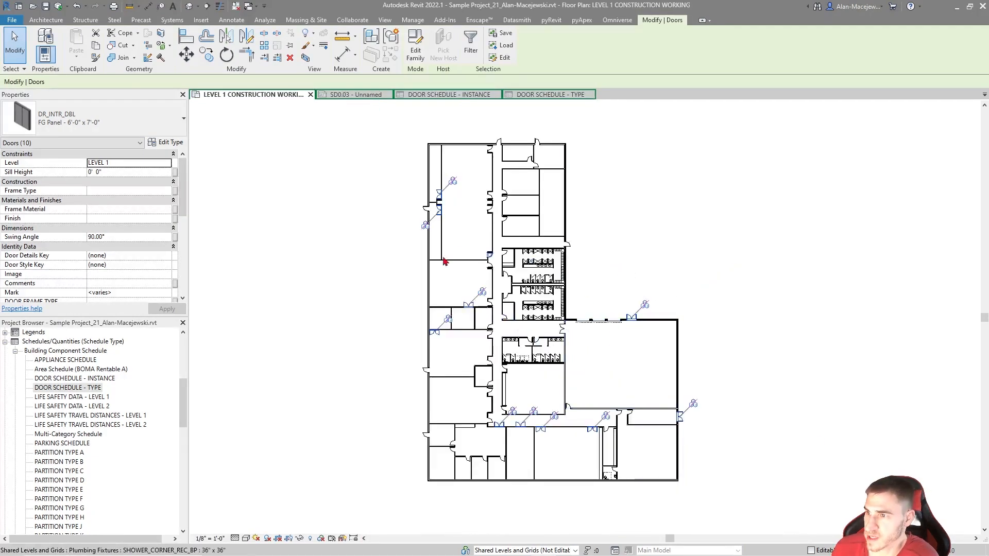
pyautogui.scroll(3, 633, 323)
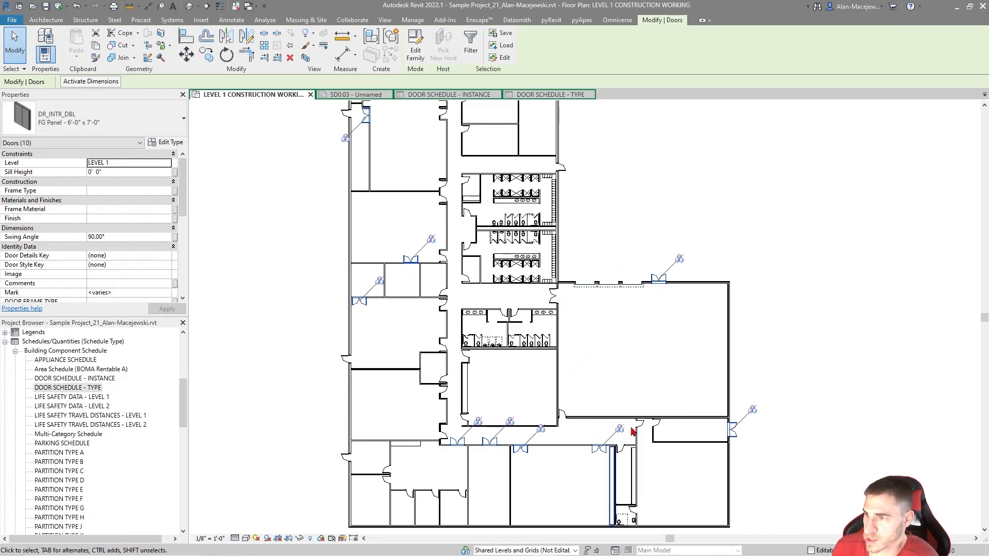
# - Select the row without a door number in DOOR SCHEDULE - TYPE, examine its doors in the Level 1 plan, and return to the schedule
pyautogui.click(540, 94)
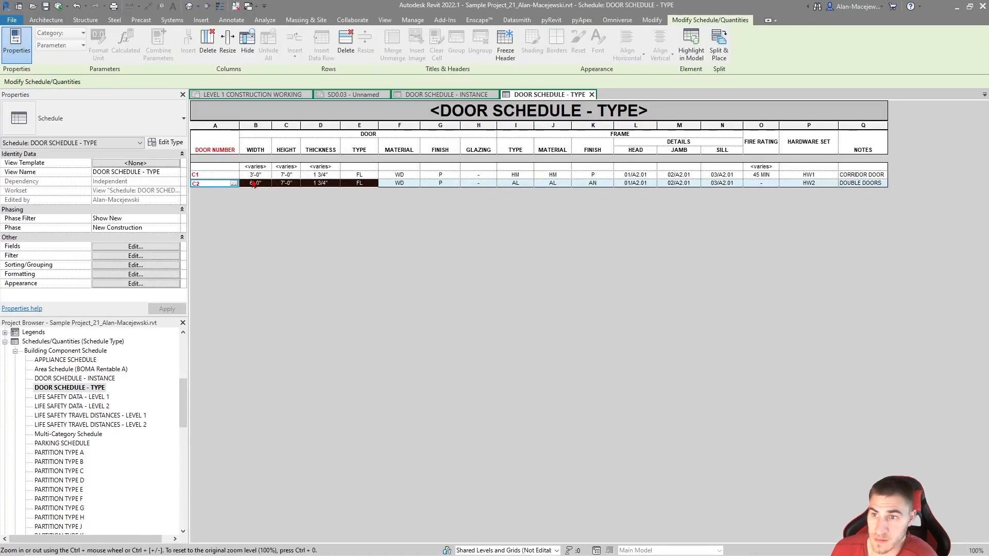
pyautogui.click(217, 168)
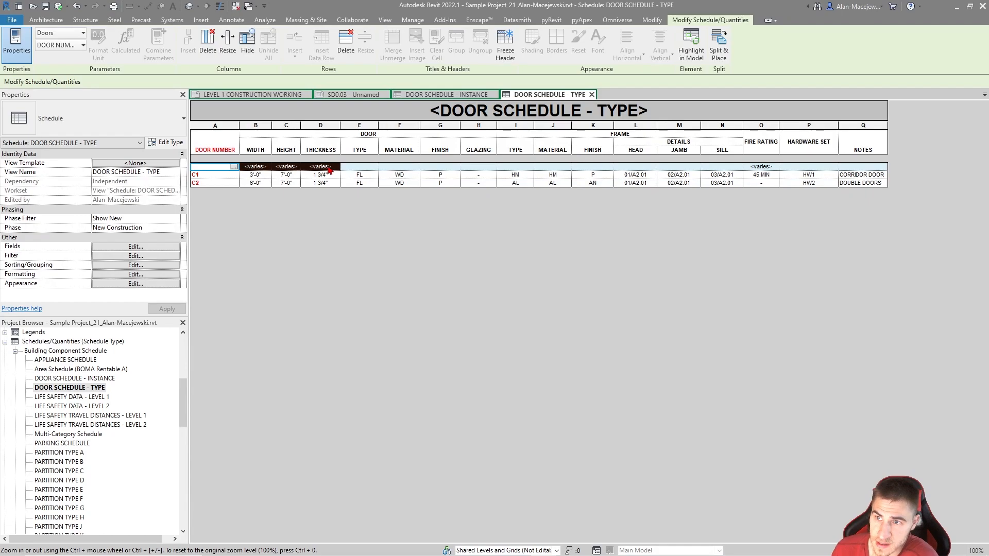
pyautogui.click(347, 95)
pyautogui.click(279, 95)
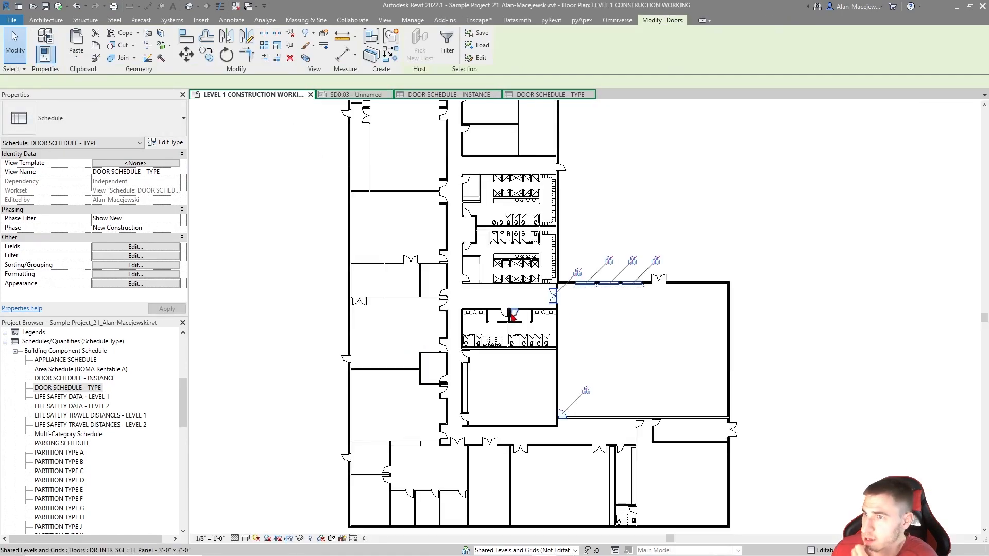
pyautogui.scroll(-2, 381, 303)
pyautogui.moveTo(571, 264); pyautogui.dragTo(570, 315, button='middle')
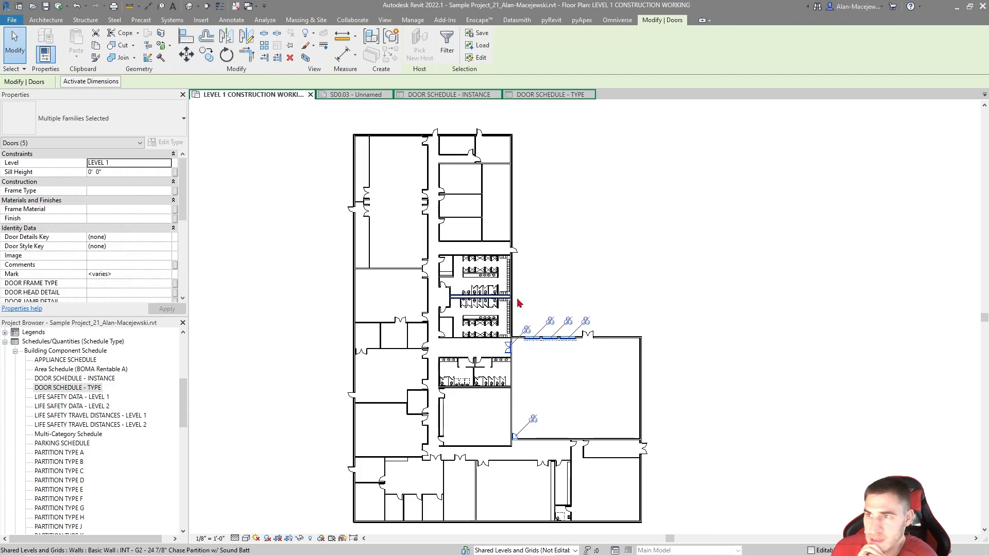
pyautogui.scroll(1, 497, 301)
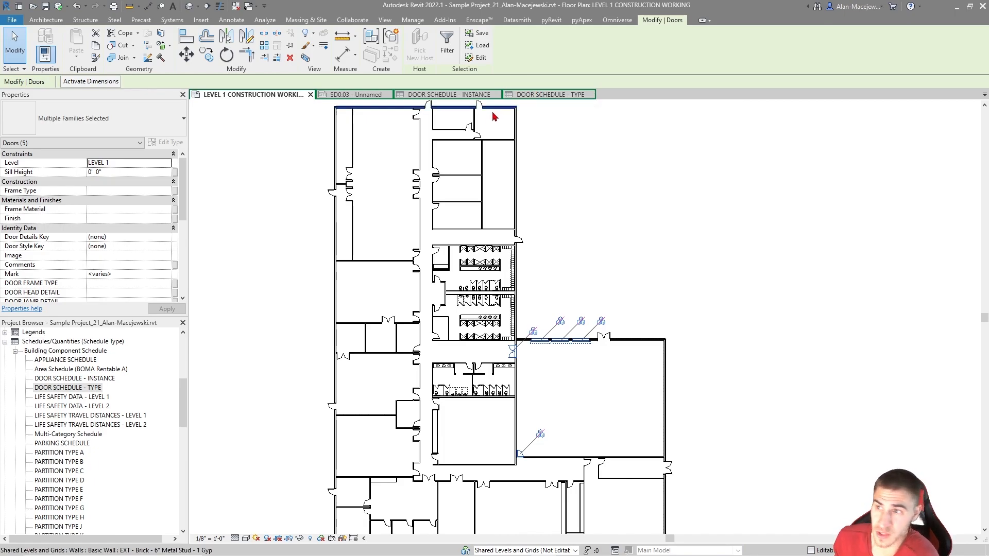
pyautogui.click(544, 96)
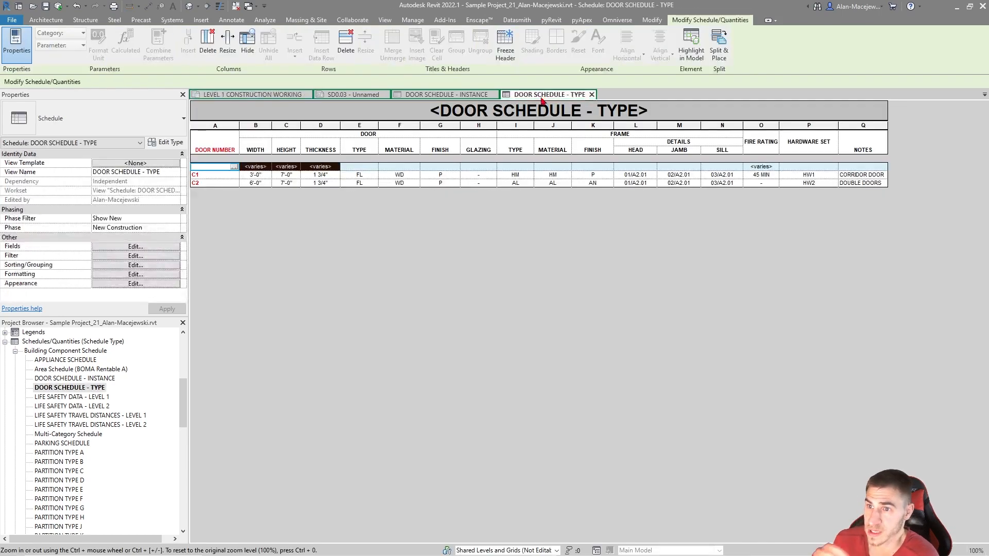